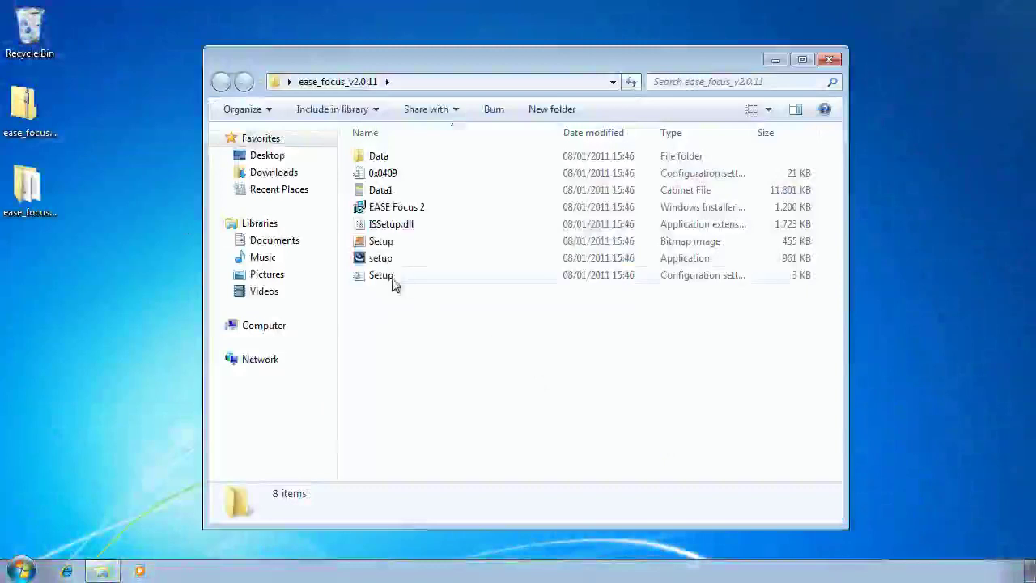
- Install EASE Focus 2 by running the setup application in the ease_focus_v2.0.11 folder, and launch it, accepting the AFMG newsletter offer
double_click(389, 264)
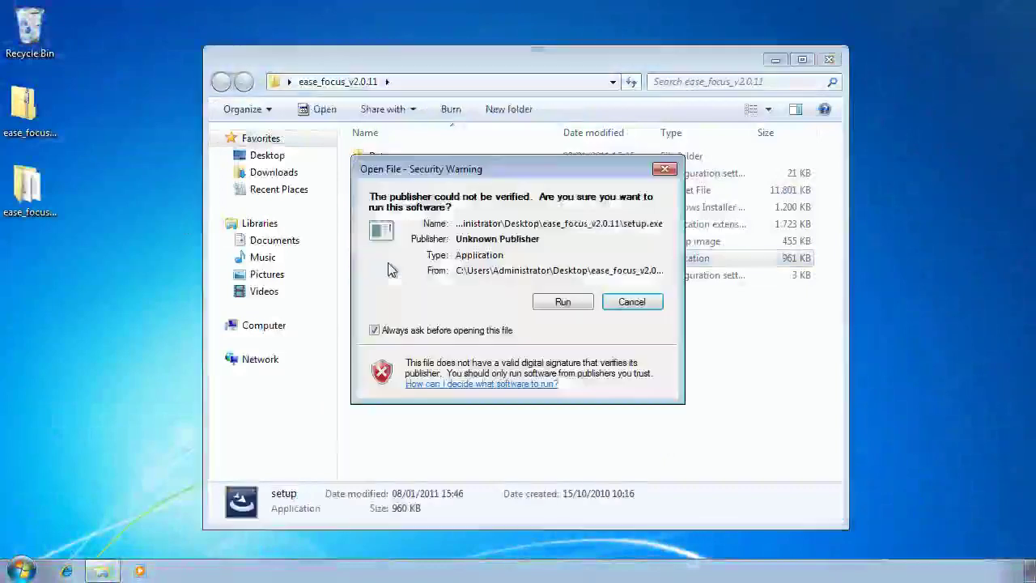
left_click(562, 304)
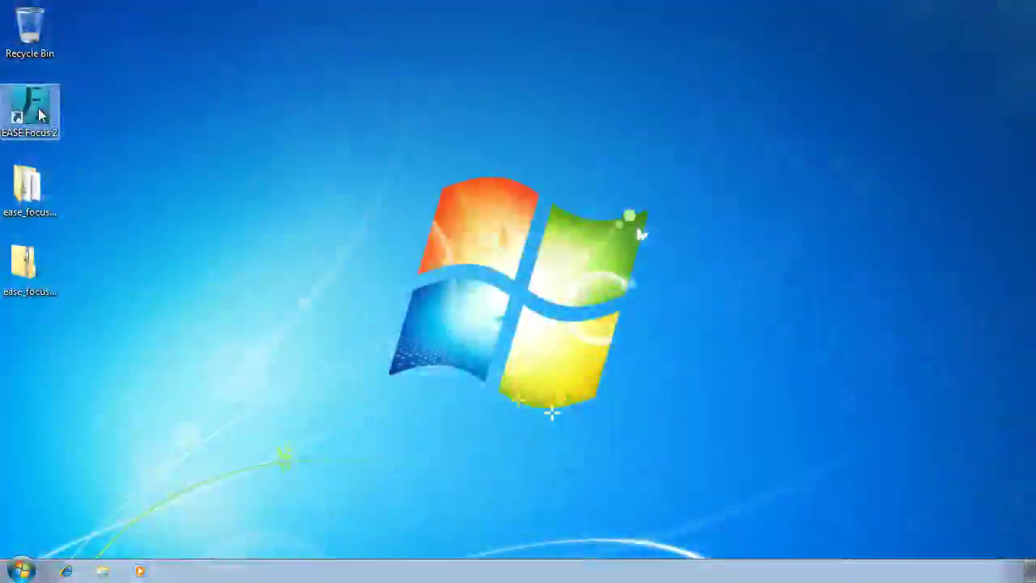
double_click(37, 111)
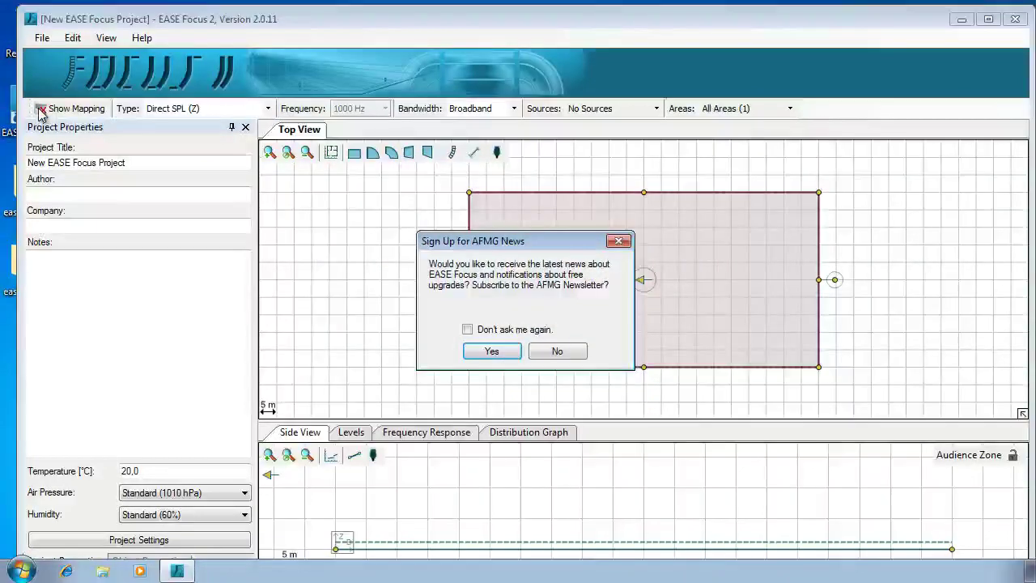
left_click(495, 353)
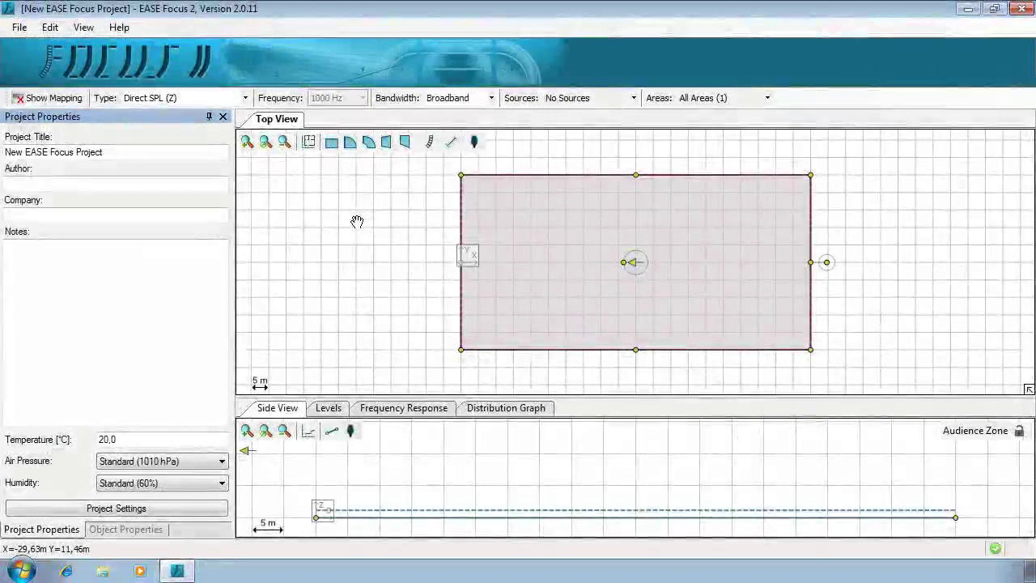
- Open the program options at the environment settings and look at the available interface languages
left_click(20, 29)
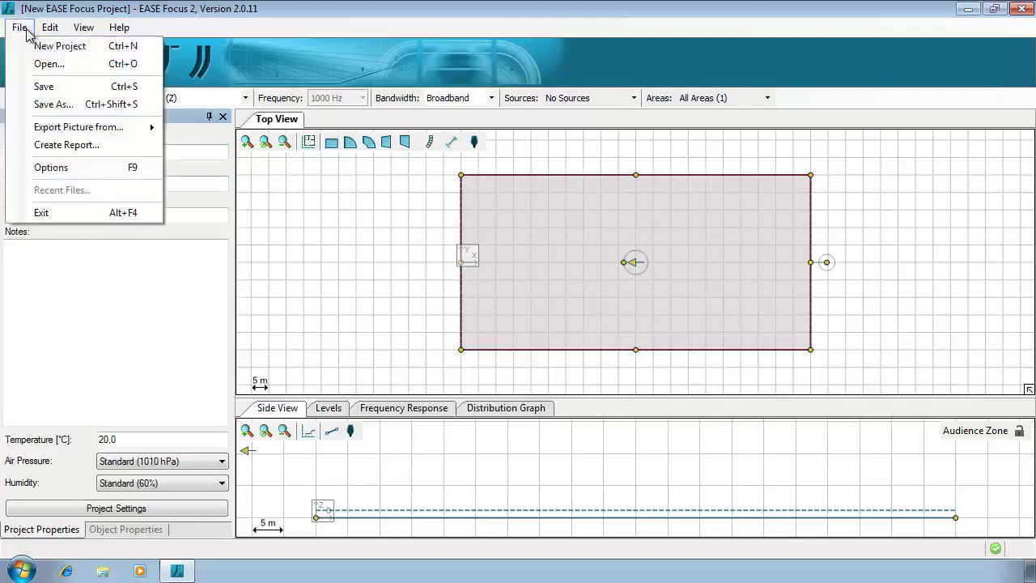
key("F9")
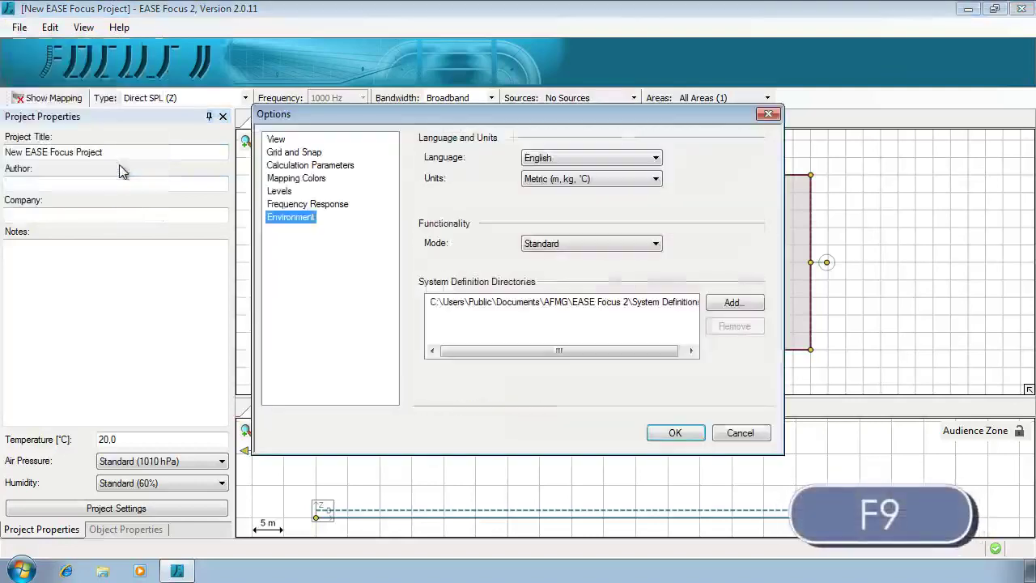
left_click(627, 158)
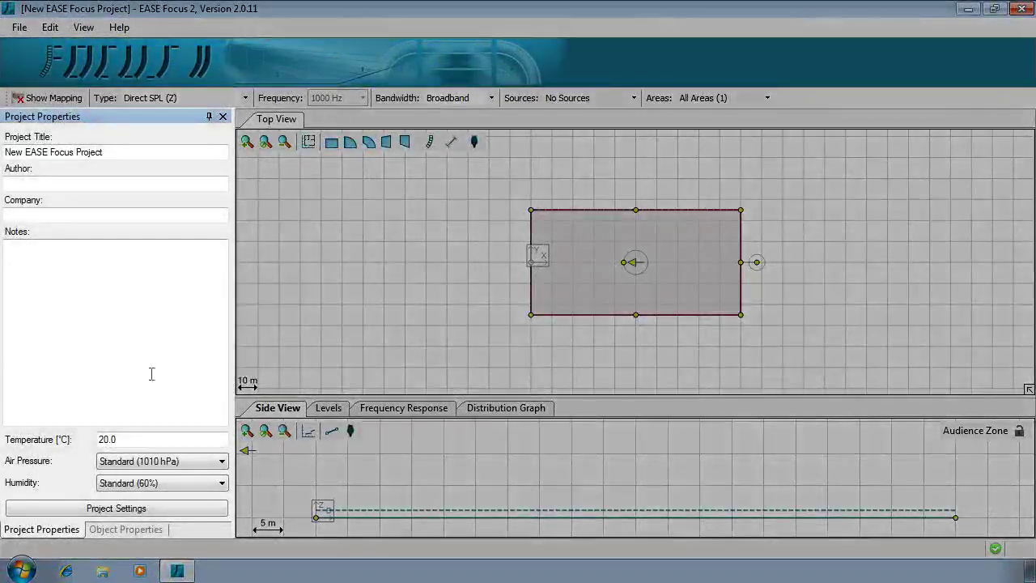
- Show the object properties, dock the Levels window beside the Top View and enlarge the Side View pane
left_click(144, 529)
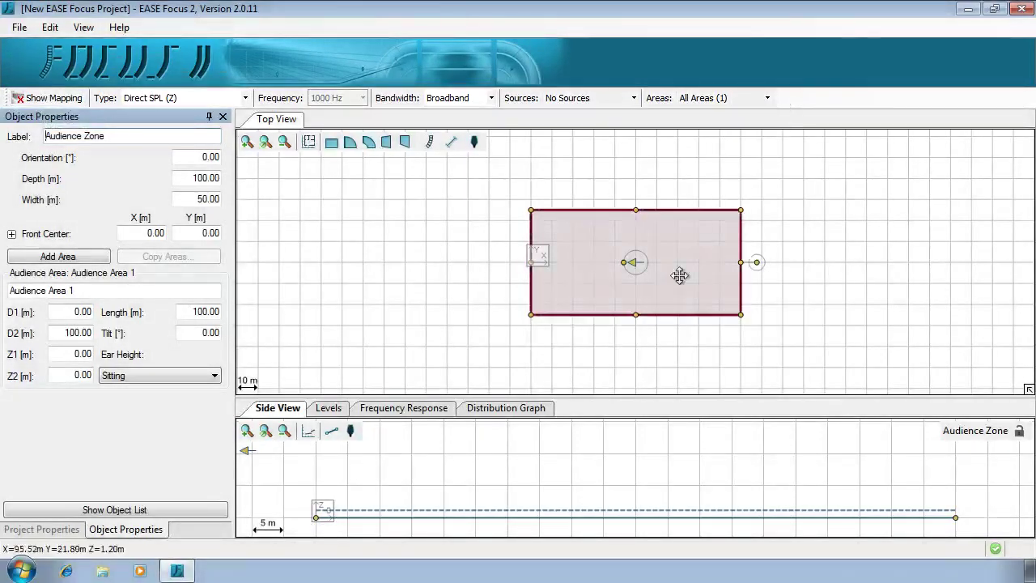
left_click_drag(327, 408, 285, 122)
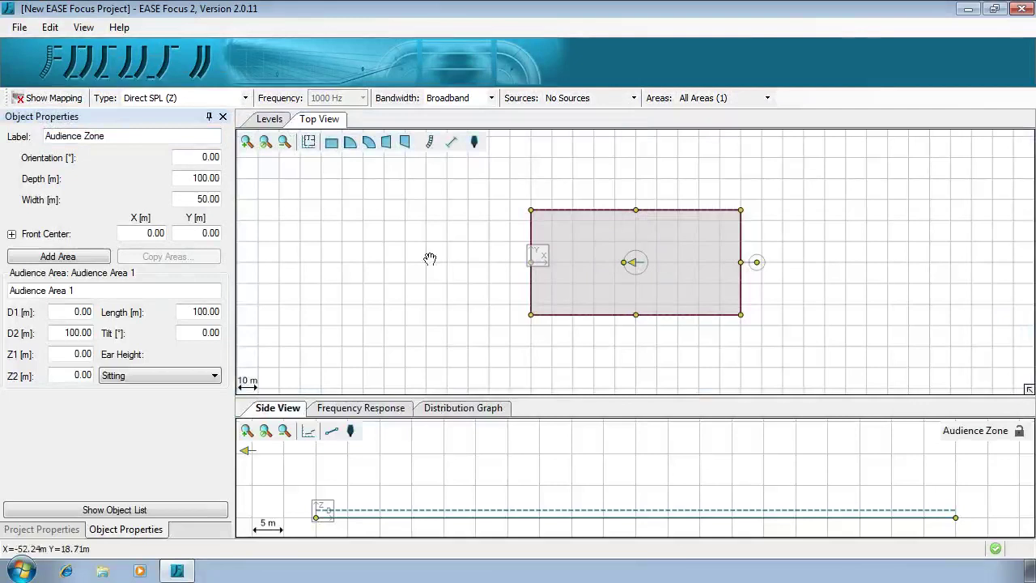
left_click_drag(420, 398, 421, 356)
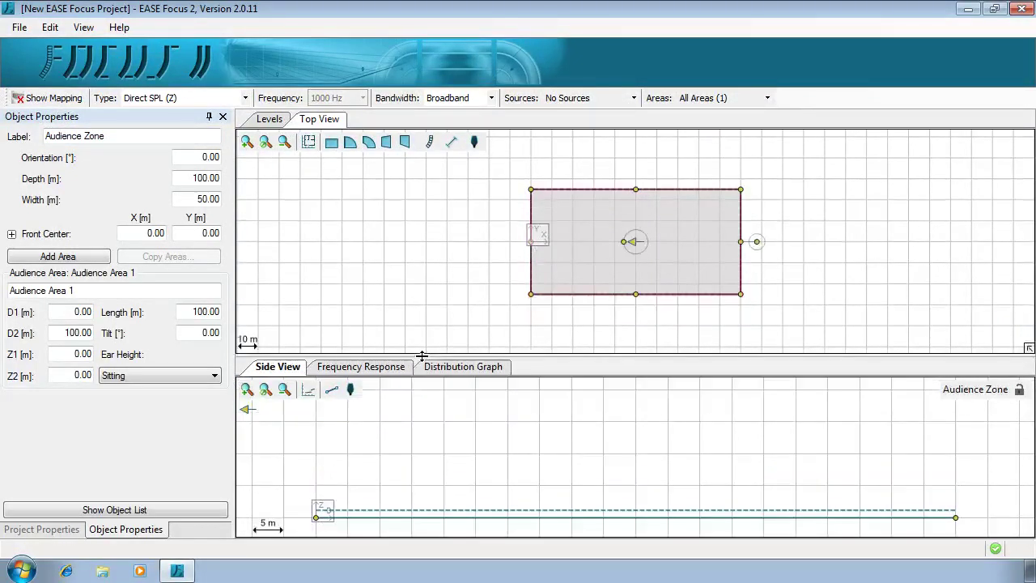
- Look at the command for storing the current window layout and restore the default layout
left_click(84, 27)
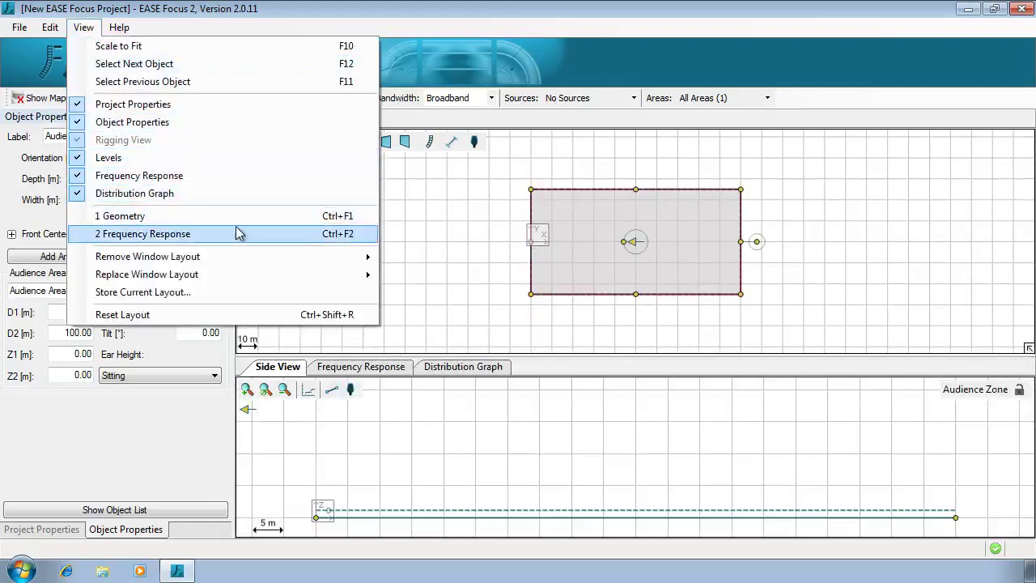
left_click(244, 292)
left_click(120, 97)
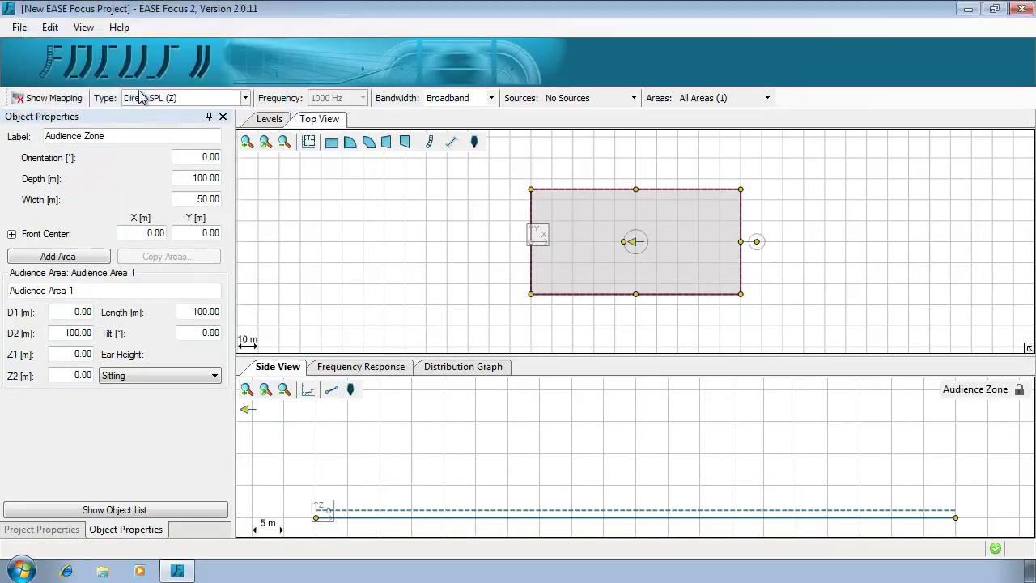
left_click(84, 26)
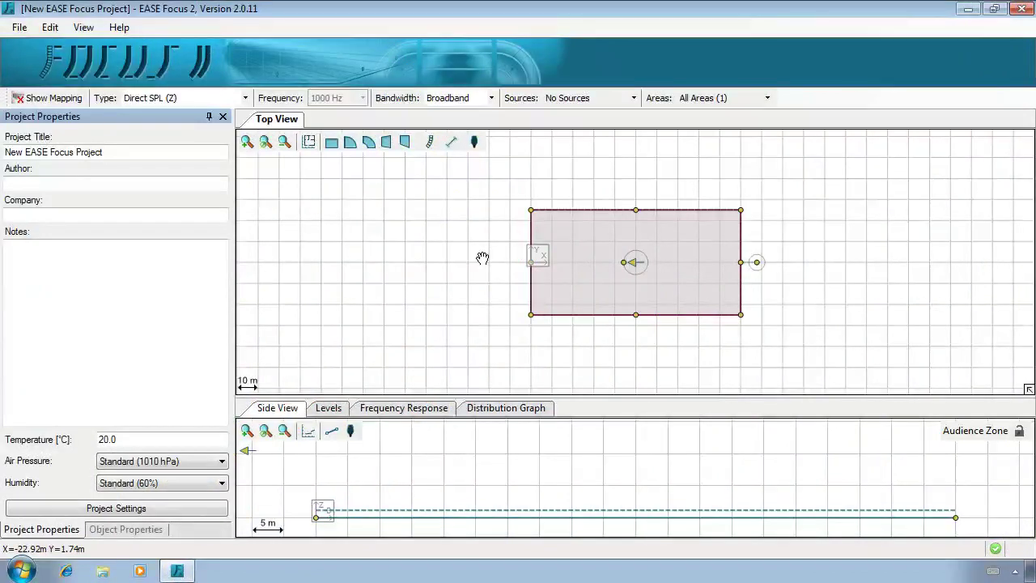
- Title the project "Getting Started with EASE Focus 2" and fill in the author's name, company AFMG and the note "Demo Project"
left_click_drag(136, 154, 4, 153)
type("Getting Started with EASE Focus 2")
key("Tab")
type("John Doe")
key("Tab")
type("AFMG")
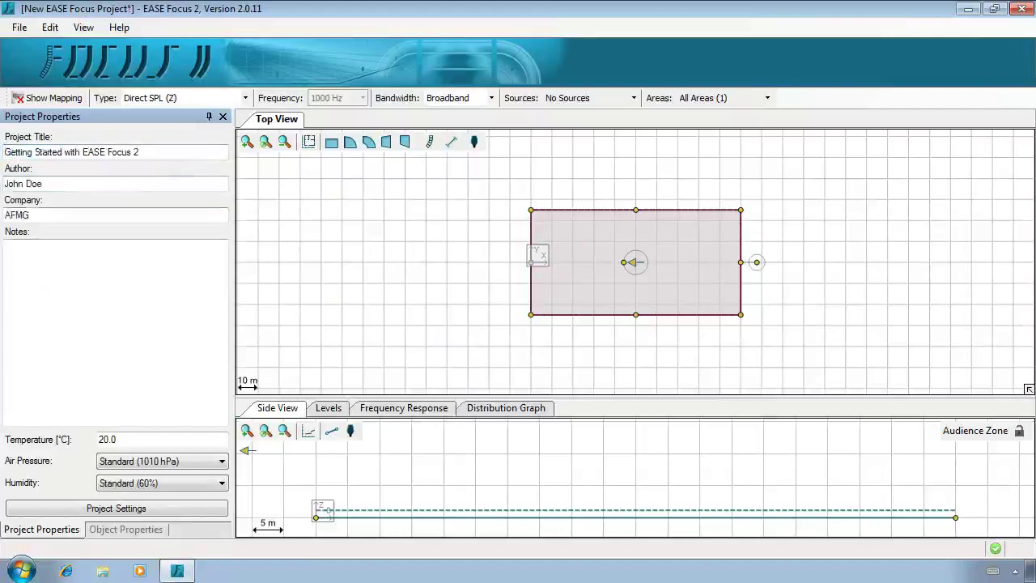
key("Tab")
type("Demo Project")
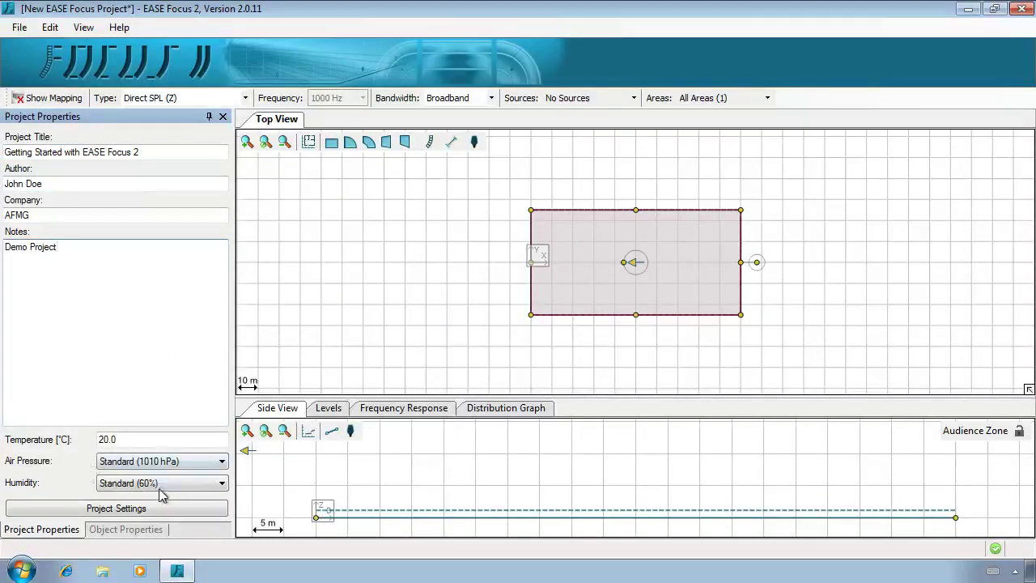
- Enable the default height limits for all sound sources in the project settings, with 12 m as upper and 6.5 m as lower limit
left_click(63, 510)
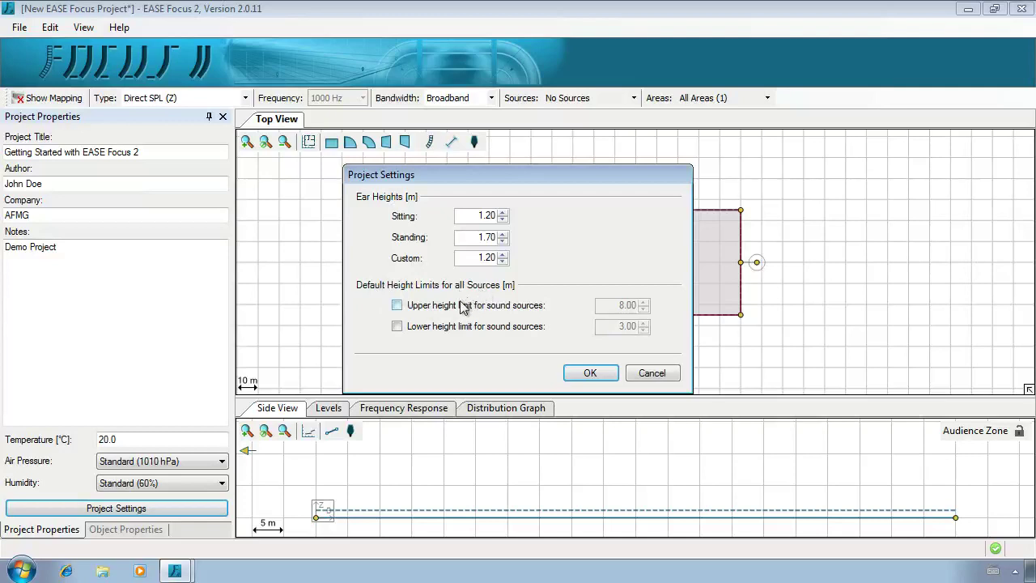
left_click(396, 305)
double_click(602, 307)
type("12")
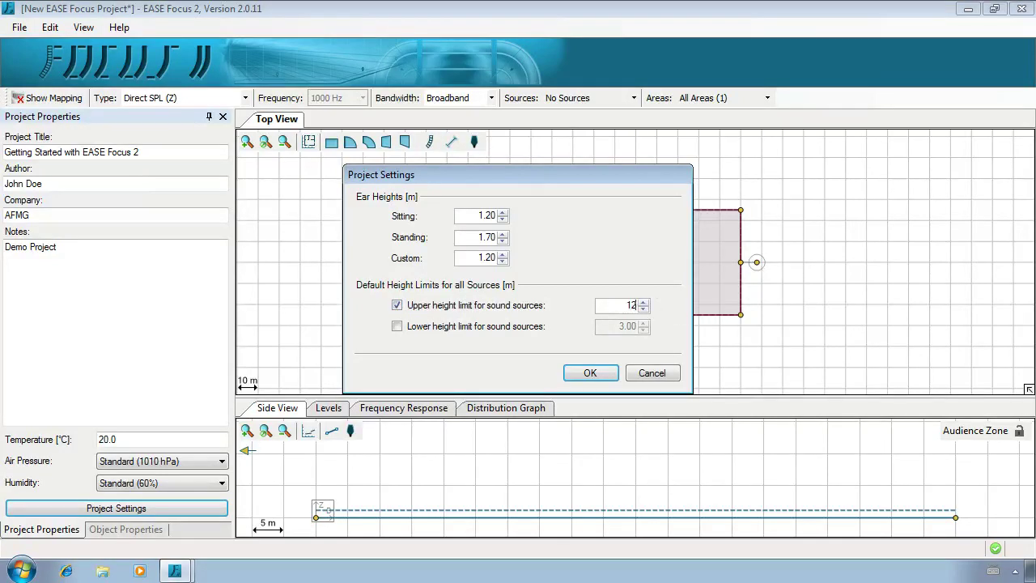
left_click(397, 327)
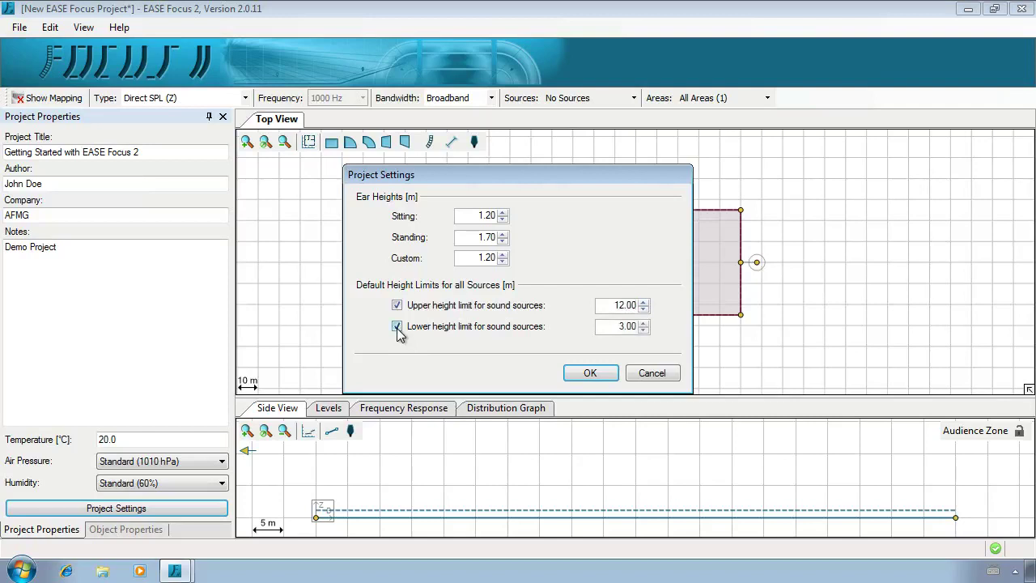
double_click(609, 327)
type("6.5")
left_click(590, 375)
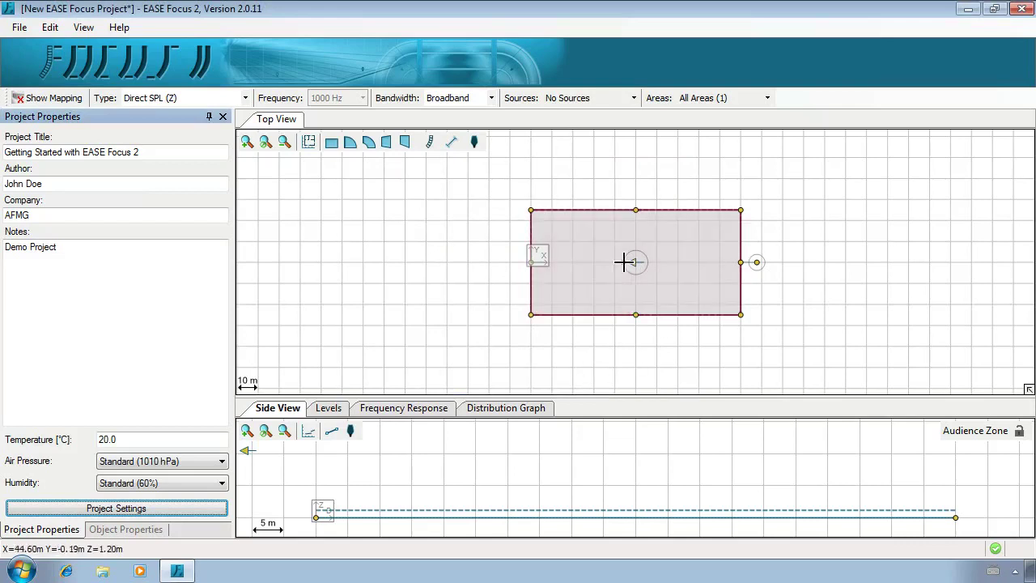
- Add a second area to the audience zone, move its front end to about 73 m distance and 2.3 m height, and remove it again
left_click(589, 235)
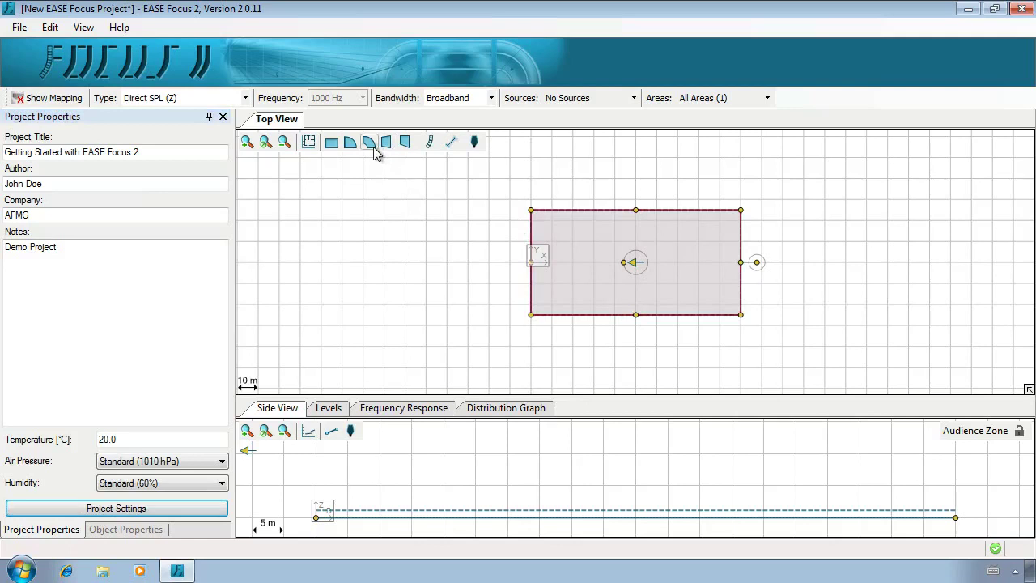
left_click(574, 233)
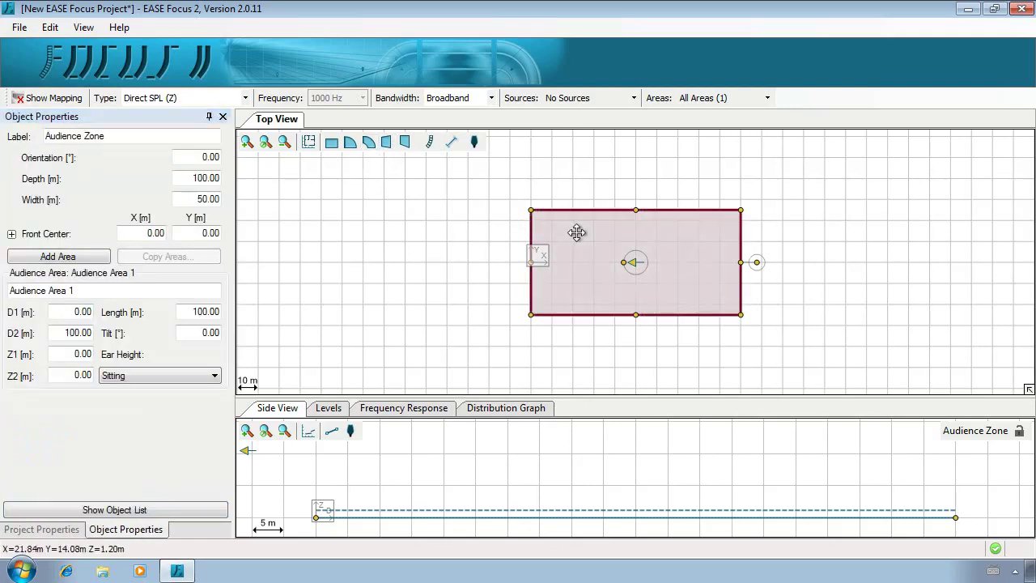
left_click(68, 257)
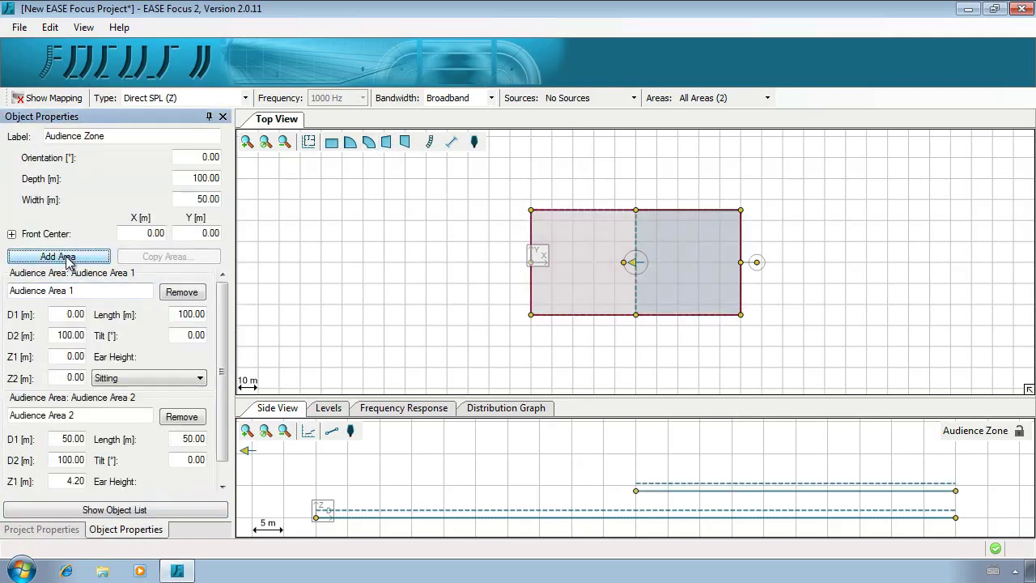
left_click_drag(635, 491, 782, 503)
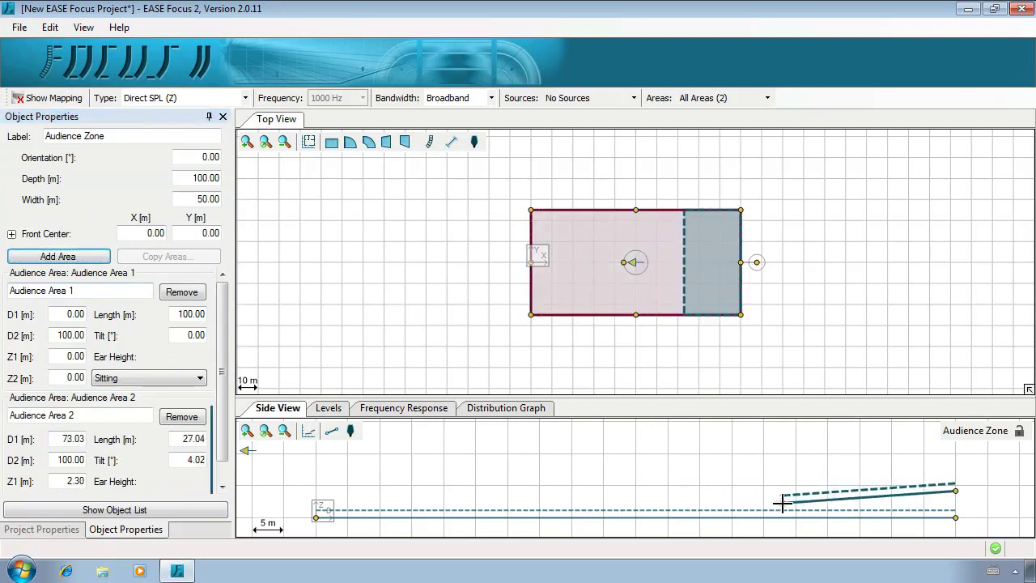
left_click(199, 420)
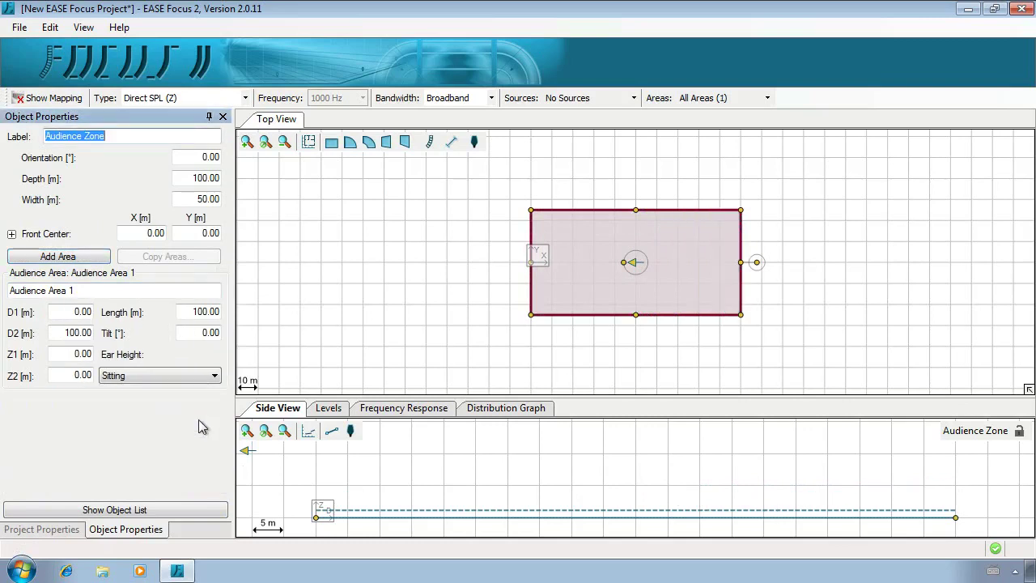
- Deselect the audience zone to show the object list, and reopen the zone's properties from that list
left_click(495, 255)
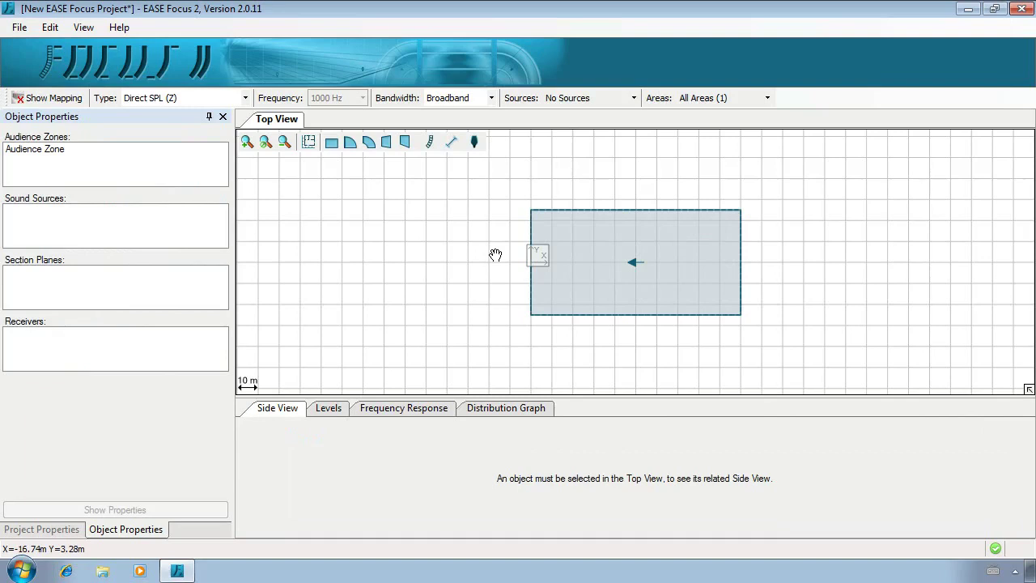
left_click(645, 249)
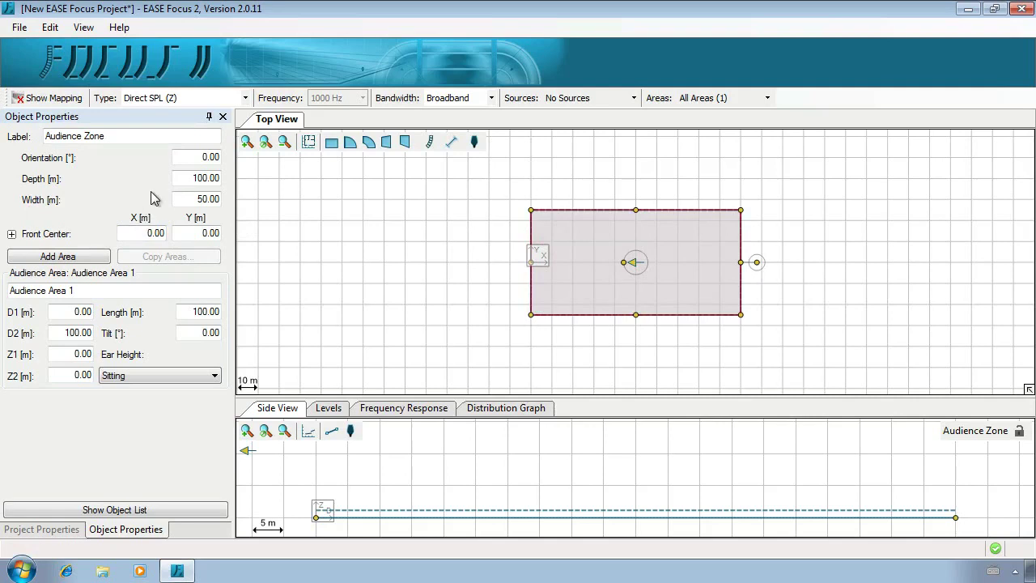
left_click(343, 193)
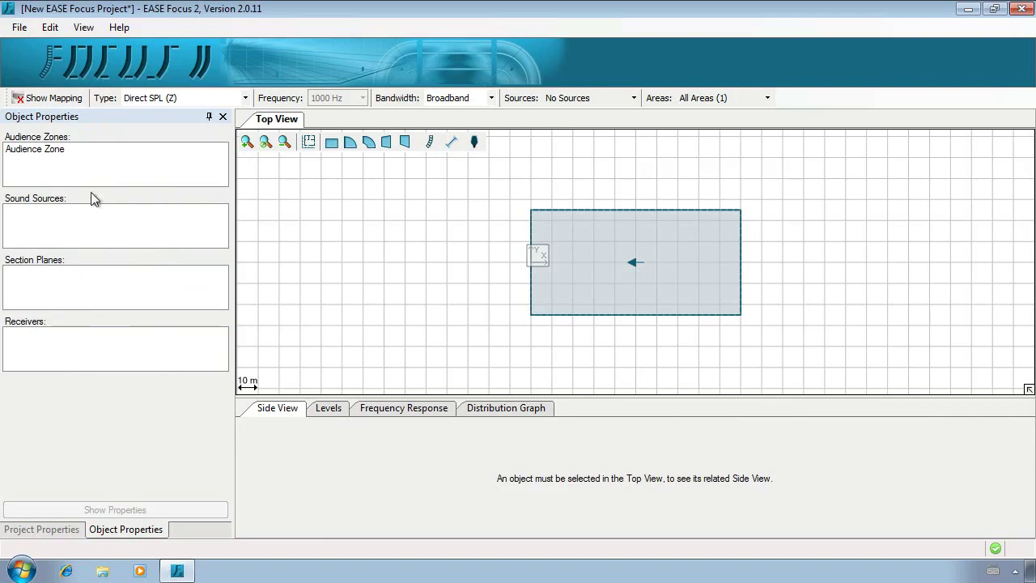
left_click(46, 150)
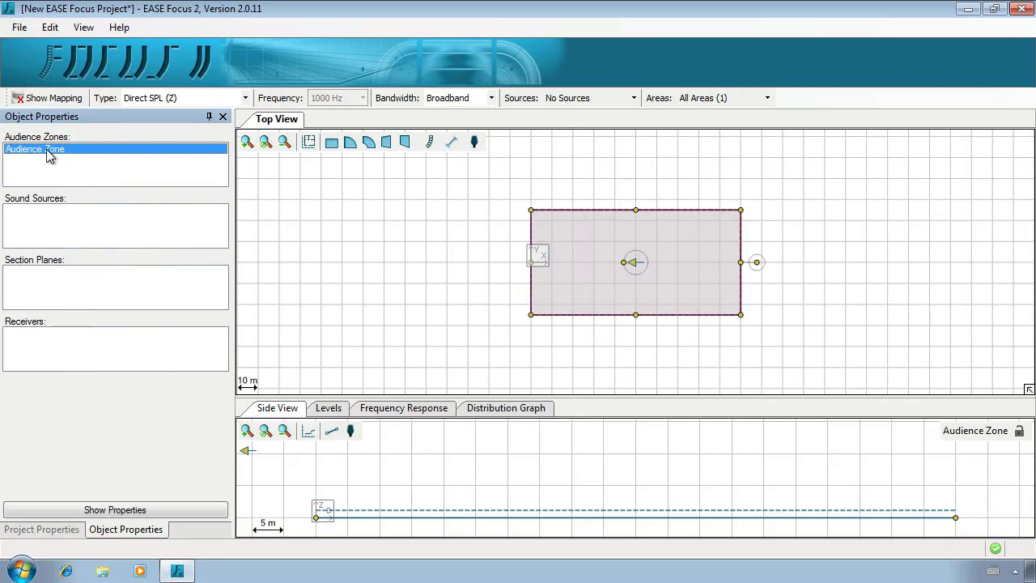
double_click(47, 152)
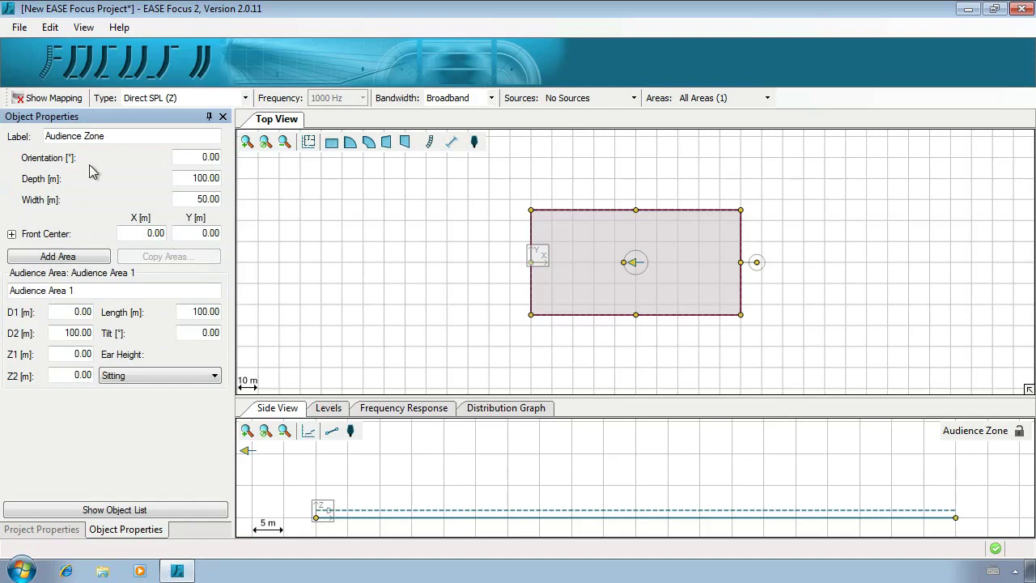
- Set the audience zone's depth to 8 m, its width to 14 m and its front center X coordinate to -10 m
double_click(179, 178)
type("8")
key("Tab")
type("1")
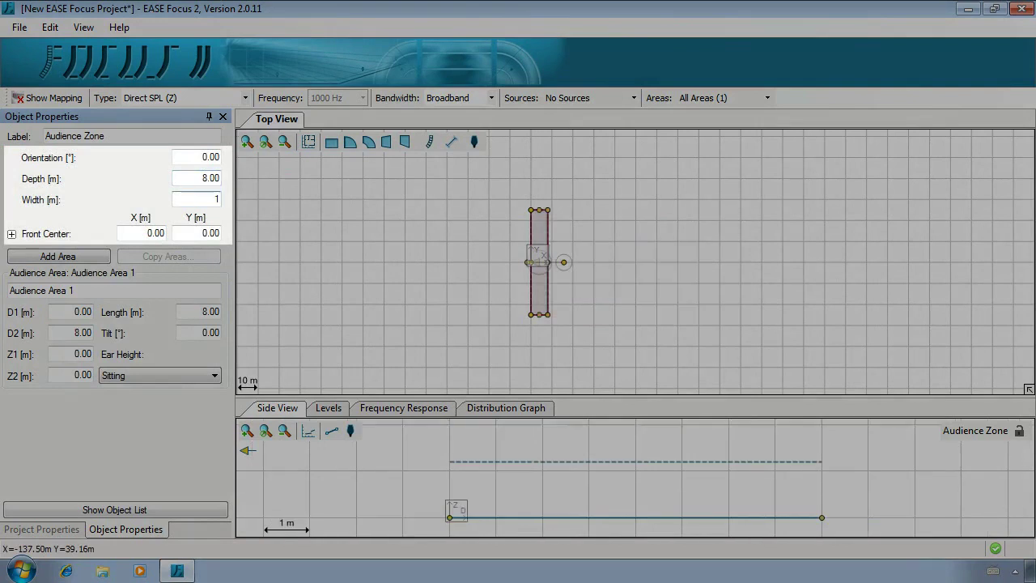
key("Tab")
key("BackSpace")
type("-10")
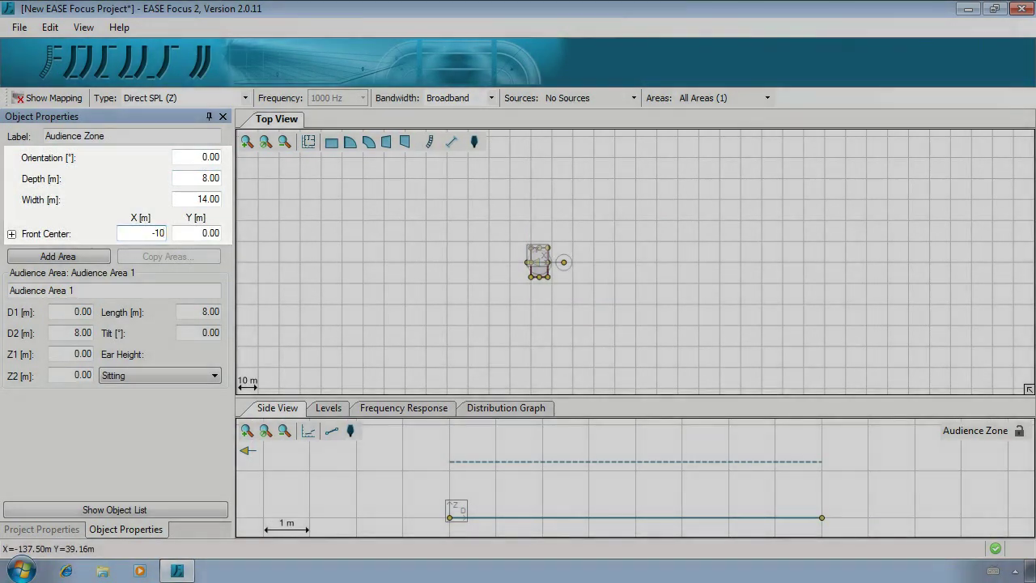
key("Return")
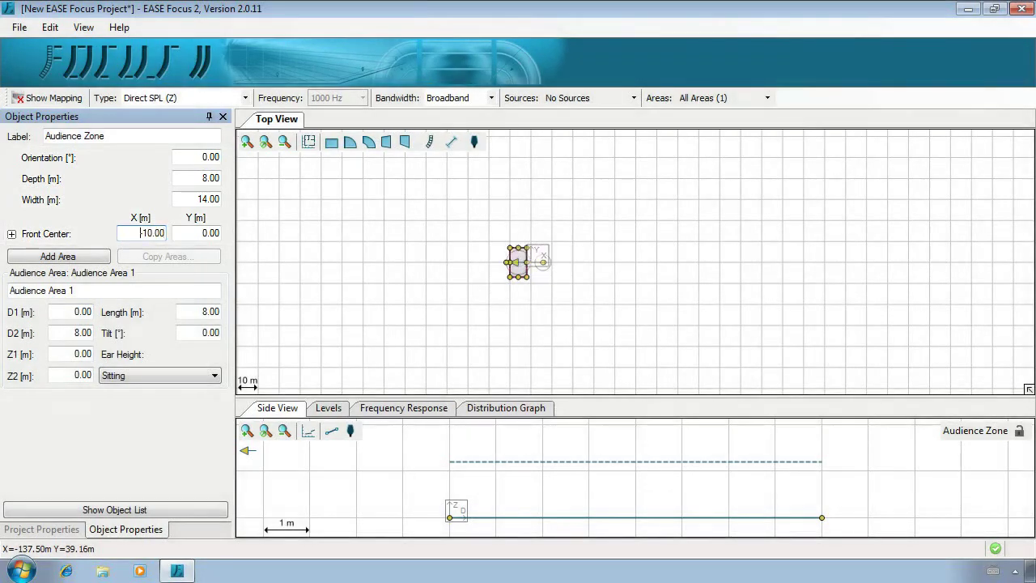
- Set the audience zone's orientation to 180° and undo that rotation
left_click(266, 148)
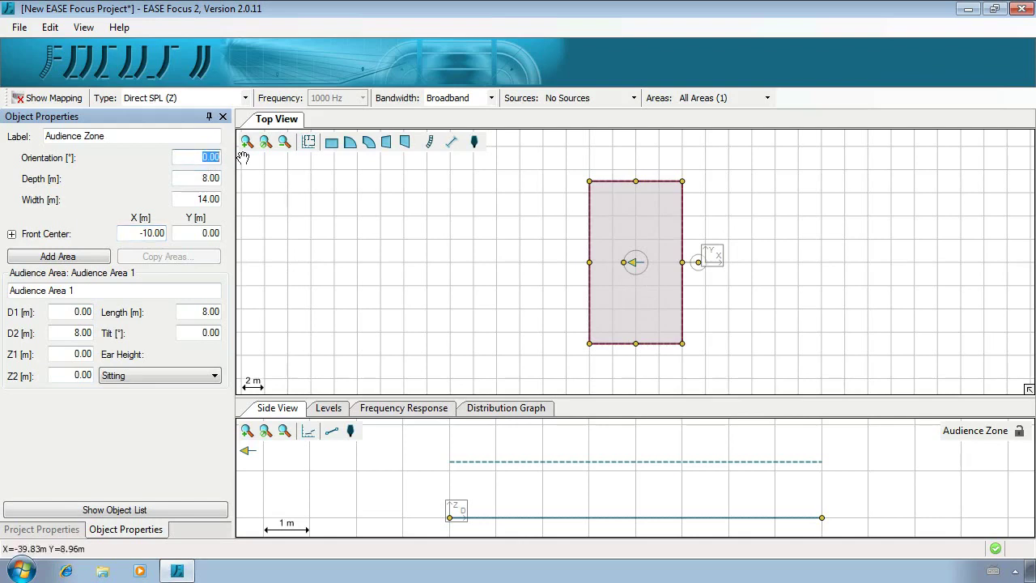
type("180")
key("Return")
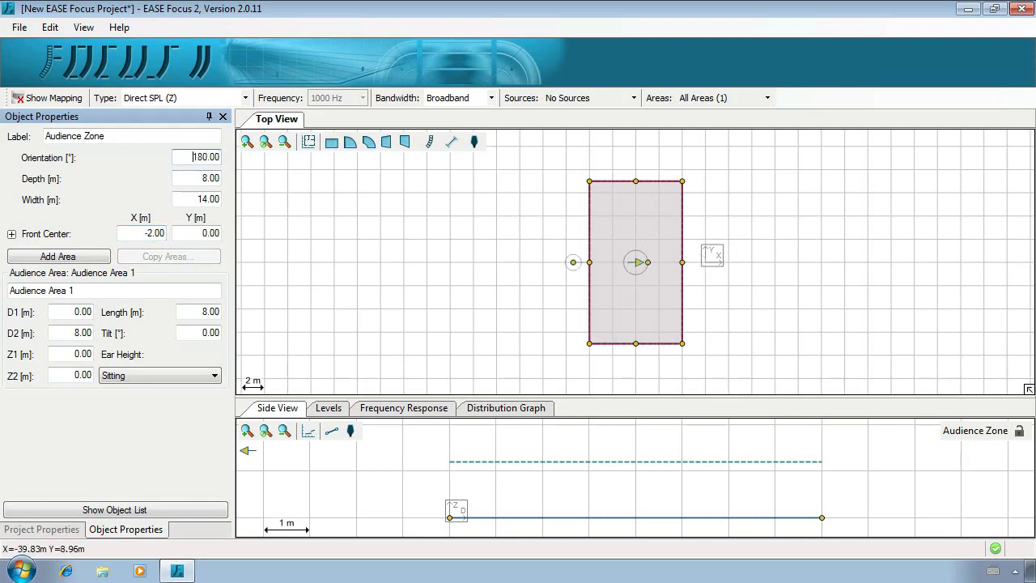
key("ctrl+z")
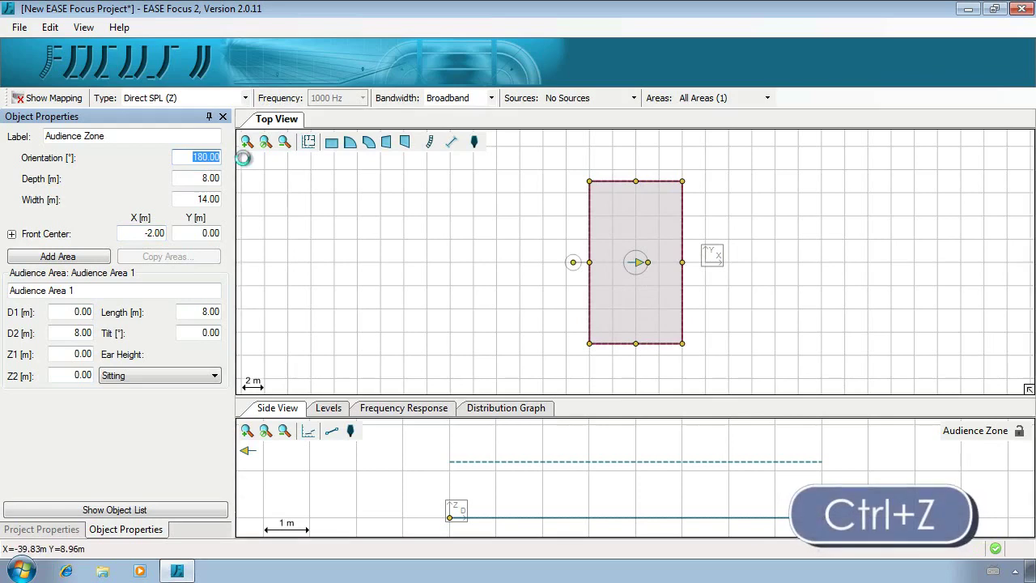
- Flip the audience zone horizontally and rename it Stage Zone
right_click(605, 231)
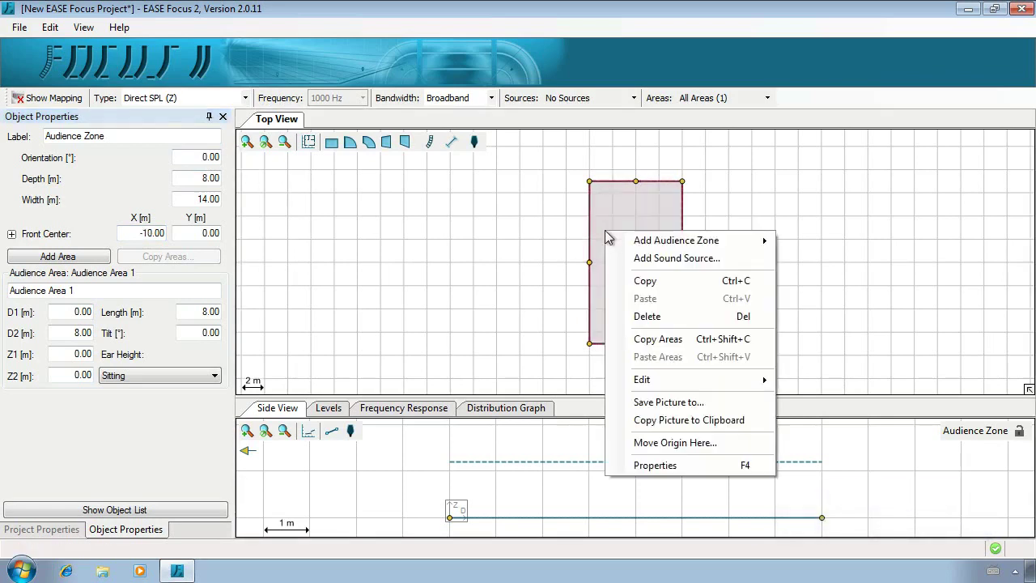
mouse_move(726, 384)
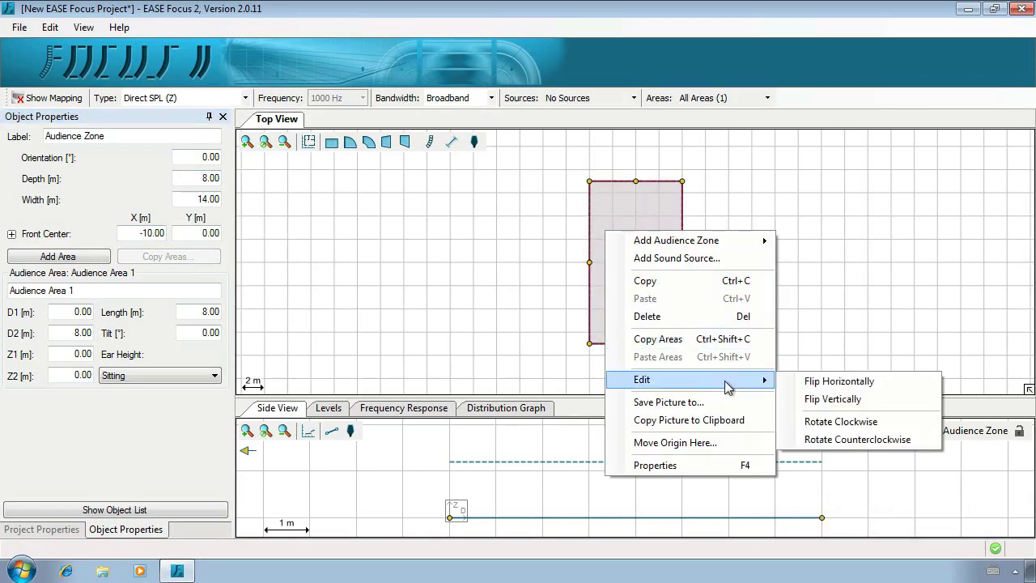
left_click(835, 385)
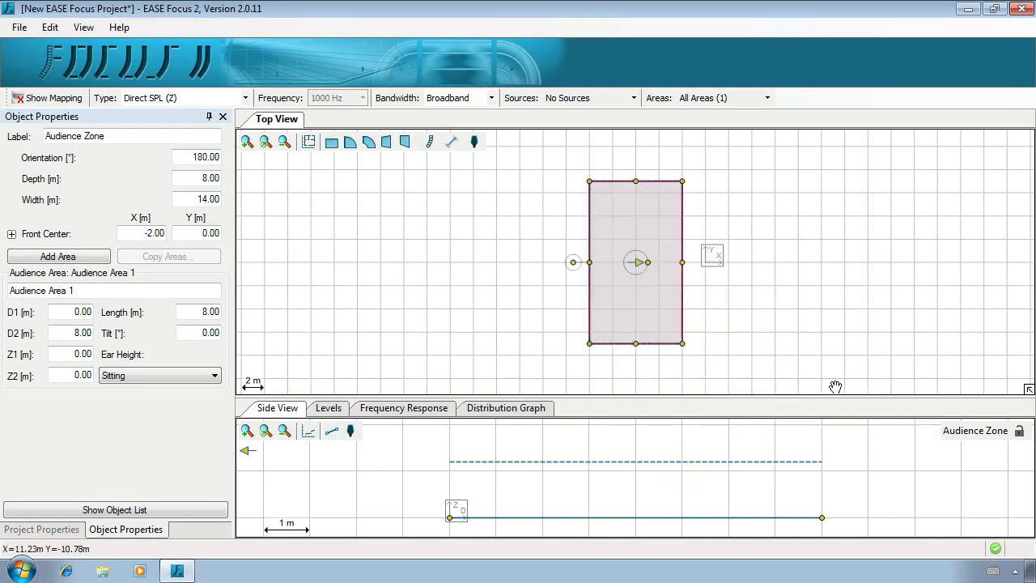
left_click(110, 136)
type("Stage")
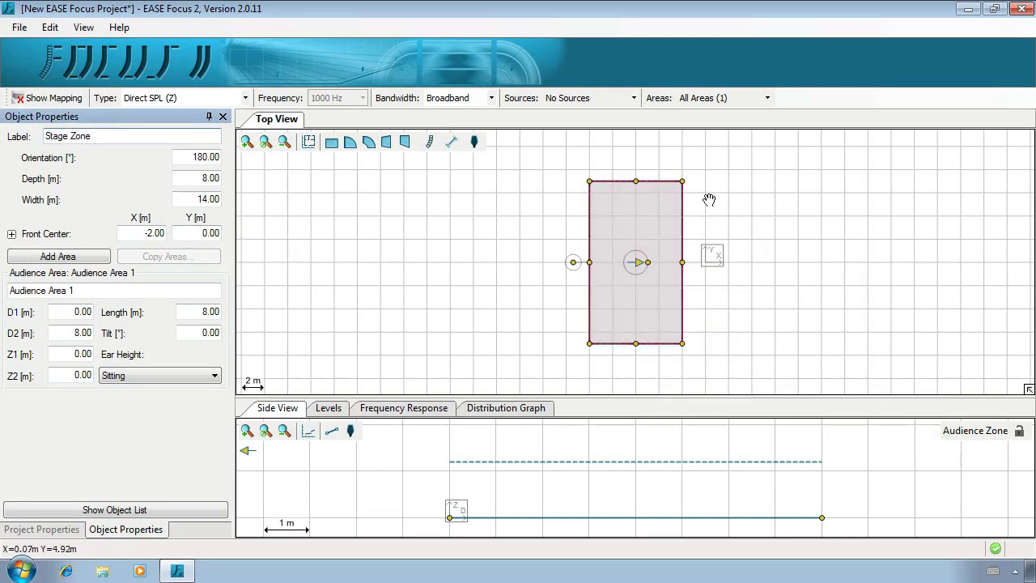
- Resize the Stage Zone by one corner to a width of 11 m, and undo the resize
left_click_drag(686, 182, 653, 245)
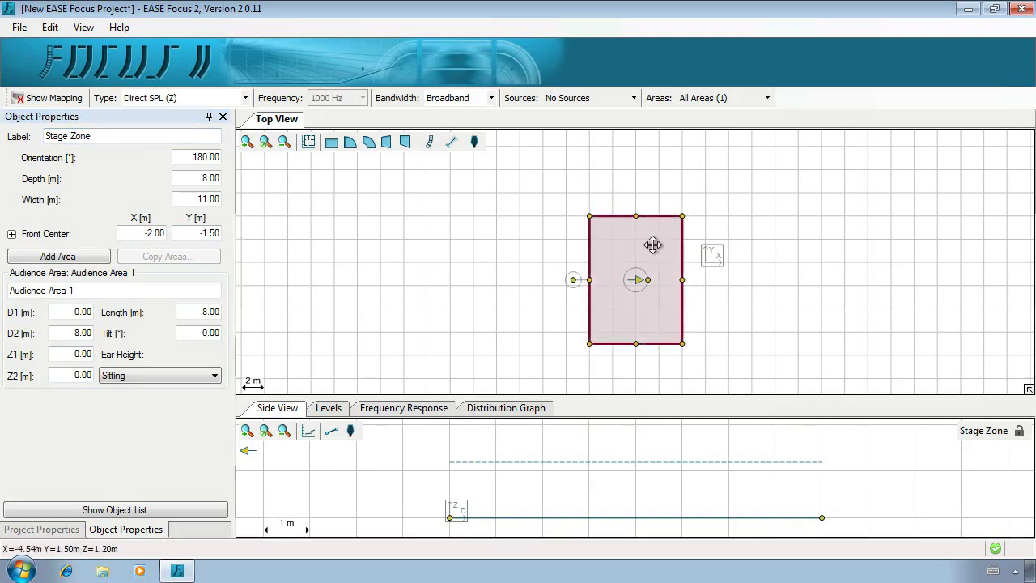
key("ctrl+z")
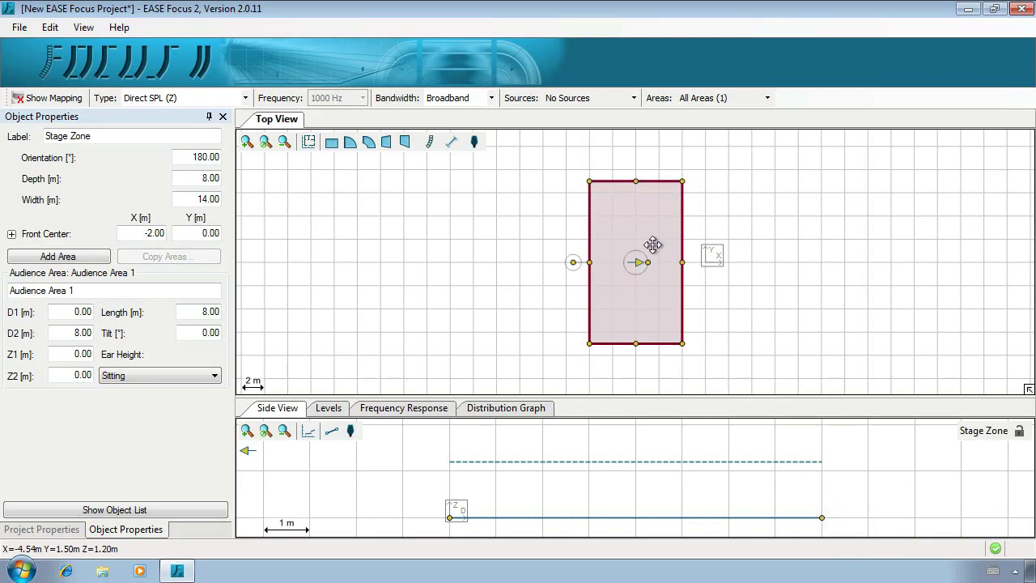
- Examine the grid and object snap settings in the program options
left_click(24, 27)
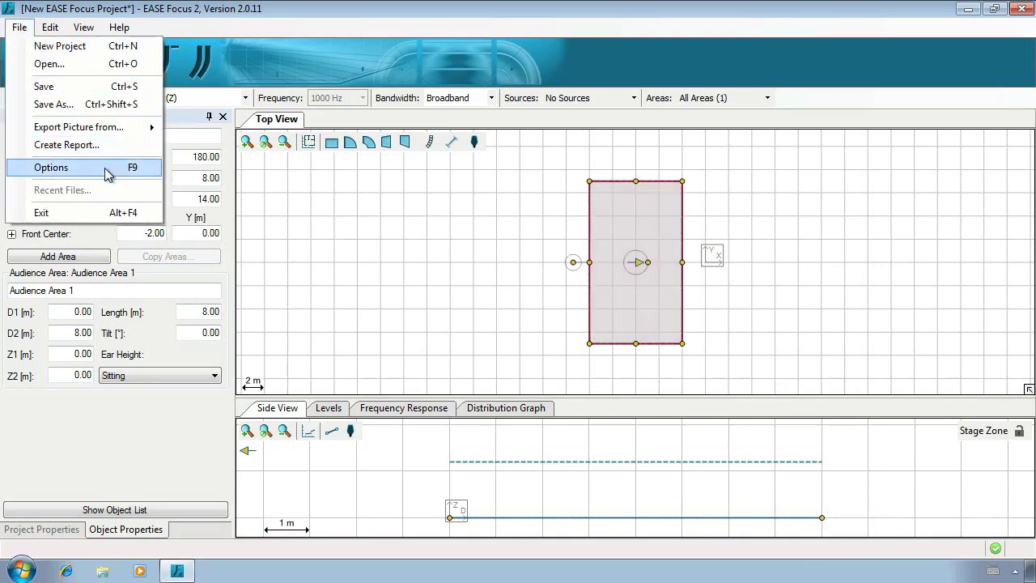
key("F9")
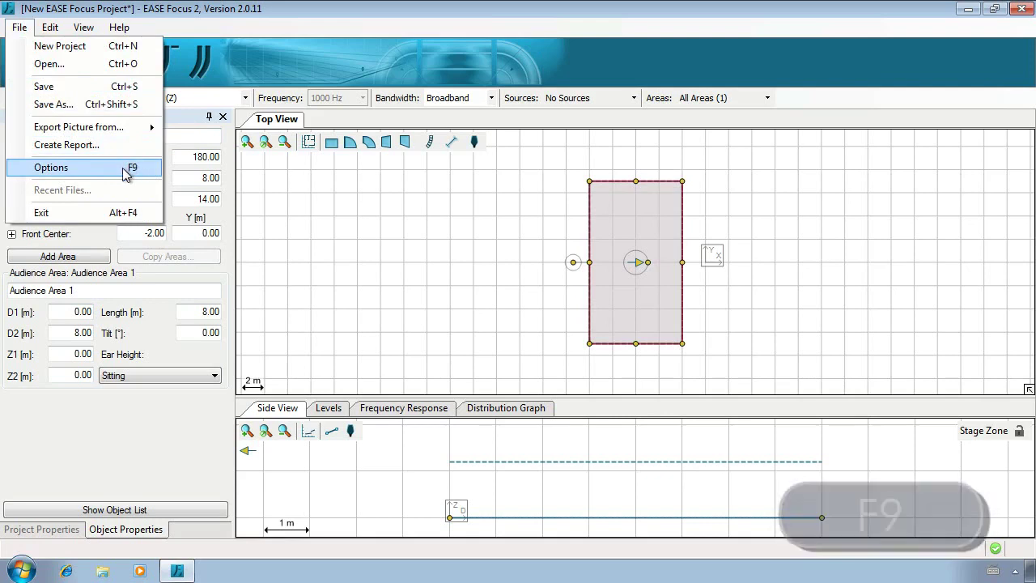
left_click(123, 168)
left_click(319, 154)
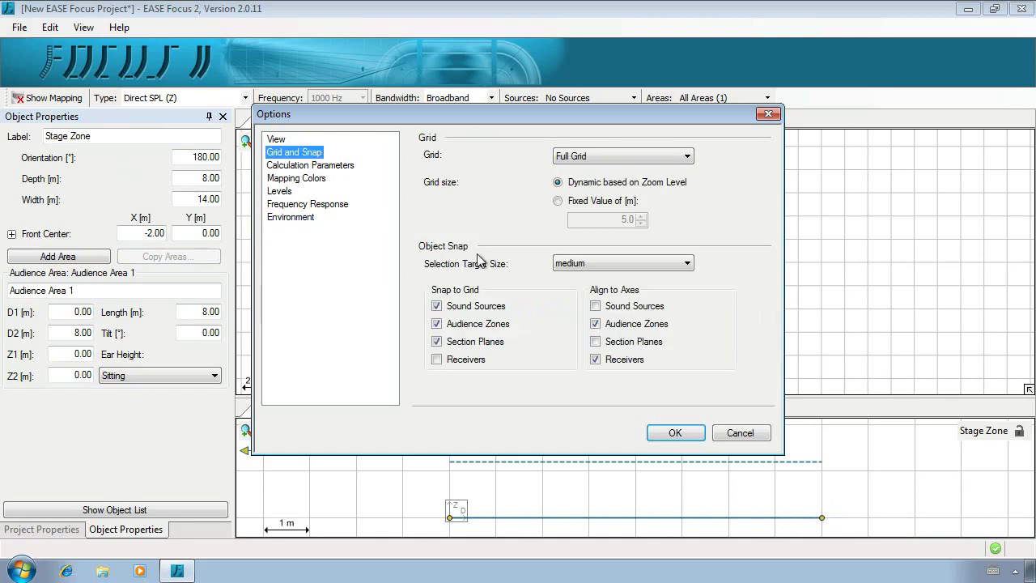
left_click(652, 431)
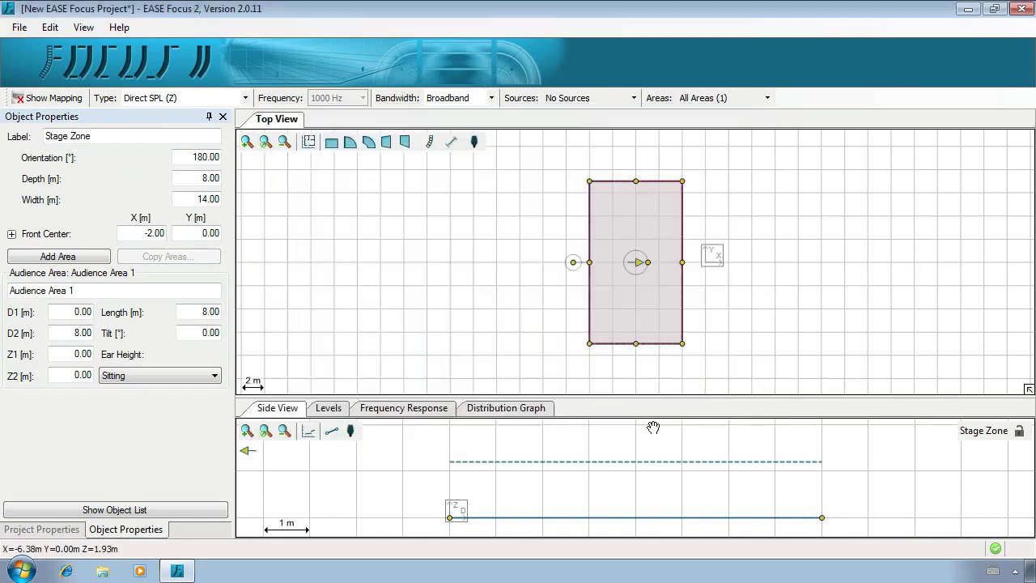
- Move the Stage Zone without grid snapping to about X -3.19 m and Y 1.05 m, and undo the move
key("alt")
mouse_move(629, 310)
left_mouse_down()
mouse_move(606, 293)
mouse_move(616, 302)
left_mouse_up()
key("shift")
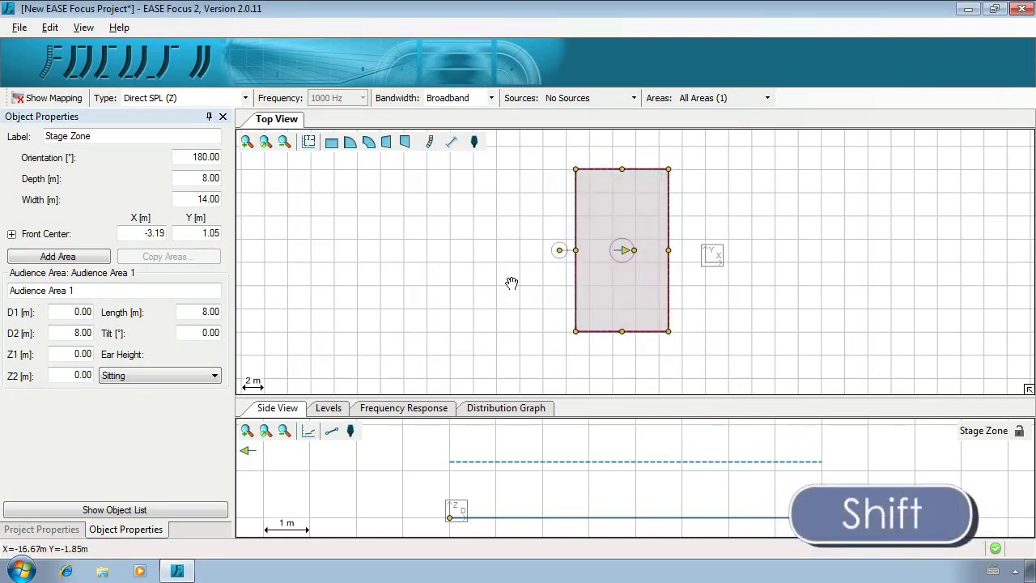
left_click_drag(512, 283, 704, 298)
key("ctrl+z")
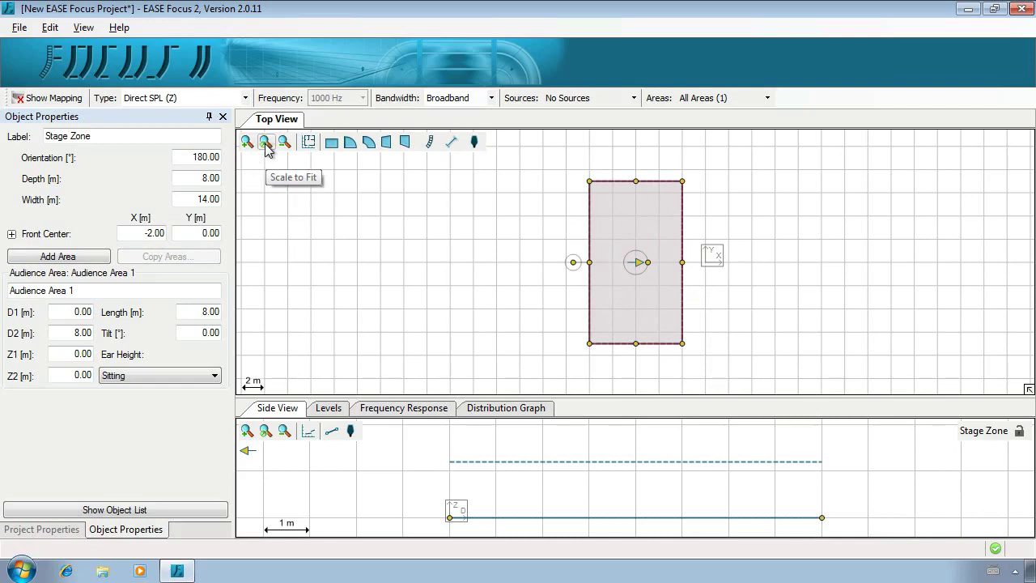
- Draw a right-angled trapezoid audience zone beyond the origin, about 18.8 m deep, 3.7 m wide in front and 7.4 m at the back
left_click(407, 142)
left_click_drag(765, 185, 981, 271)
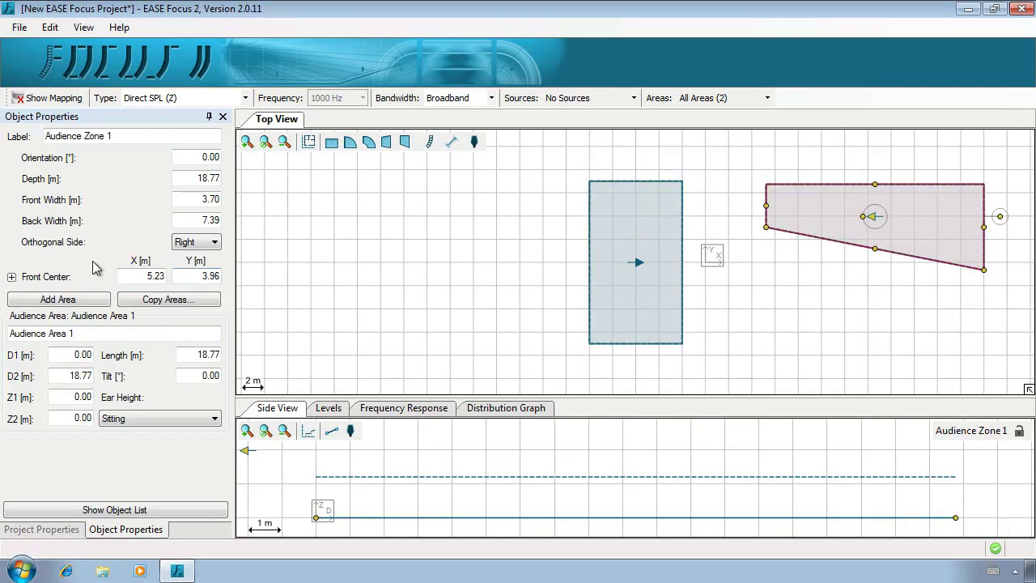
- Set the trapezoid zone's orthogonal side to Left and undo the change
left_click(215, 243)
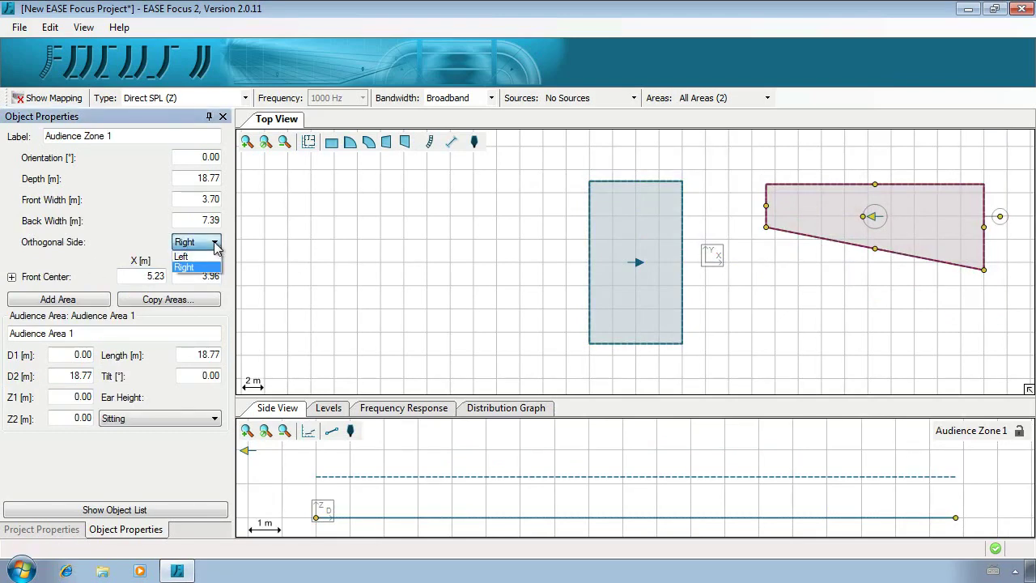
left_click(215, 258)
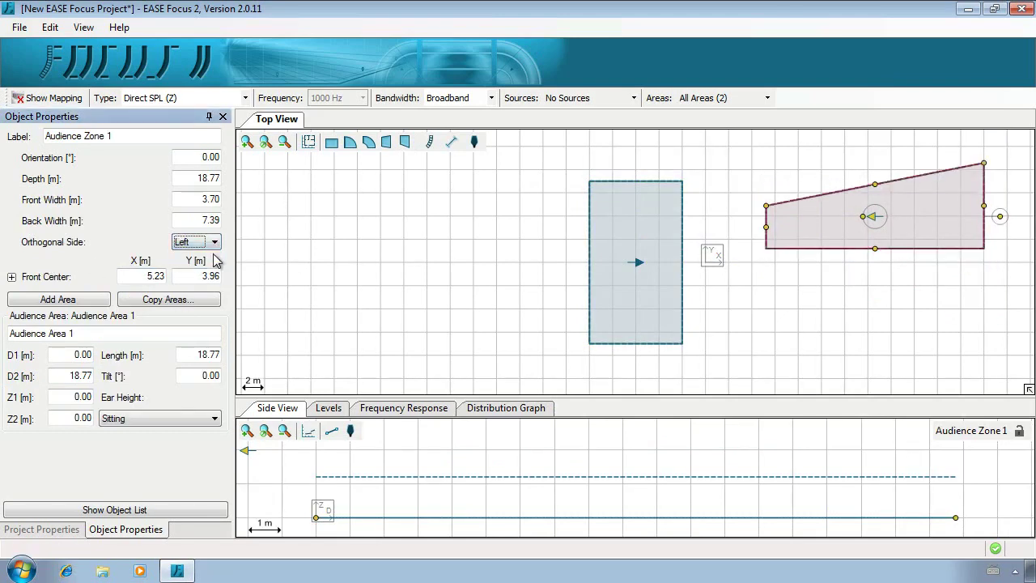
key("ctrl+z")
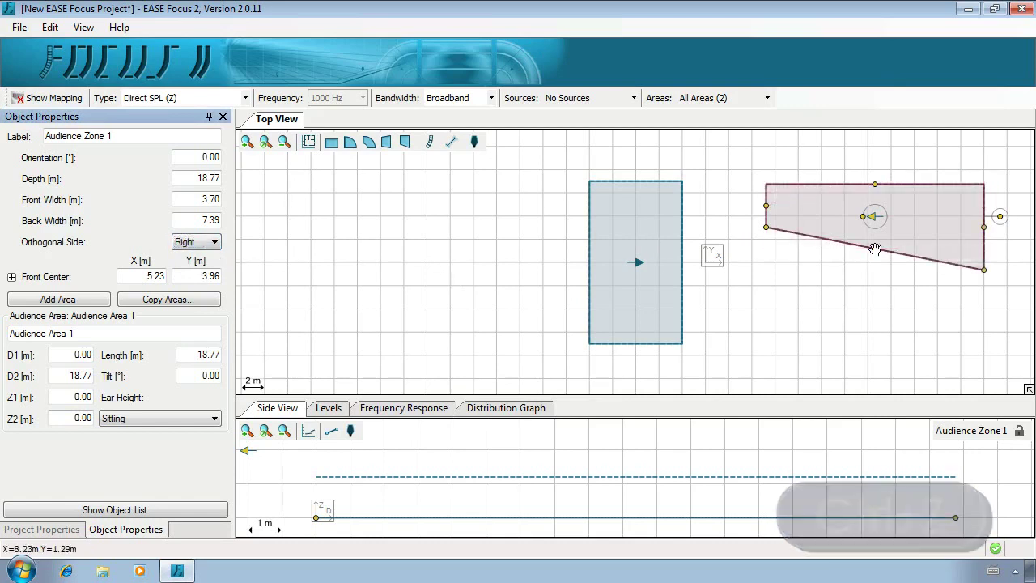
- Flip the trapezoid zone vertically
right_click(951, 255)
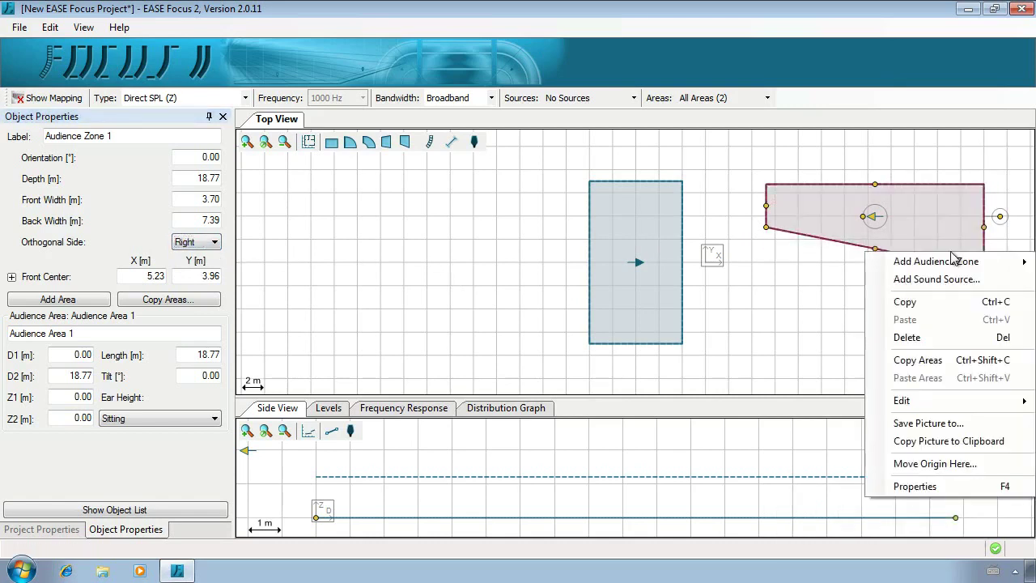
mouse_move(882, 405)
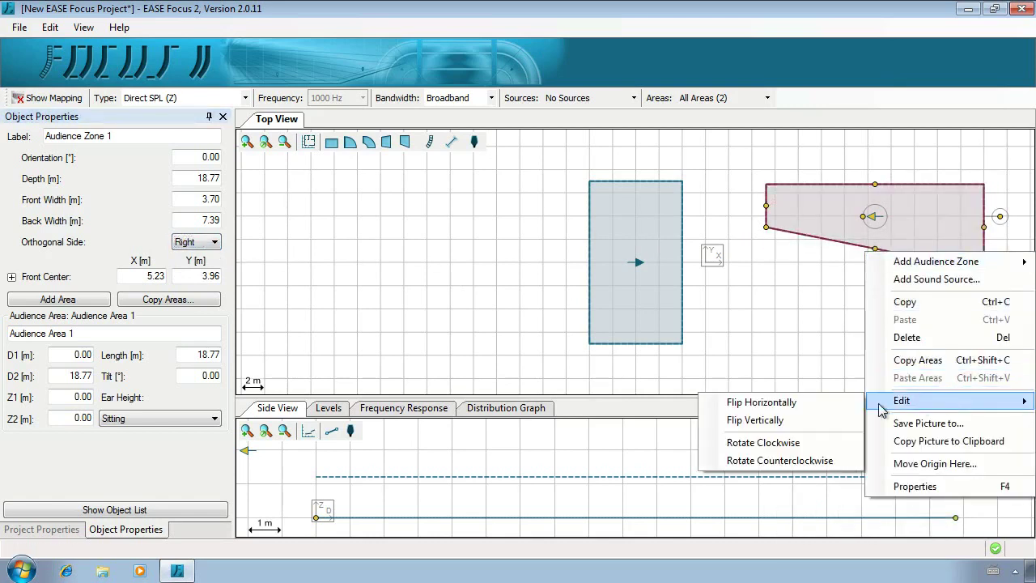
left_click(812, 430)
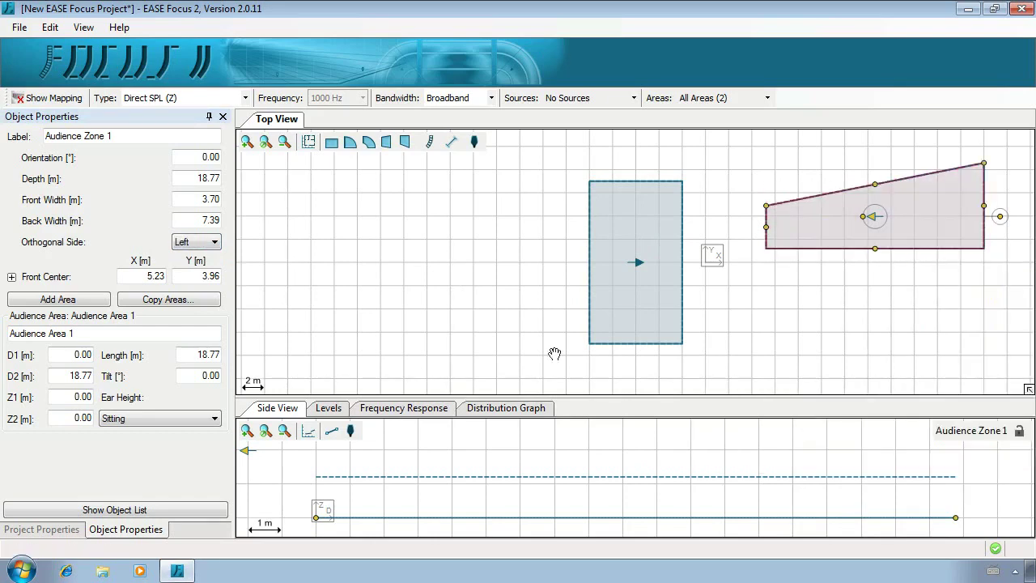
- Set the trapezoid zone's depth to 26 m, front width to 4.5 m, back width to 12.4 m and front center X to 0 m
double_click(188, 178)
type("26")
key("Tab")
type("4.5")
key("Tab")
type("12")
key("Tab")
- Show the trapezoid zone's corner coordinates and set its front left Y coordinate to 0.5 m
left_click(12, 276)
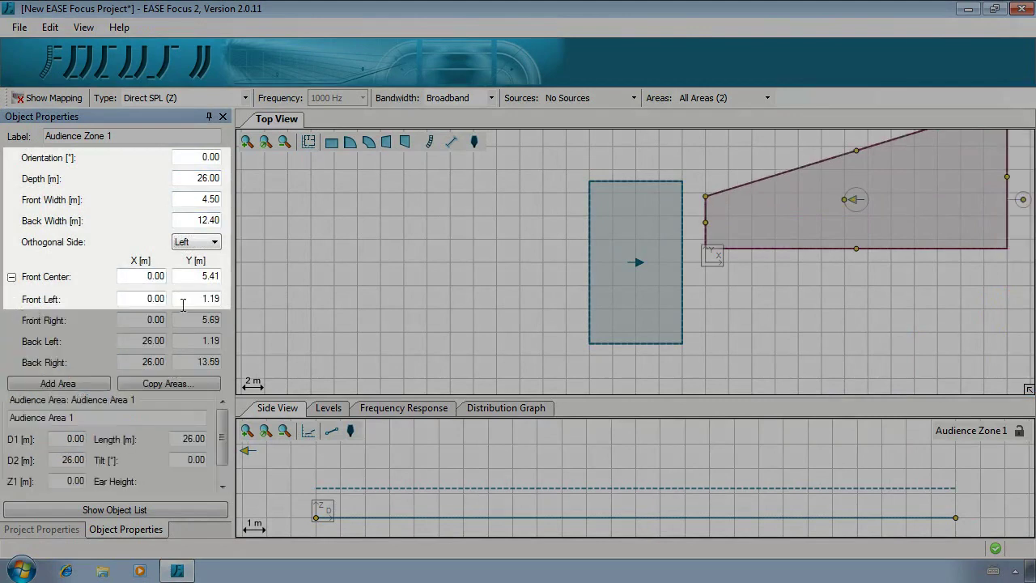
left_click_drag(197, 300, 231, 303)
type("0.5")
key("Return")
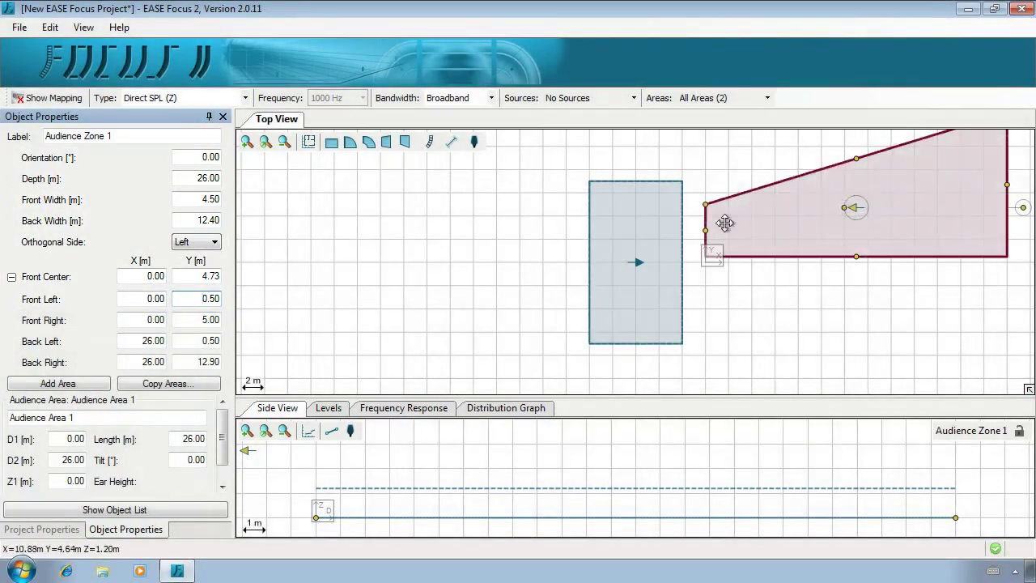
- Rename the trapezoid zone as Center Left Zone
left_click_drag(122, 139, 8, 149)
key("BackSpace")
type("Center Left Zone")
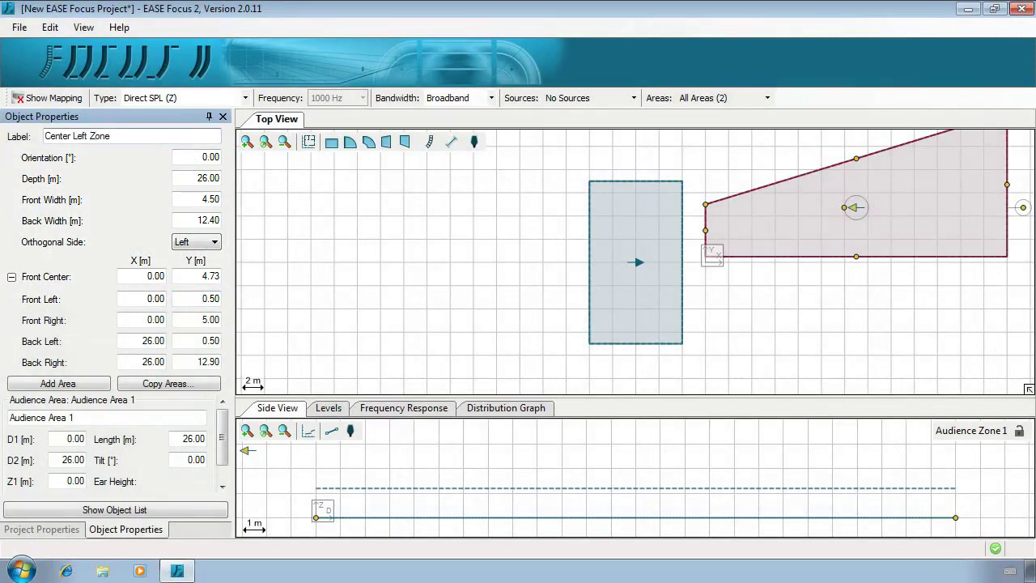
key("Return")
- Change the grid size from dynamic to a fixed value of 5.0 m in the program options
key("F9")
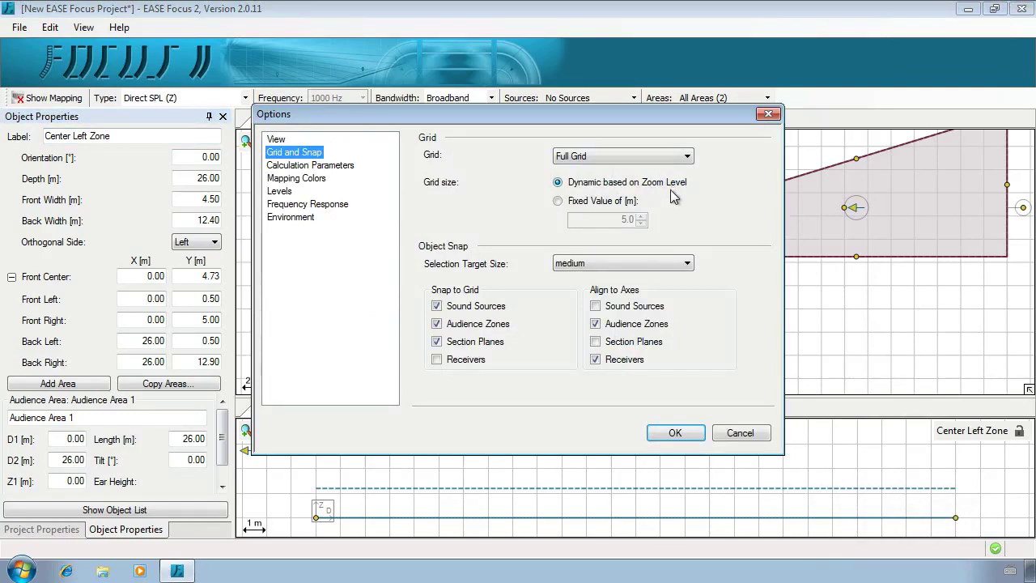
left_click(559, 201)
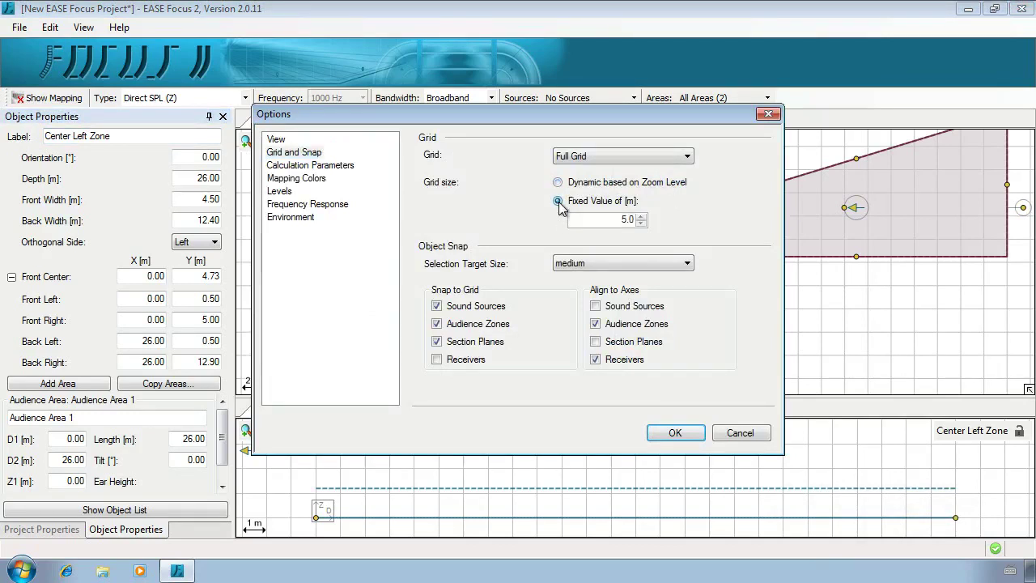
left_click(664, 432)
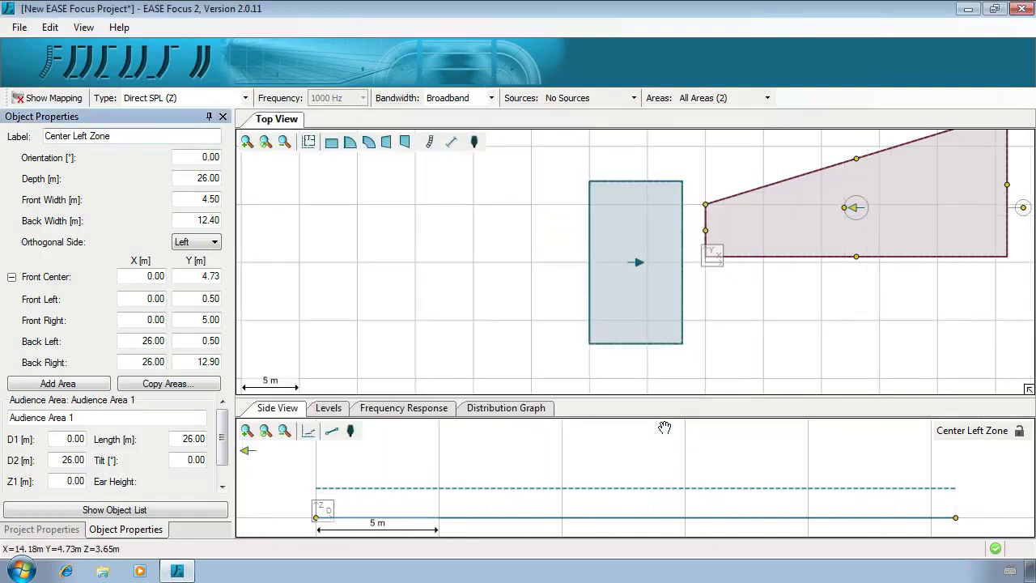
- Copy the Center Left Zone and paste the duplicate with its front center at about X -5.2 m and Y 14.5 m
left_click(284, 142)
left_click(285, 143)
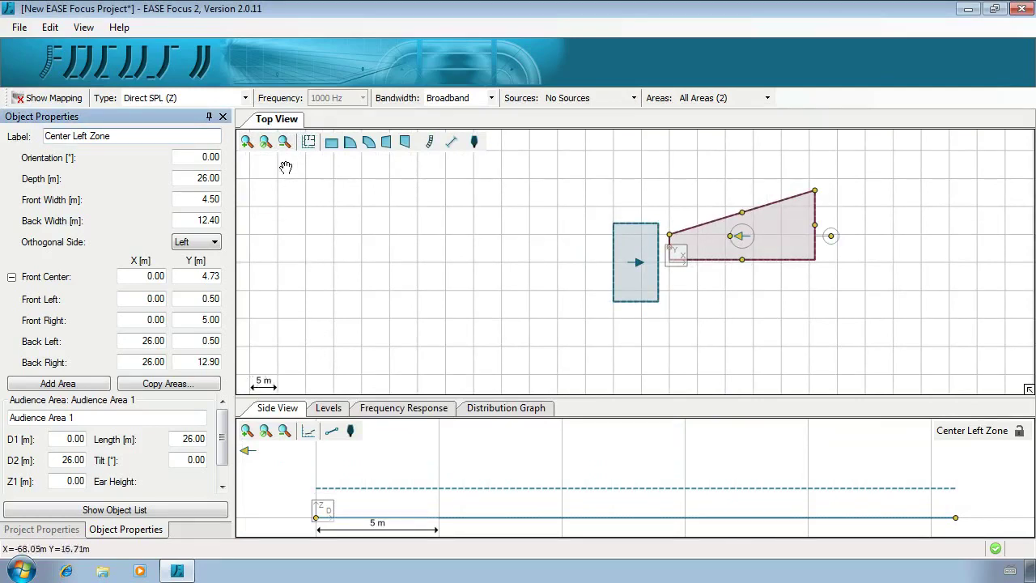
left_click(248, 144)
left_click(248, 145)
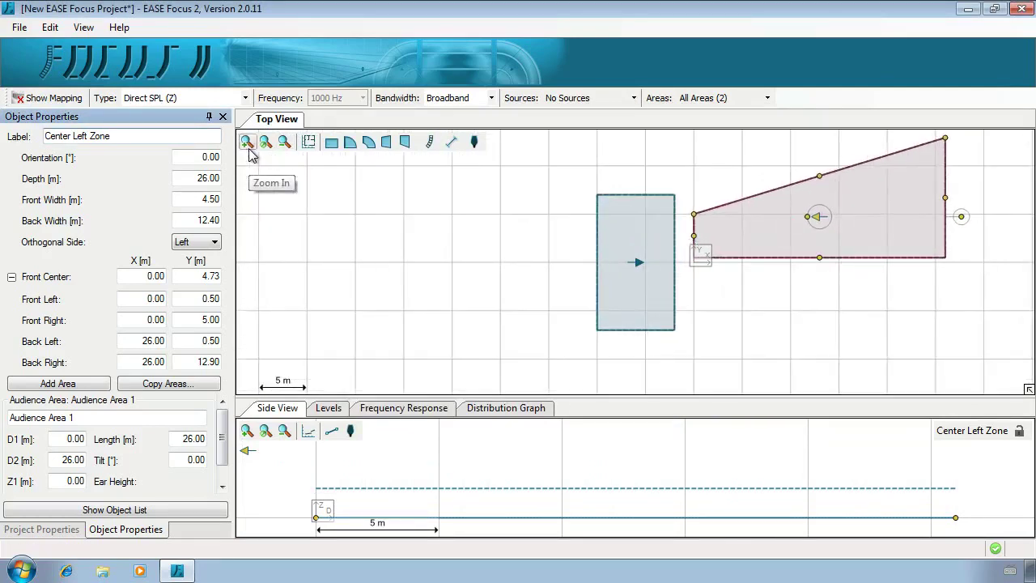
left_click(267, 147)
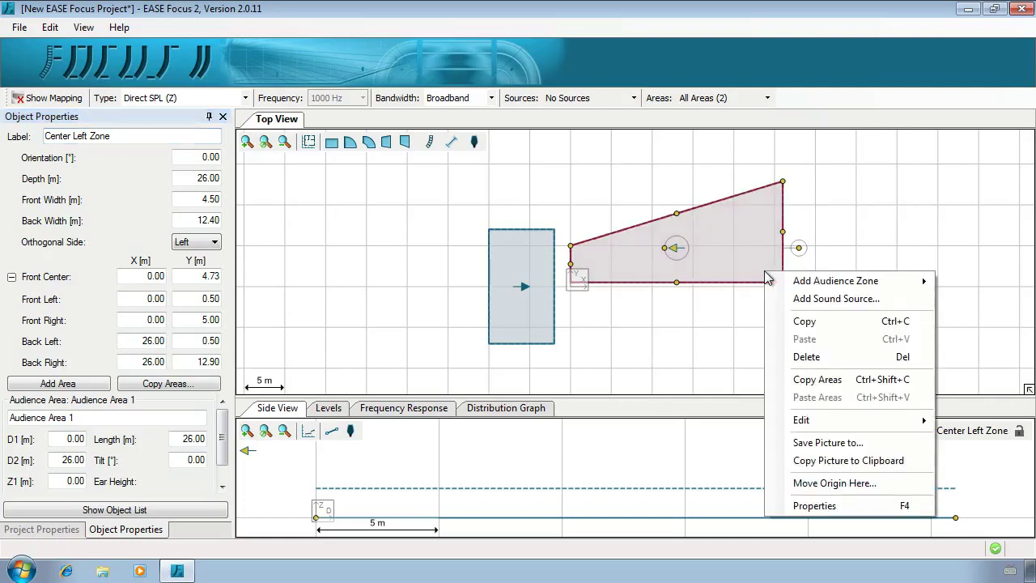
left_click(780, 322)
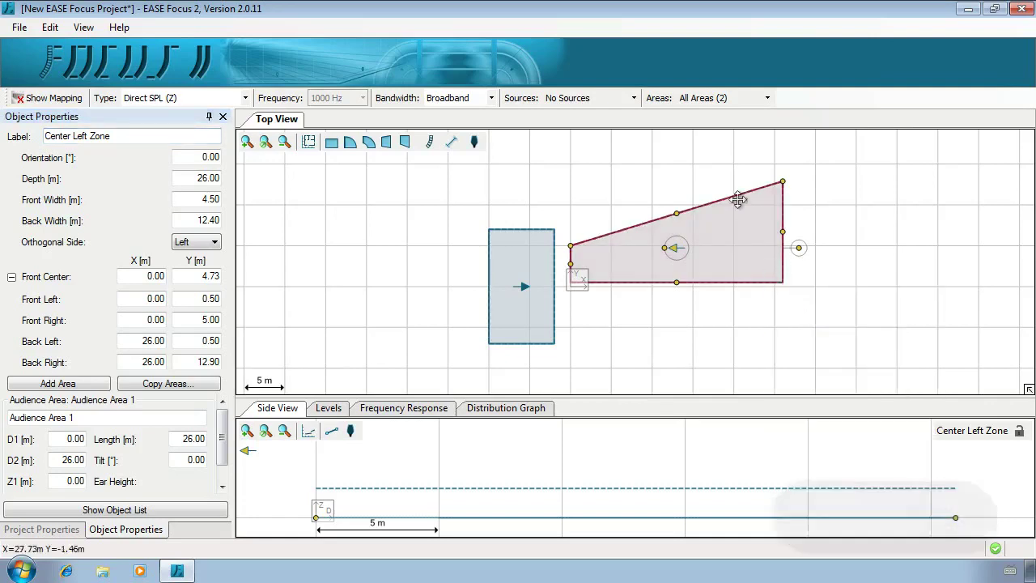
right_click(634, 167)
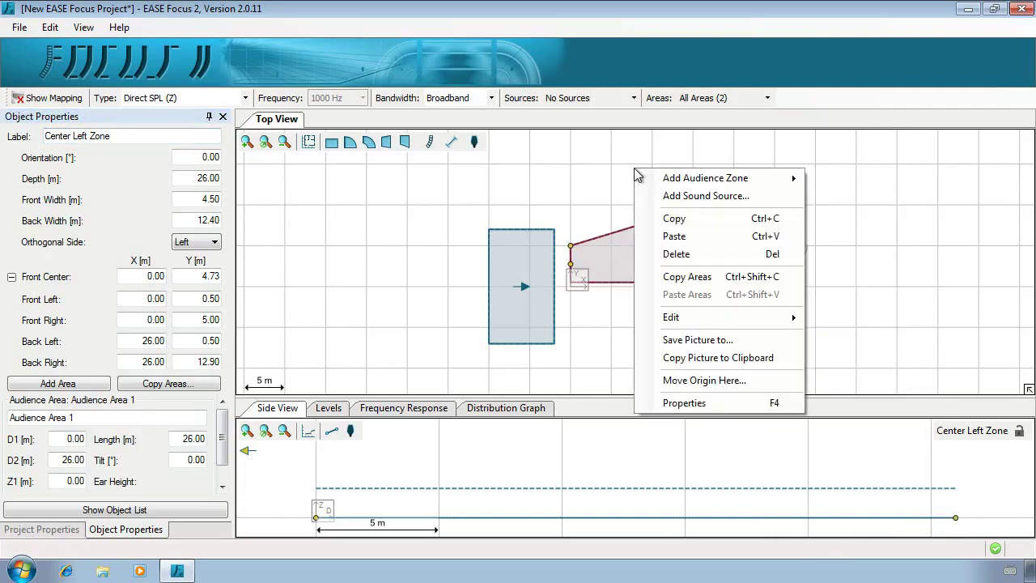
left_click(672, 239)
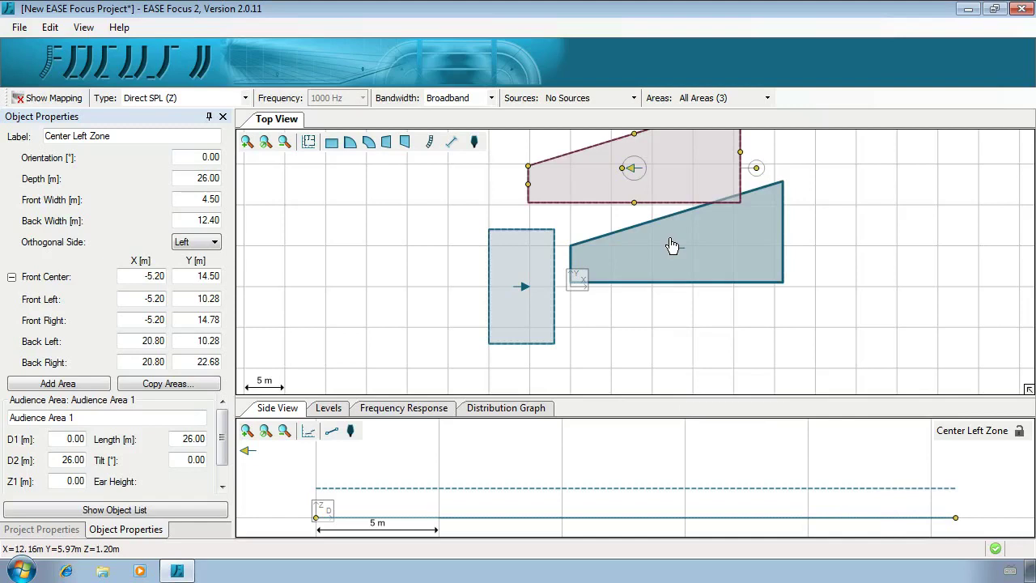
- Flip the pasted zone vertically and move it so its front left corner lies at X 0 m and Y 5 m
right_click(706, 183)
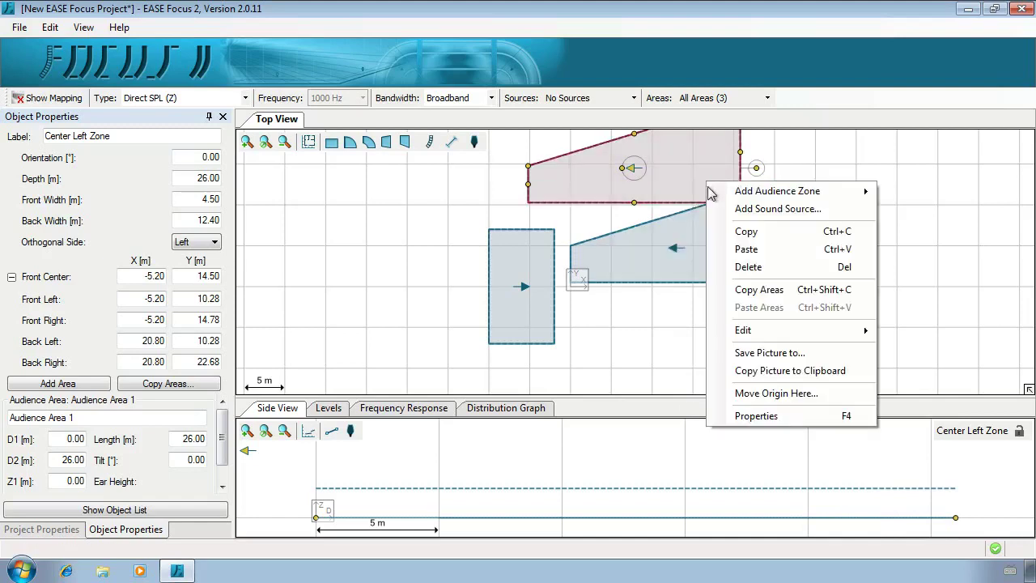
mouse_move(769, 330)
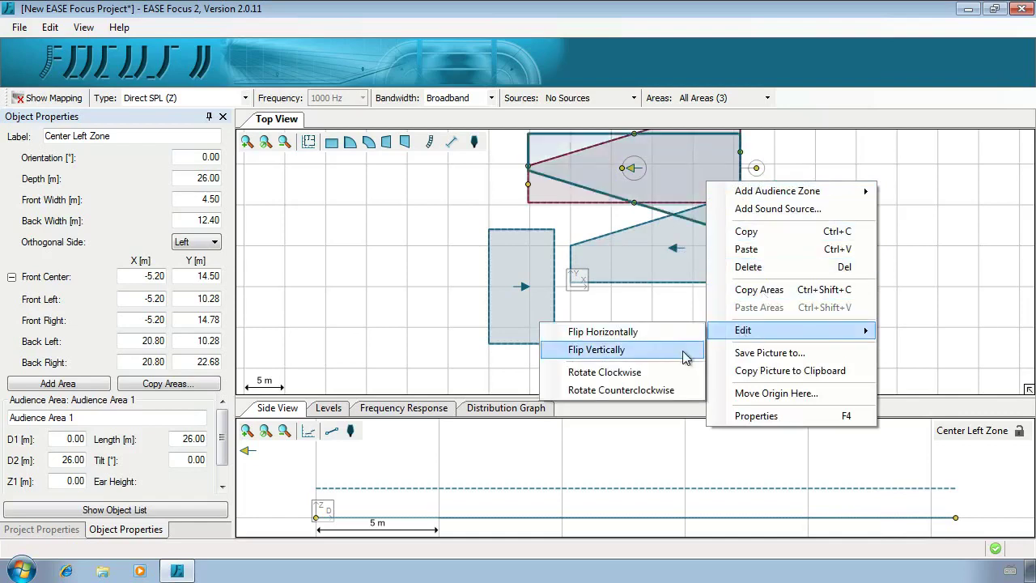
left_click(684, 349)
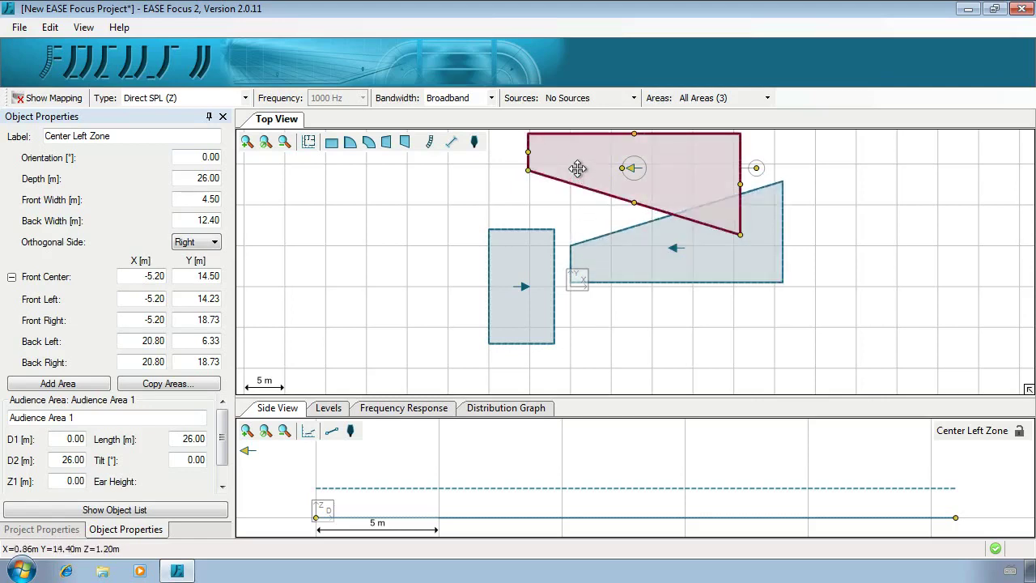
left_click_drag(577, 168, 620, 243)
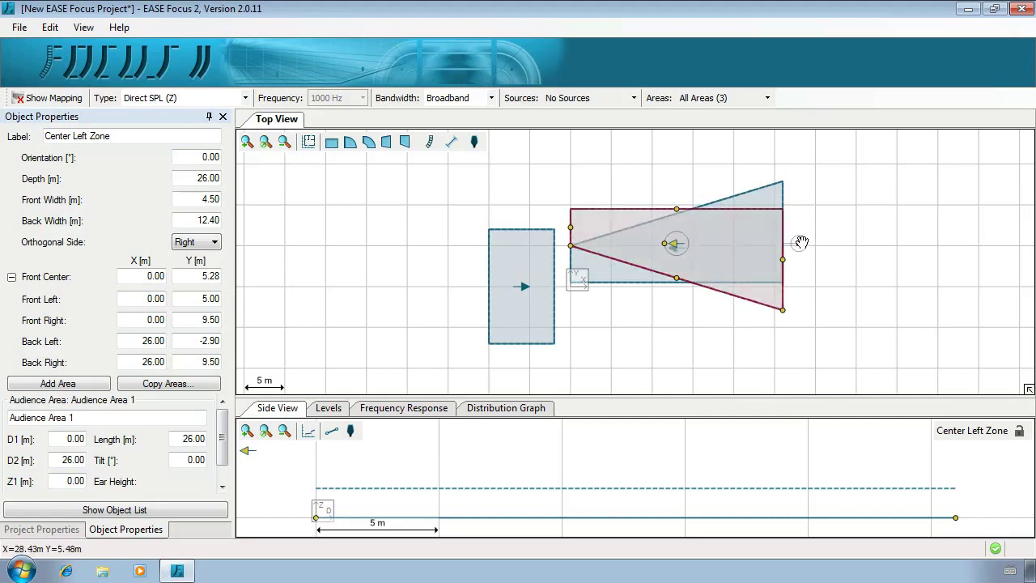
- Rotate the flipped zone to about 33.8° along its neighbour's slanted side and set its front center Y to 6.28 m
left_click_drag(798, 240, 709, 152)
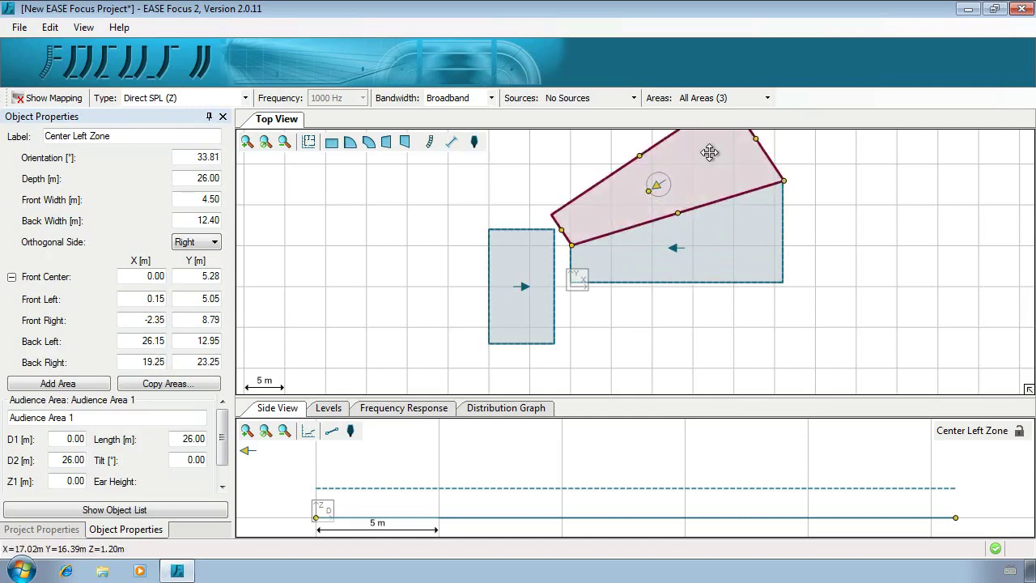
left_click(197, 276)
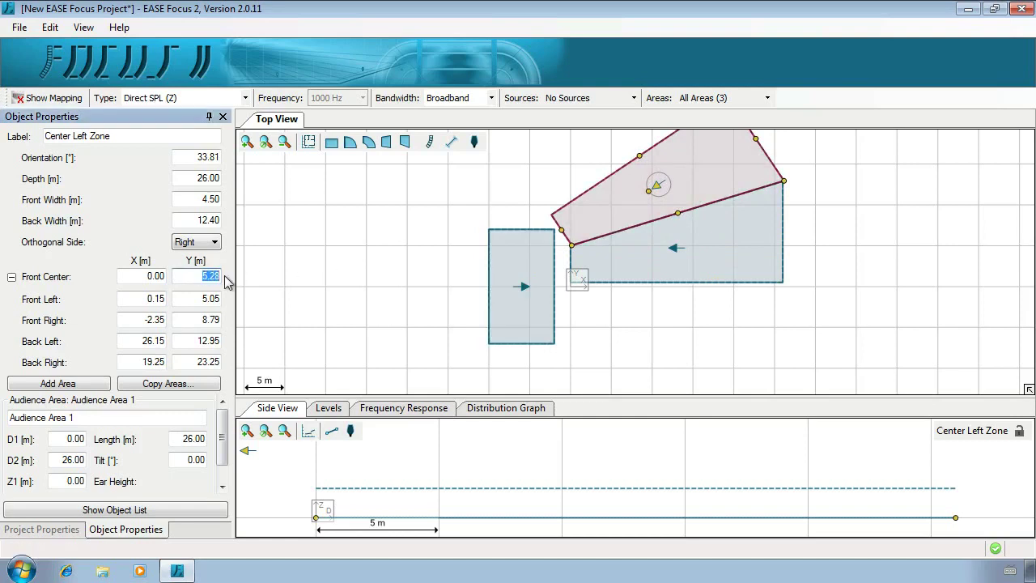
type("6.28")
key("Return")
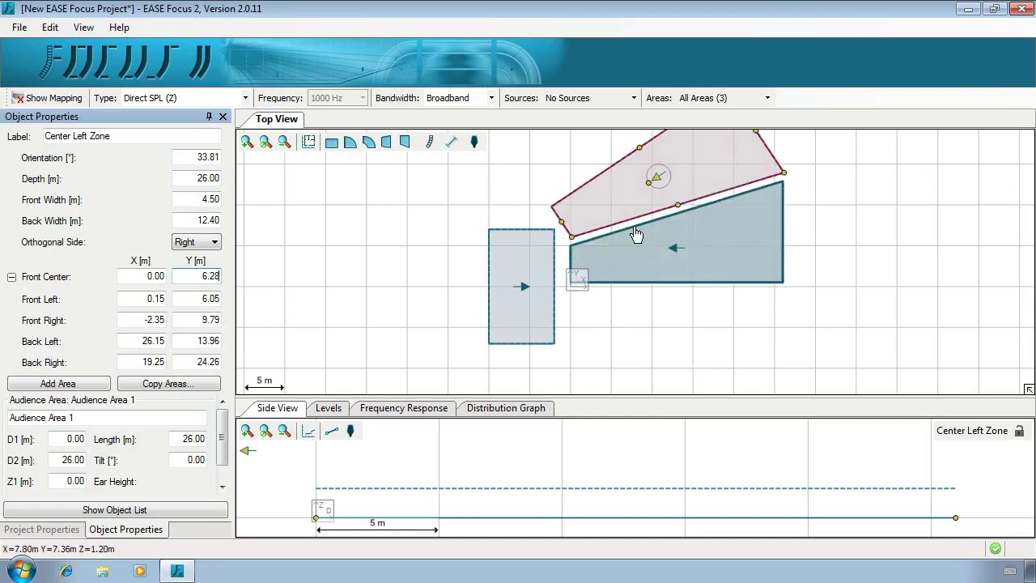
- Rename the rotated right-angled trapezoid zone as Left Zone
triple_click(130, 136)
type("Lef")
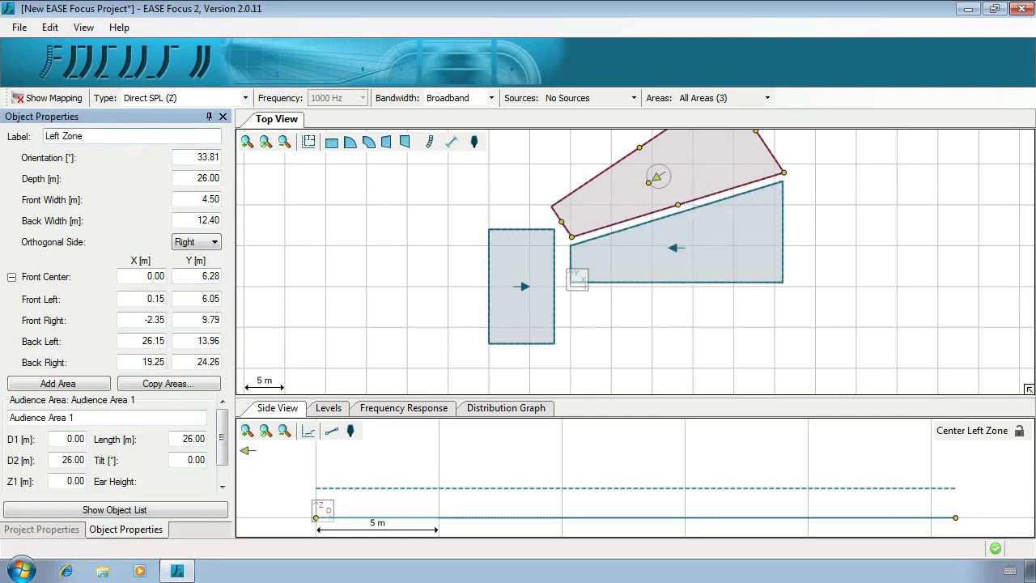
key("Return")
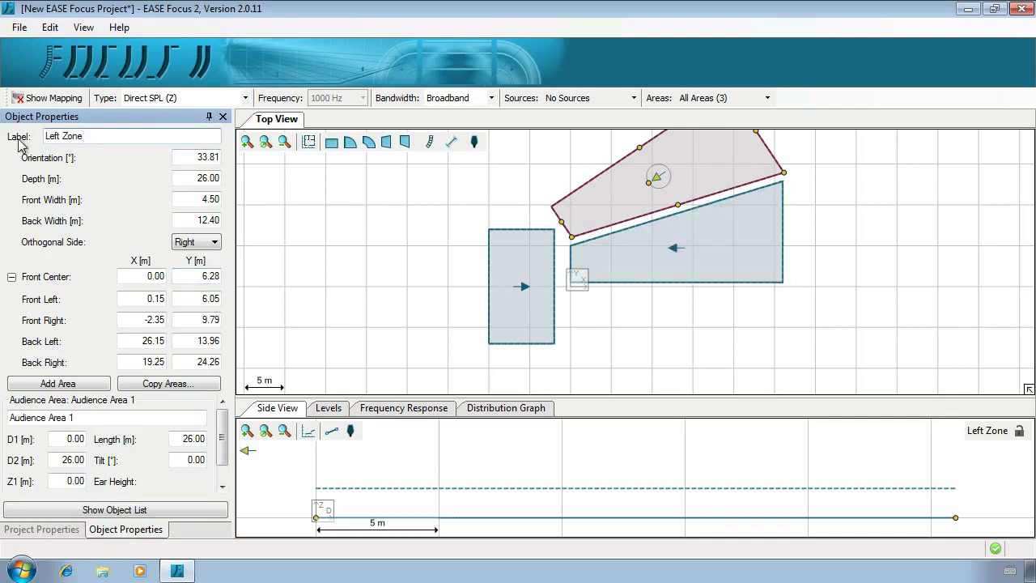
- Add an annular sector audience zone behind the center area and select it
right_click(804, 231)
mouse_move(836, 245)
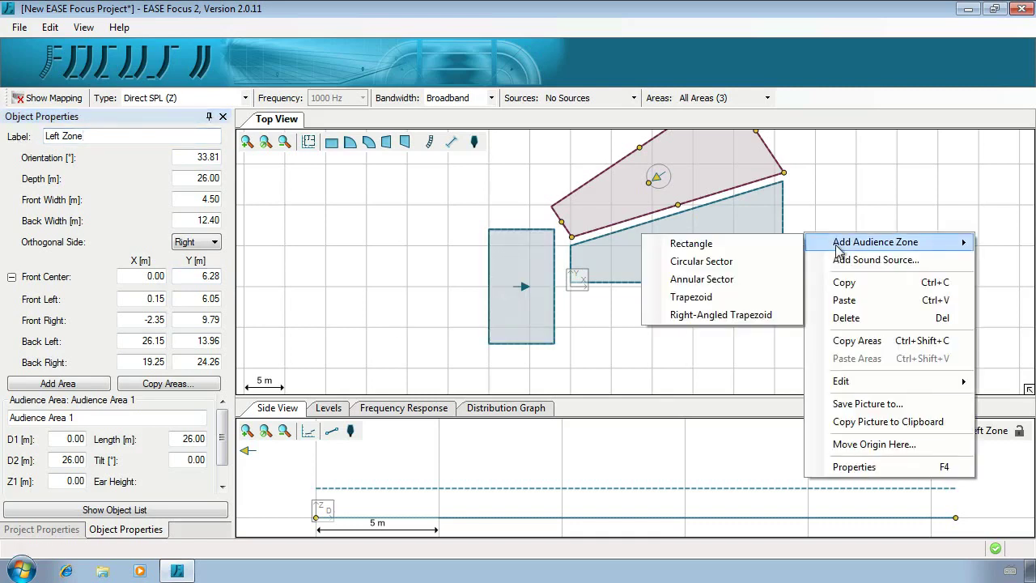
left_click(737, 283)
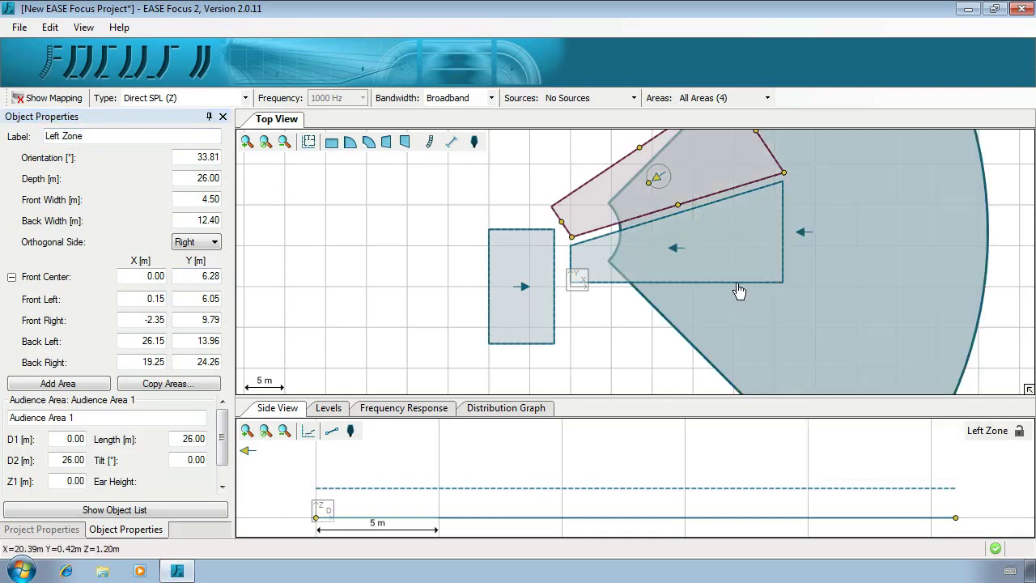
left_click(830, 298)
- Set the annular sector to 4 m depth, 35 m inner radius and 35° sweep angle, with its front center at X 26 m and Y 0 m
left_click(196, 204)
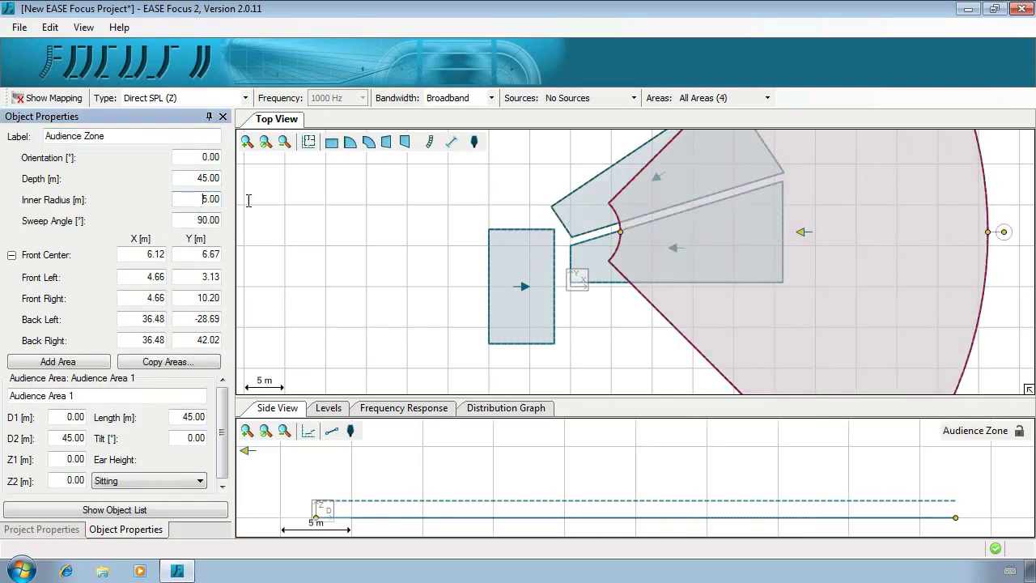
type("3")
key("shift+Tab")
type("4")
key("Tab")
key("Tab")
type("3")
key("Tab")
type("26")
key("Tab")
type("0")
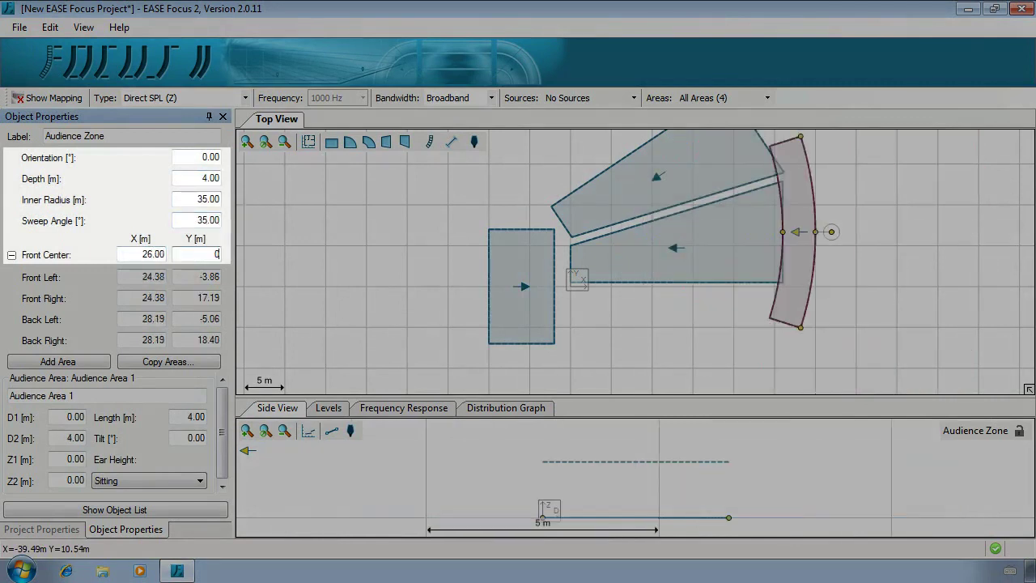
key("Tab")
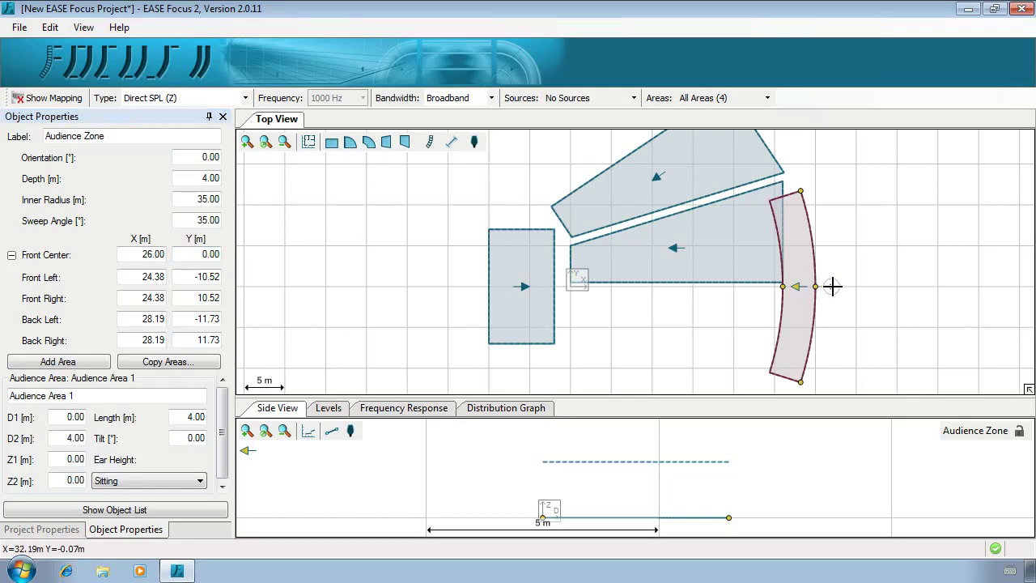
- Try rotating the annular sector to 17.5° and moving its front left corner to X 26 m and Y 1.67 m, and undo both changes
left_click_drag(833, 285, 833, 274)
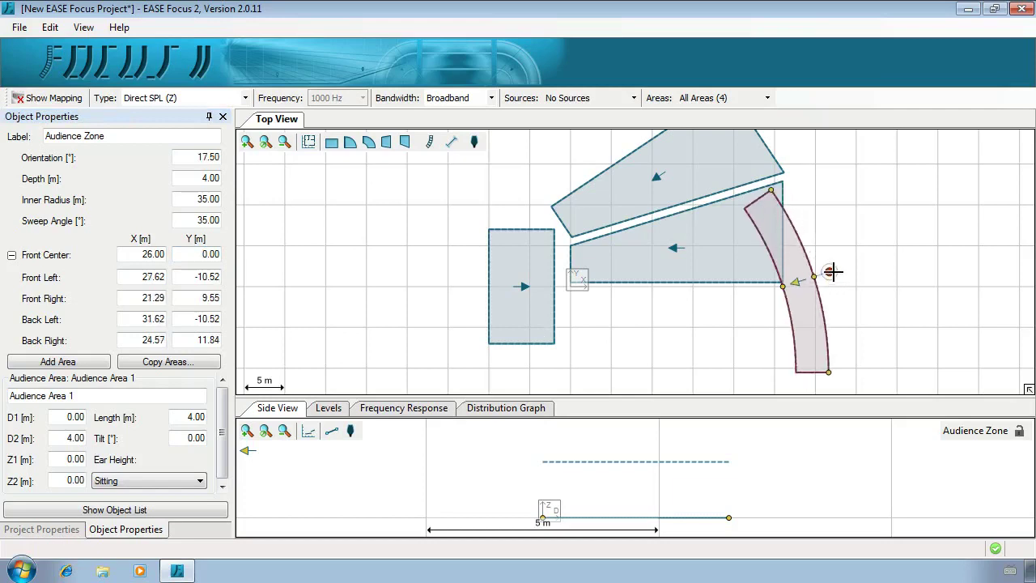
left_click_drag(806, 298, 799, 221)
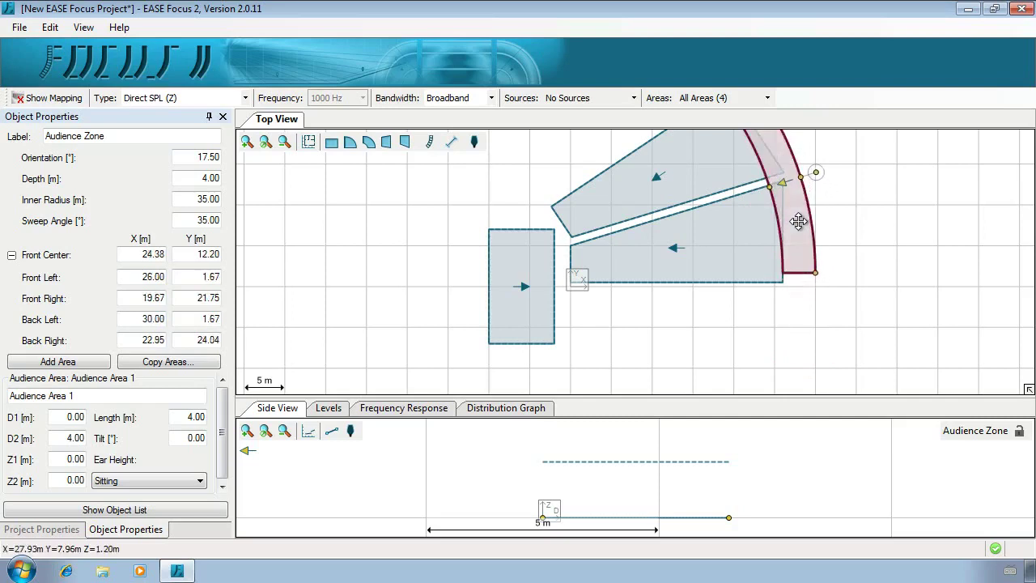
key("ctrl+z")
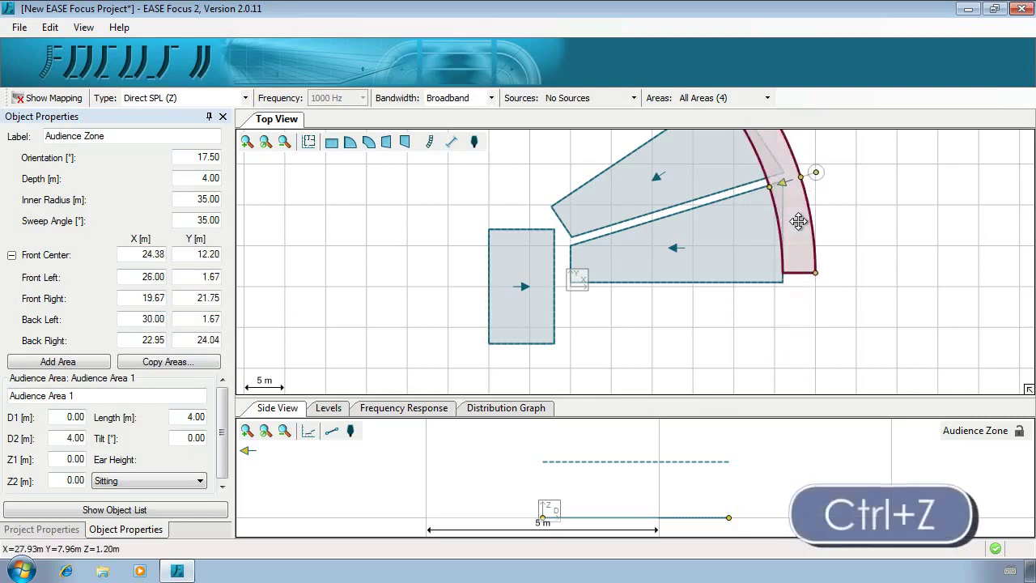
key("ctrl+z")
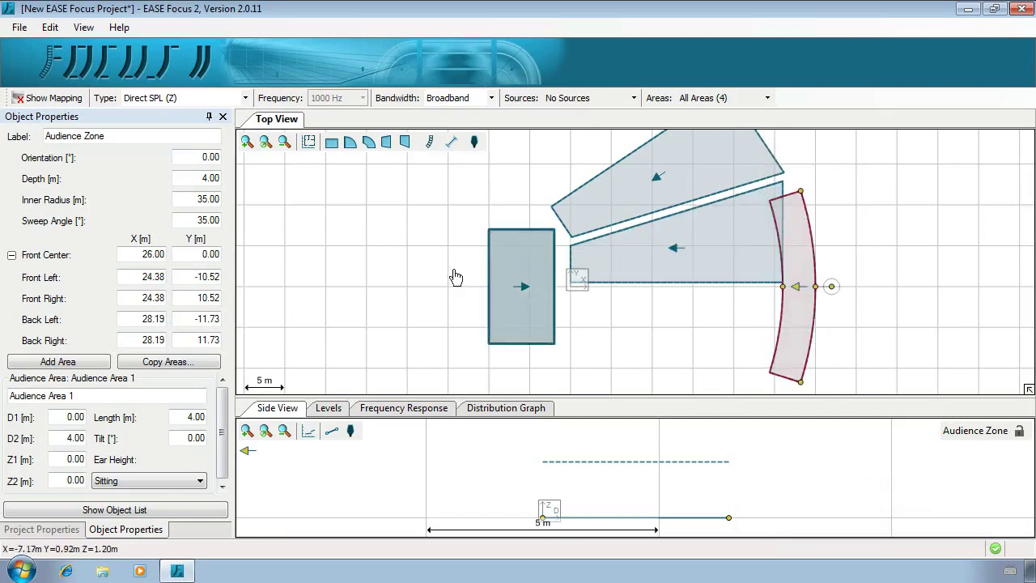
- Rotate the annular sector zone about its arc center to an orientation of 20°
left_click(196, 157)
type("20")
key("Return")
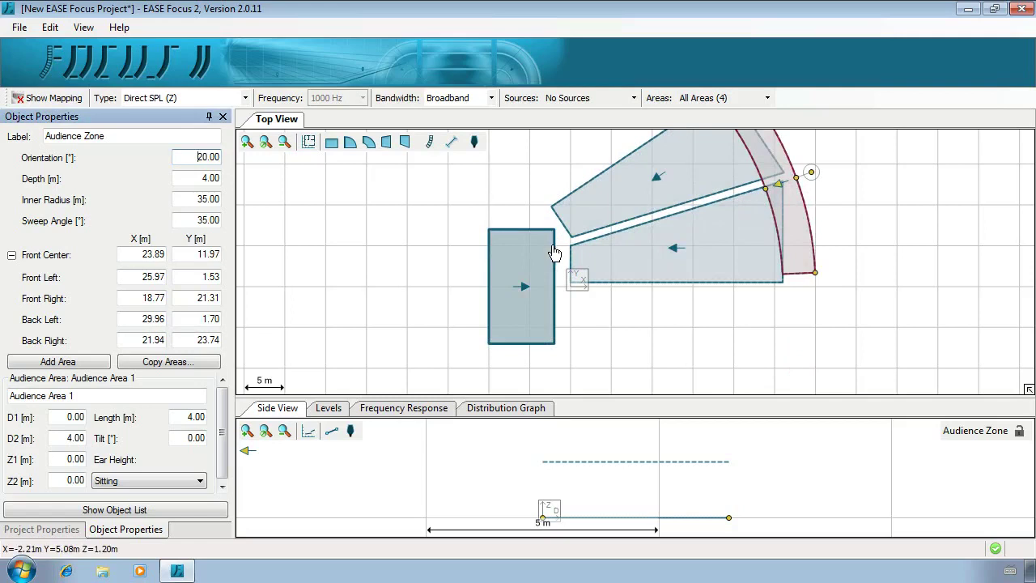
mouse_move(810, 171)
left_mouse_down()
mouse_move(807, 201)
mouse_move(812, 174)
left_mouse_up()
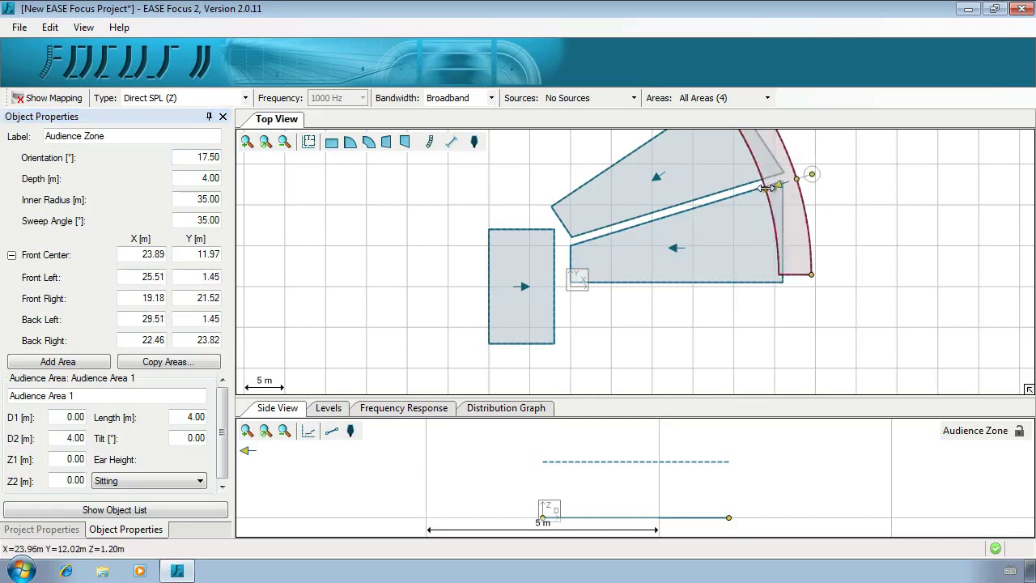
key("ctrl+z")
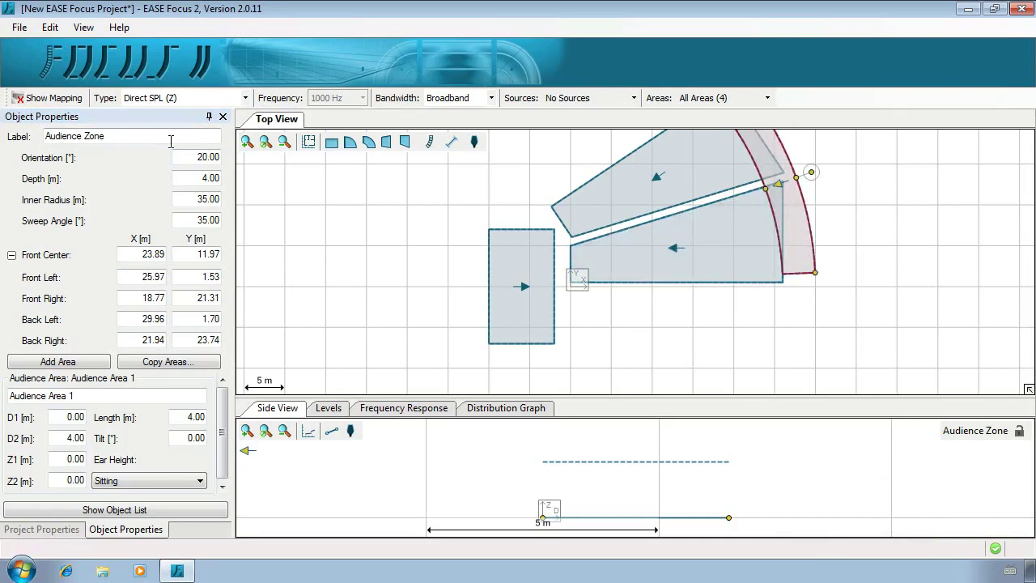
- Rename the annular sector zone as Left Balcony
left_click(81, 136)
type("Left Balcony")
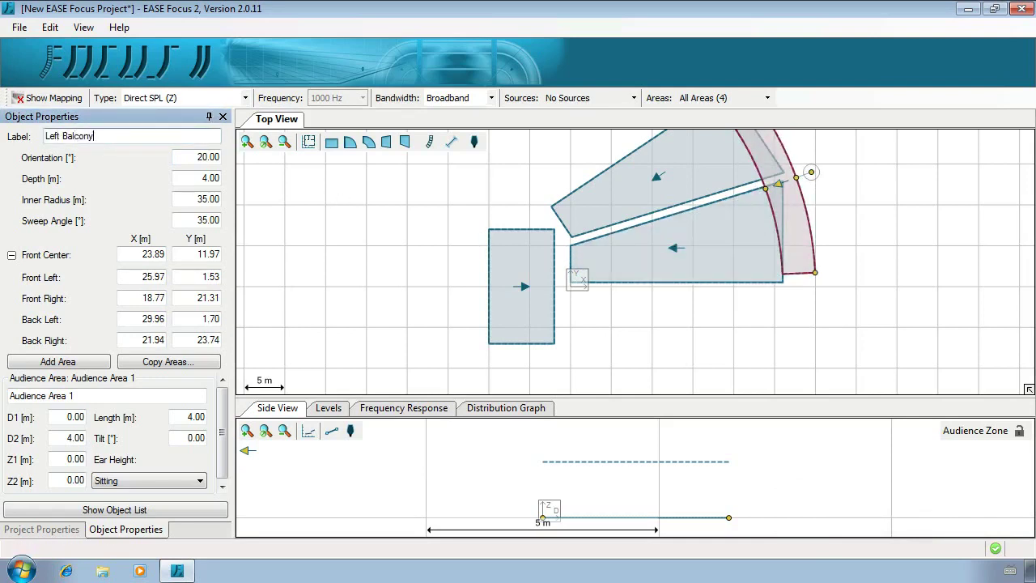
key("Return")
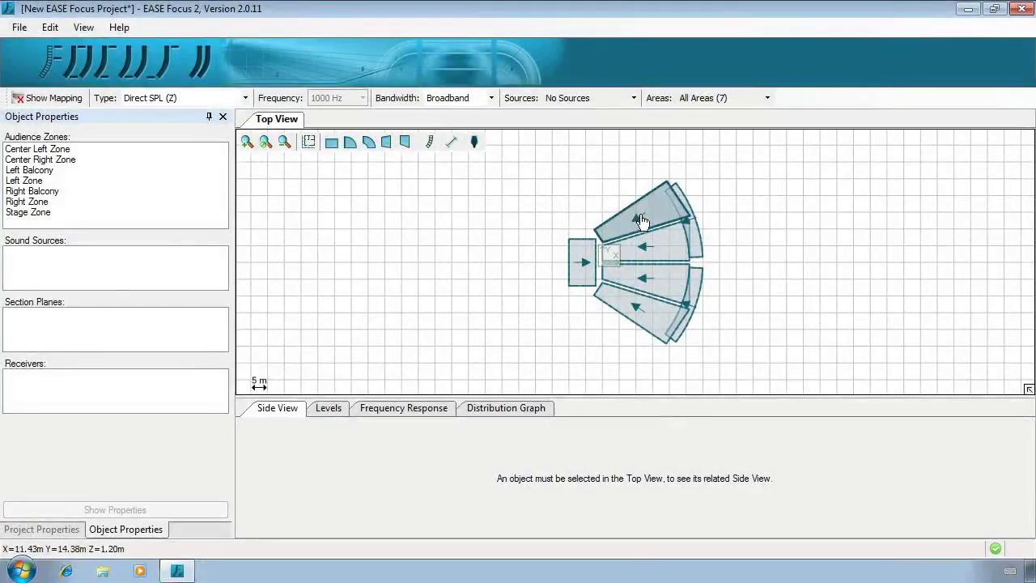
- Shorten and tilt the Left Zone's audience area to end at about 8.9 m, and draw a second sloped area from about 10.9 to 26 m
left_click(640, 213)
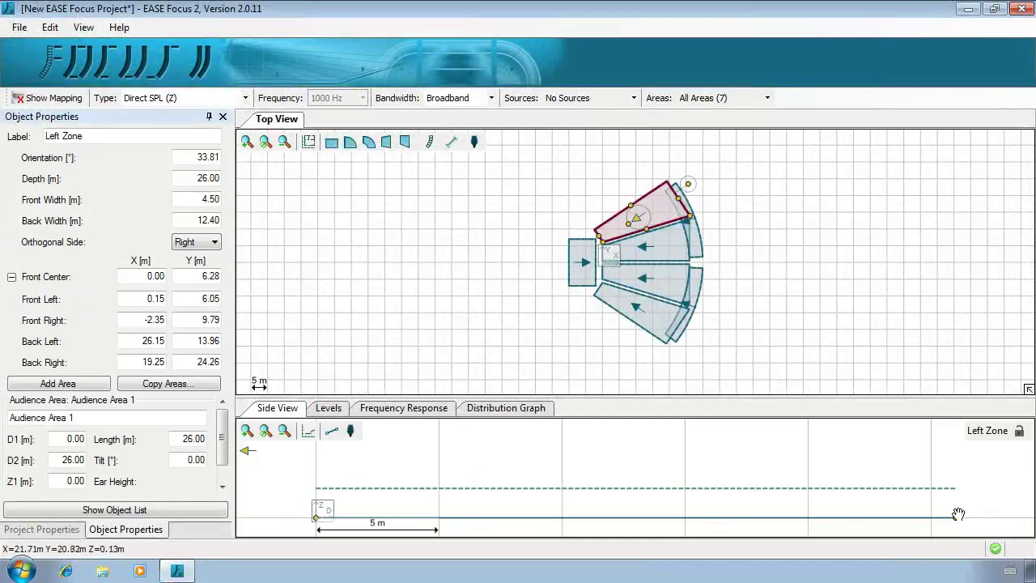
left_click_drag(958, 514, 535, 507)
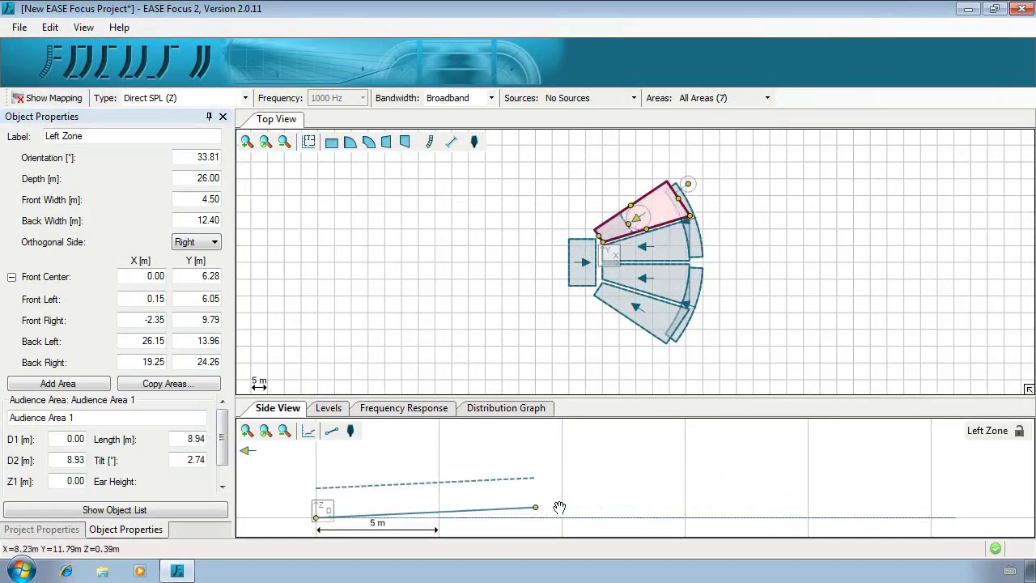
left_click(332, 434)
left_click_drag(611, 498, 977, 472)
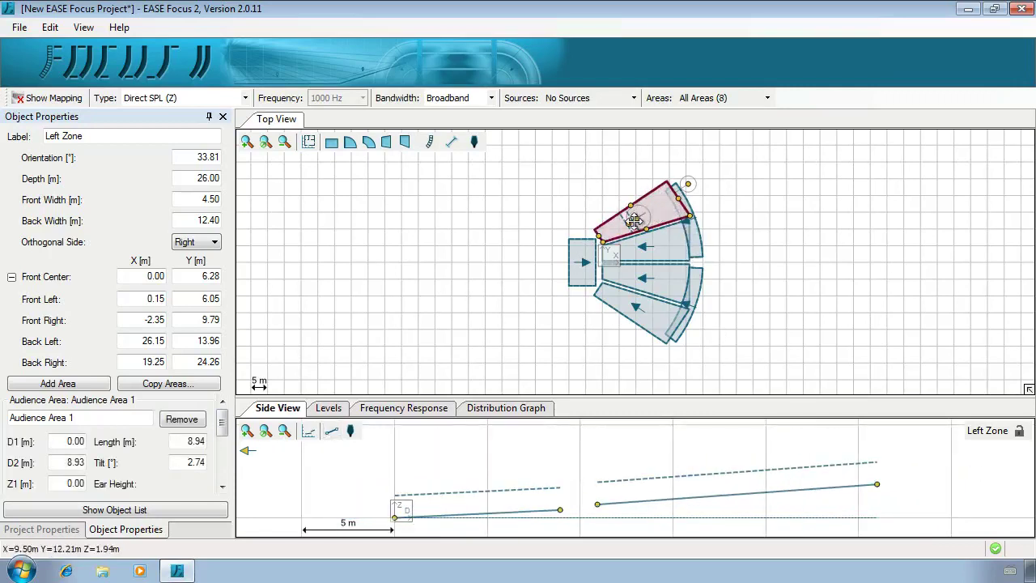
mouse_move(221, 433)
left_mouse_down()
mouse_move(220, 471)
mouse_move(226, 421)
left_mouse_up()
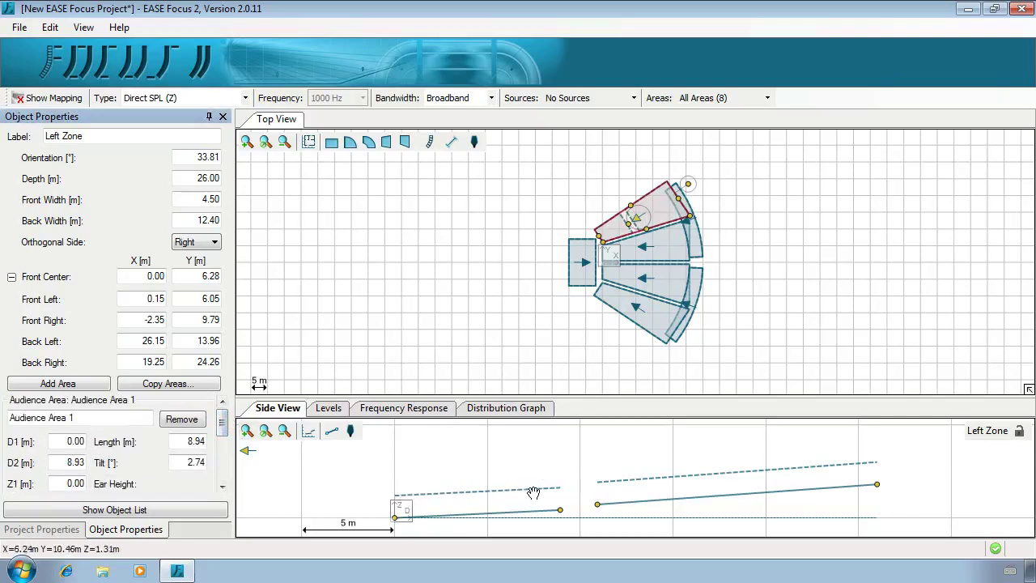
scroll(220, 433, "down", 2)
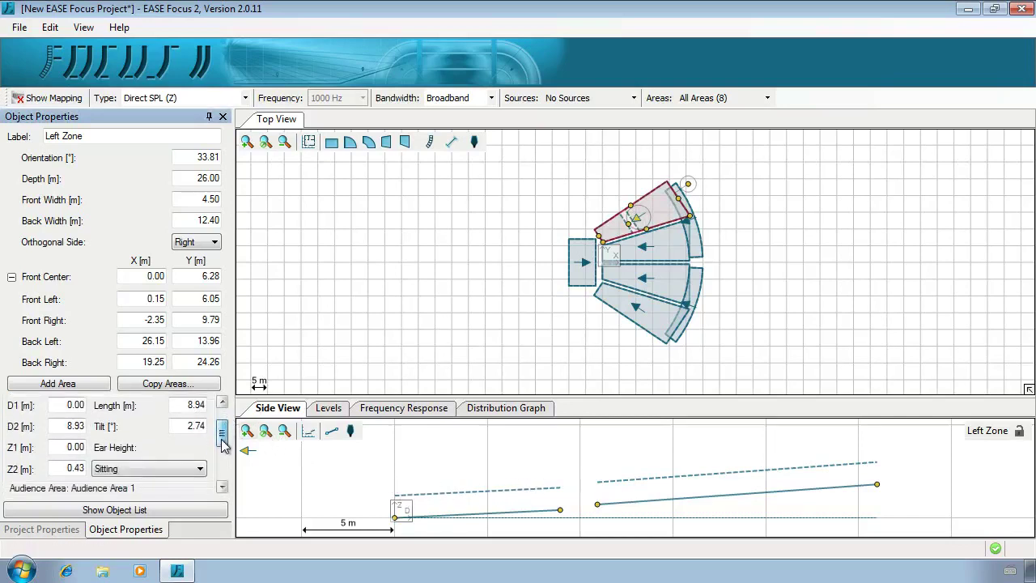
left_click(197, 456)
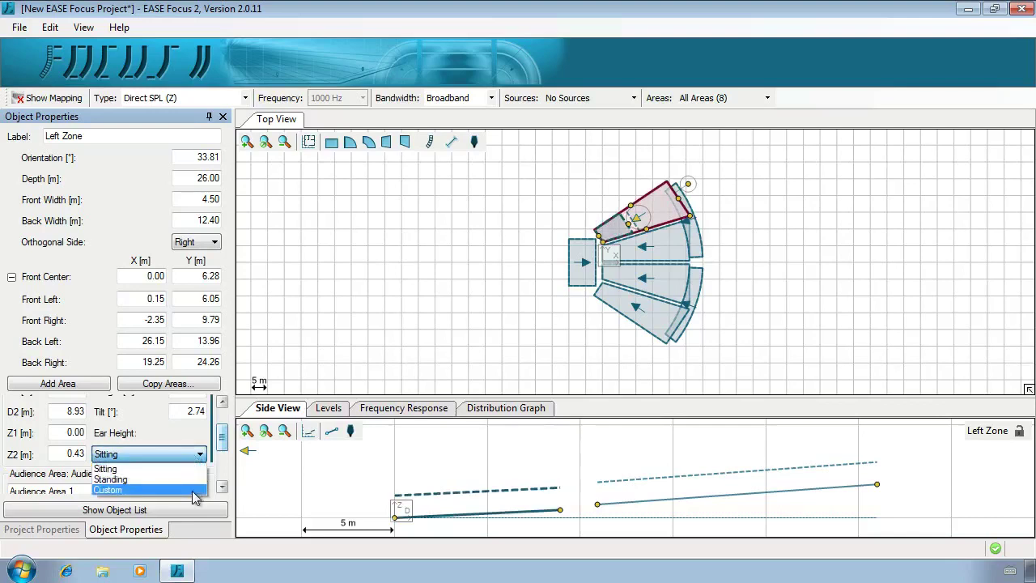
left_click(198, 469)
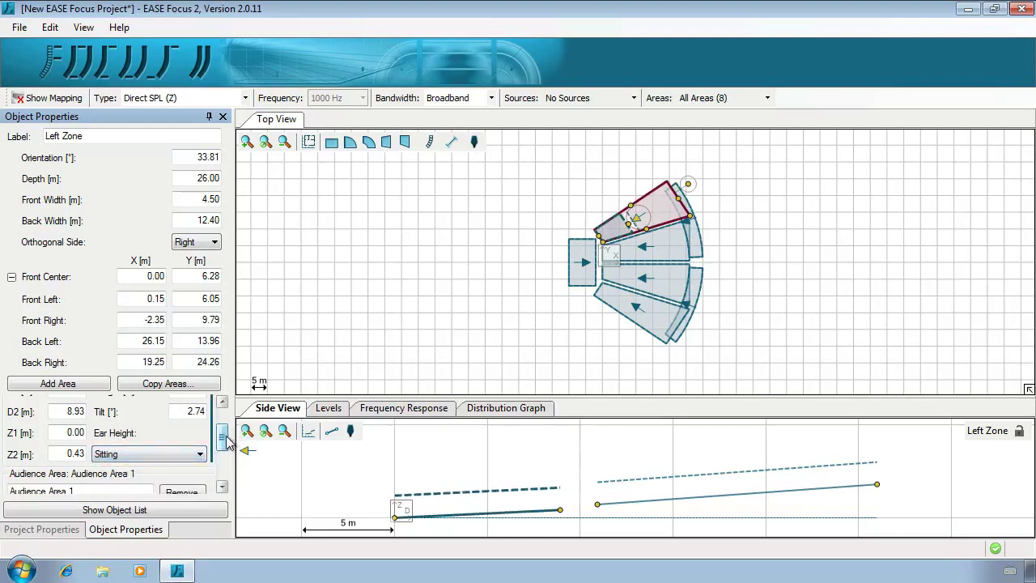
- Rename the Left Zone's first audience area as Front Area
scroll(227, 441, "up", 2)
left_click(73, 418)
key("ctrl+a")
type("Front")
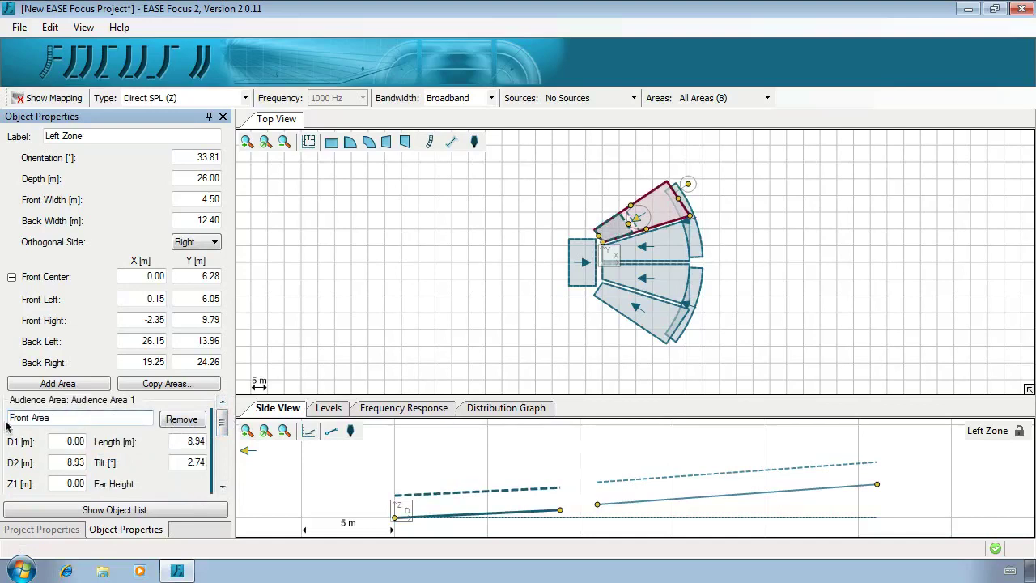
- Rename the Left Zone's second audience area as Back Area
key("Tab")
key("Tab")
key("Tab")
key("Tab")
key("Tab")
key("Tab")
key("Tab")
key("Tab")
key("Tab")
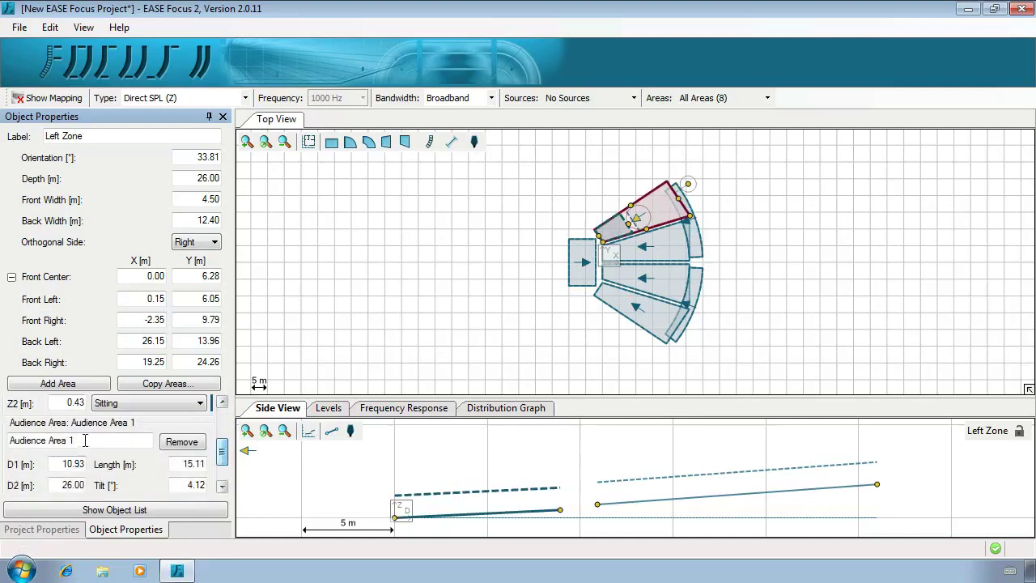
type("Back Area")
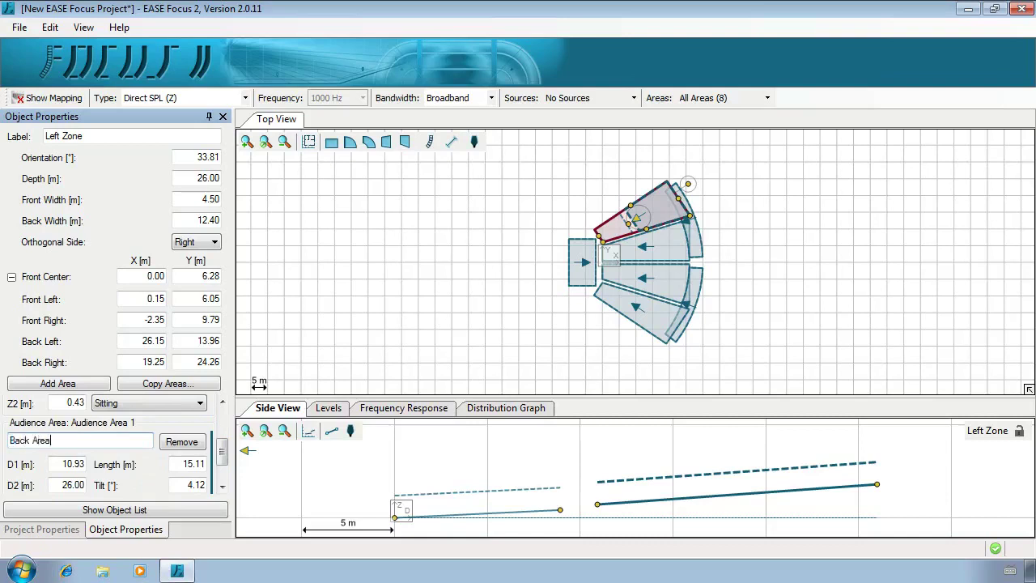
key("Return")
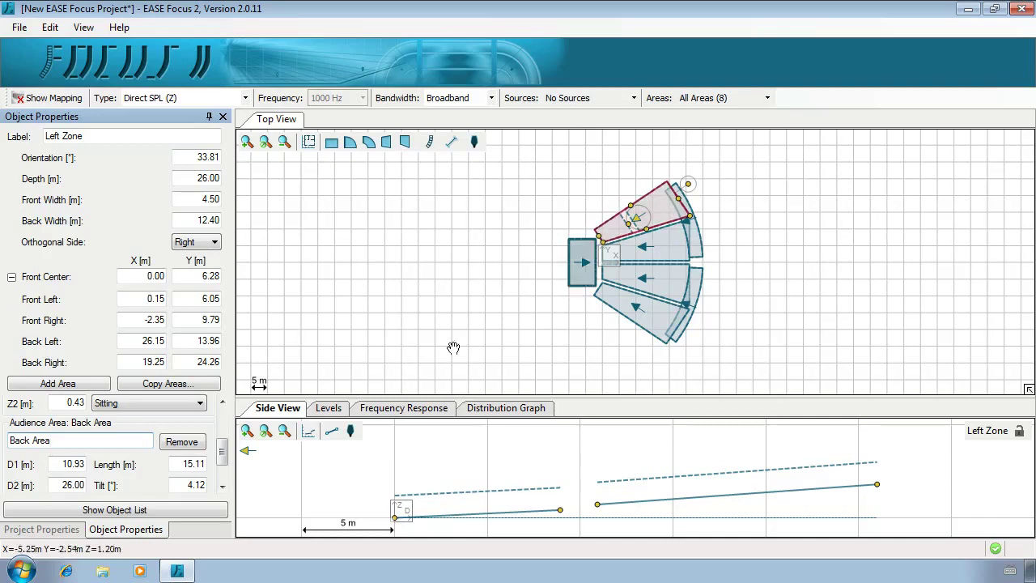
- Set the end distance D2 of the Left Zone's Front Area to 13 m
left_click(222, 402)
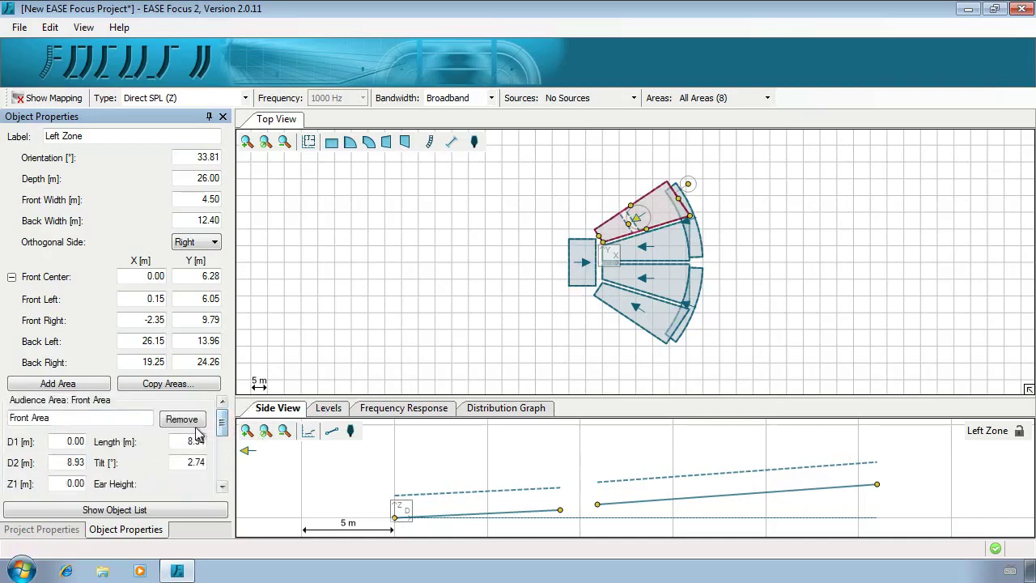
left_click(69, 441)
double_click(75, 462)
type("13")
- Set the start distance D1 of the Left Zone's Back Area to 15 m
left_click_drag(221, 431, 223, 464)
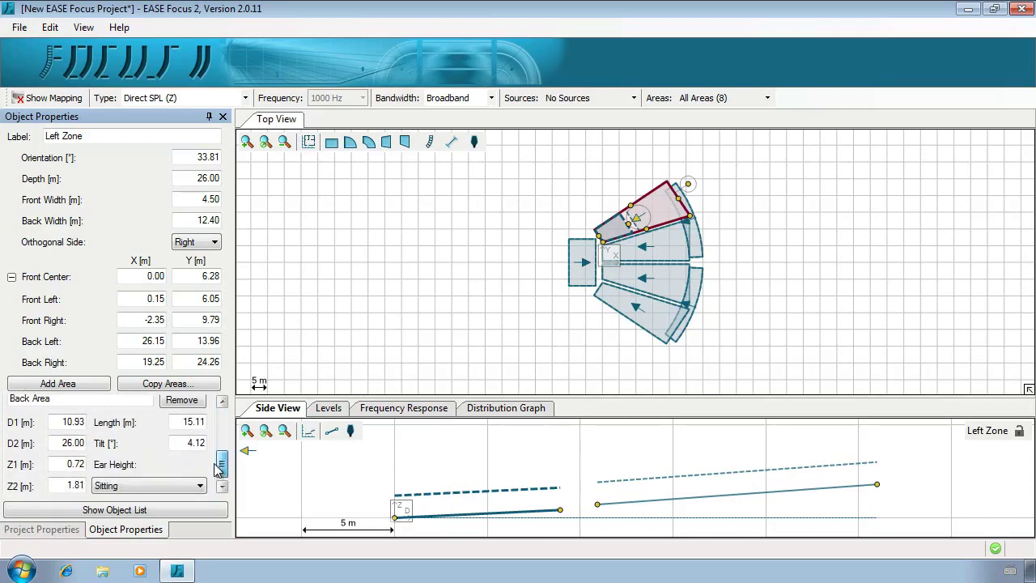
double_click(57, 422)
type("1")
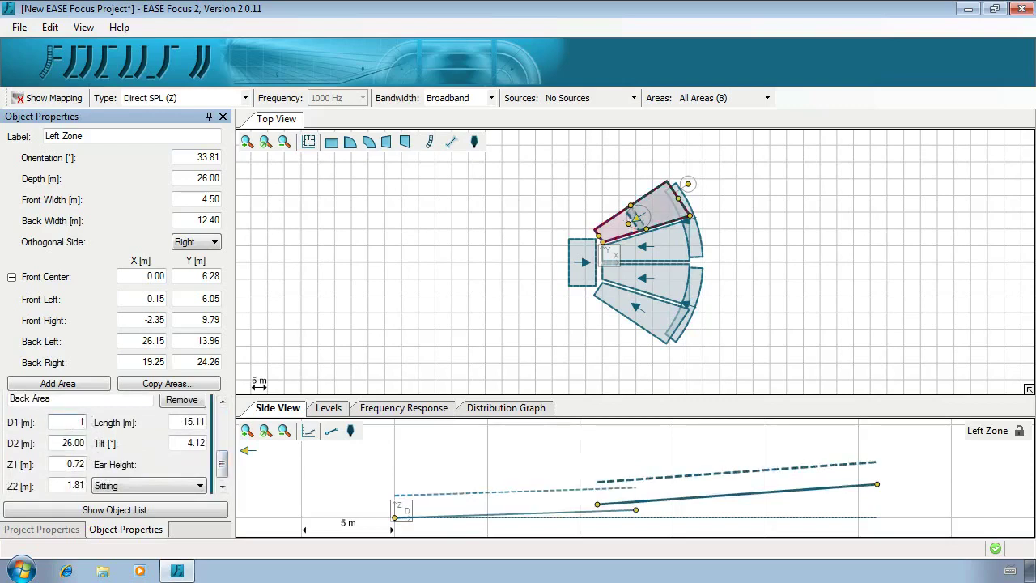
type("5")
key("Tab")
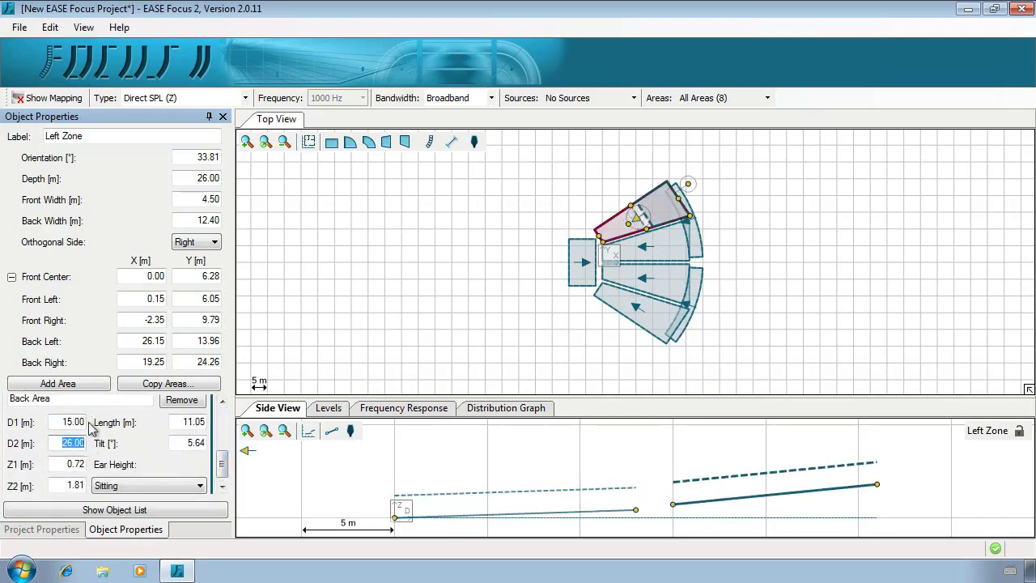
- Set the Left Zone's Back Area to a start height Z1 of 2.29 m and a tilt of 10°
key("Tab")
type("2")
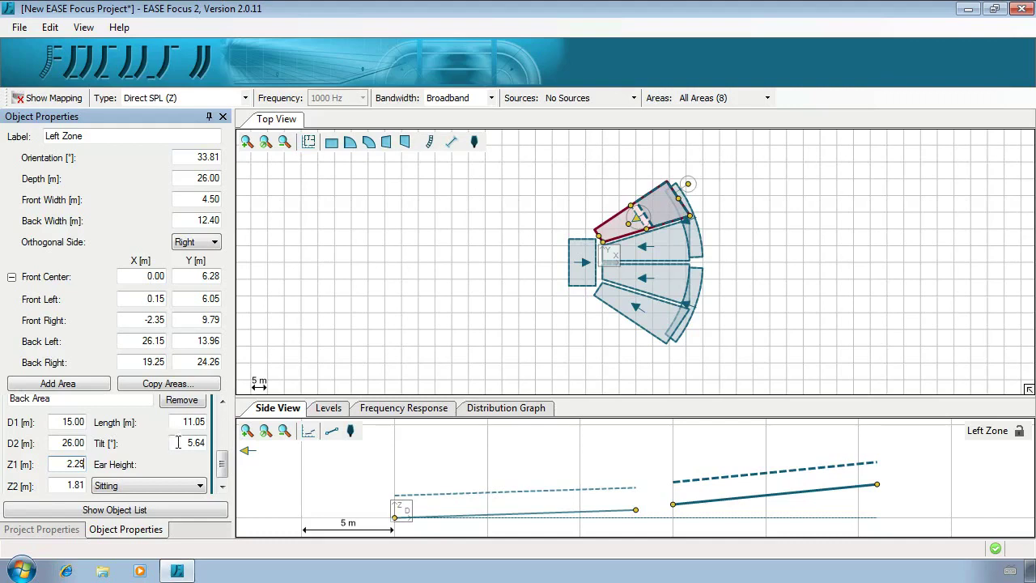
left_click_drag(179, 443, 236, 447)
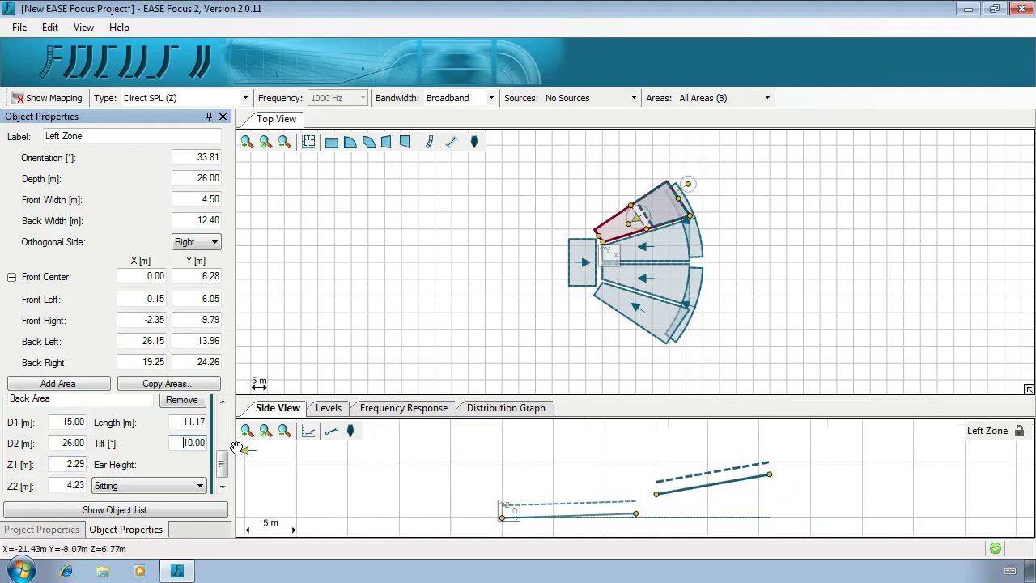
- Set the tilt of the Left Zone's Front Area to 10°
scroll(224, 438, "up", 3)
scroll(224, 439, "up", 3)
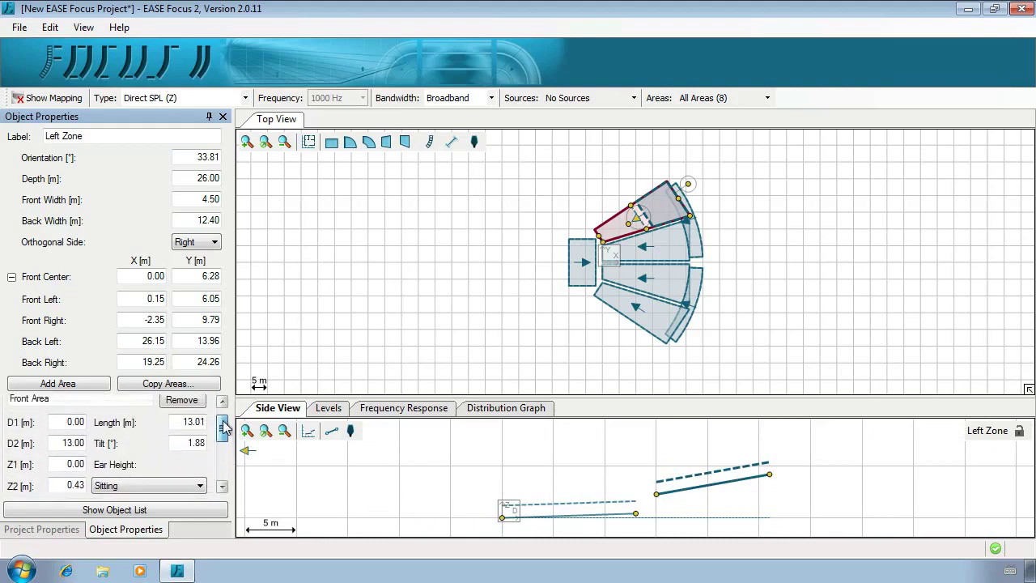
double_click(194, 454)
type("10")
key("Return")
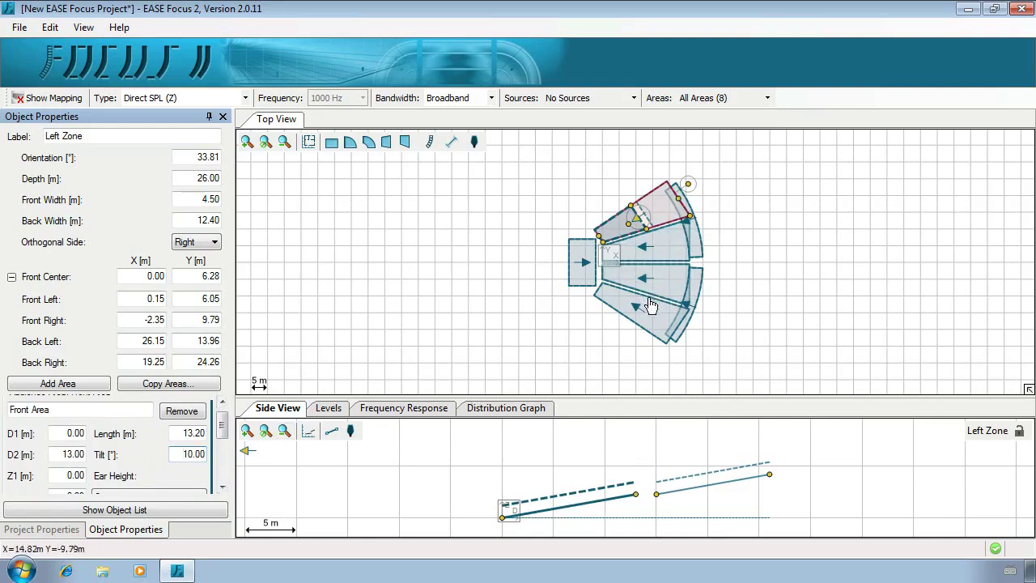
- Copy the Left Zone's audience areas and paste them onto the Center Left Zone
right_click(658, 212)
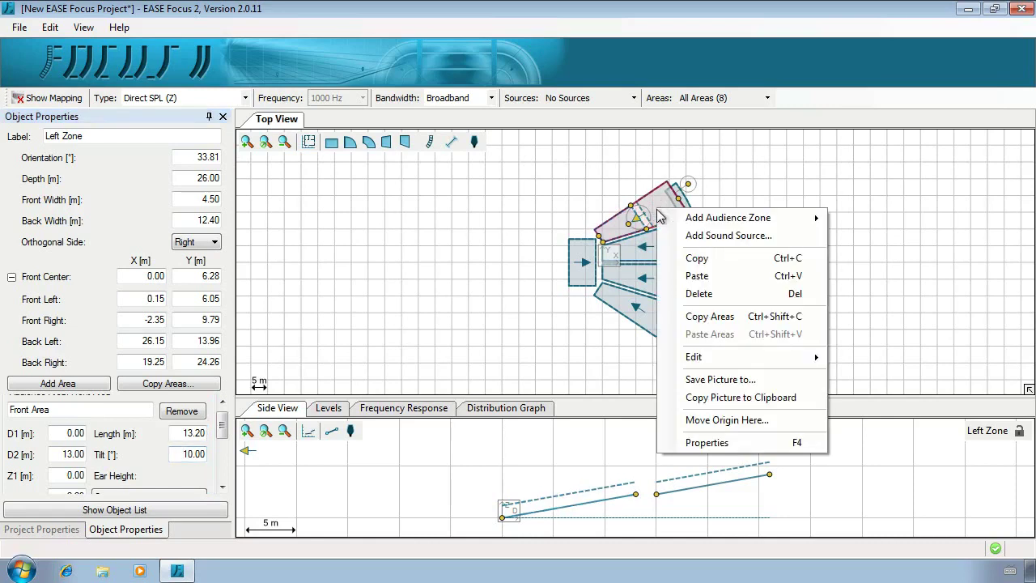
left_click(732, 321)
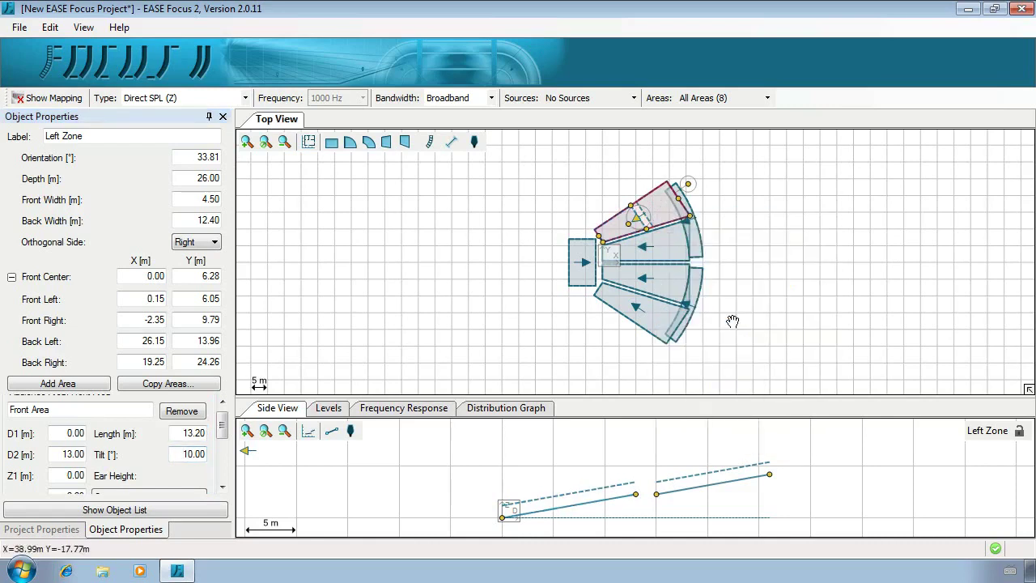
left_click(671, 256)
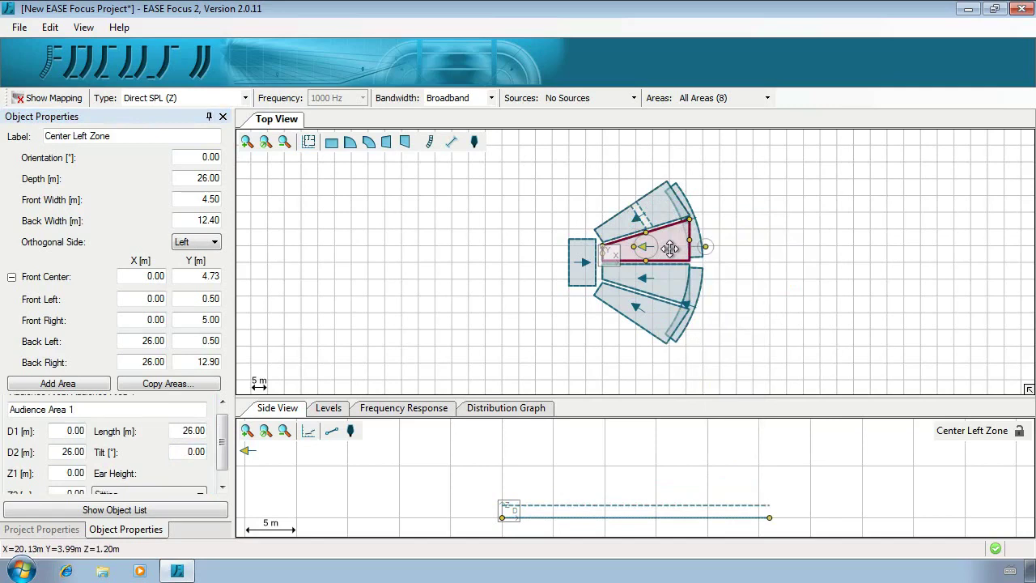
right_click(671, 256)
left_click(777, 375)
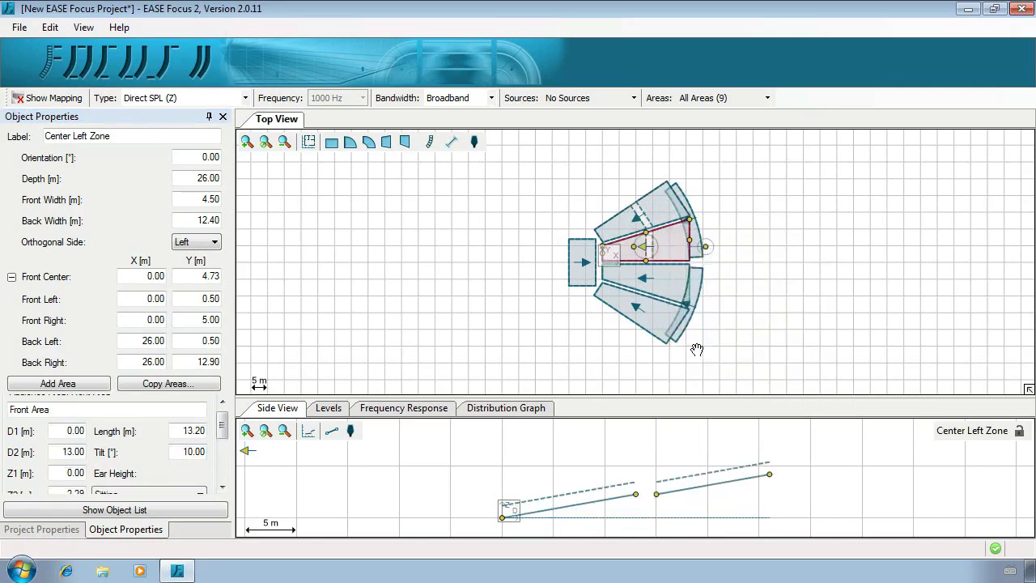
- Paste the copied audience areas onto the Center Right Zone and the Right Zone
left_click(659, 289)
right_click(660, 289)
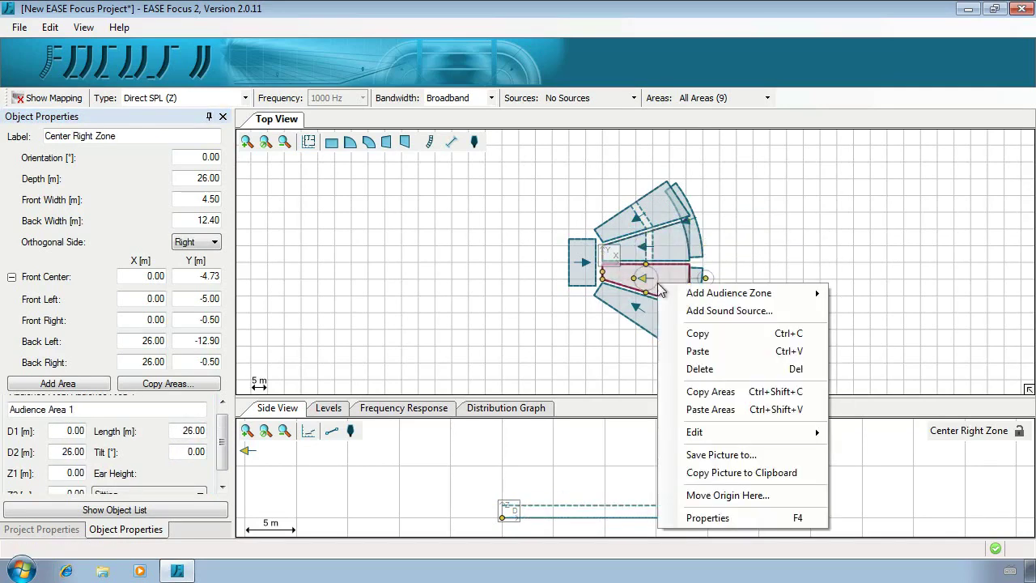
left_click(728, 409)
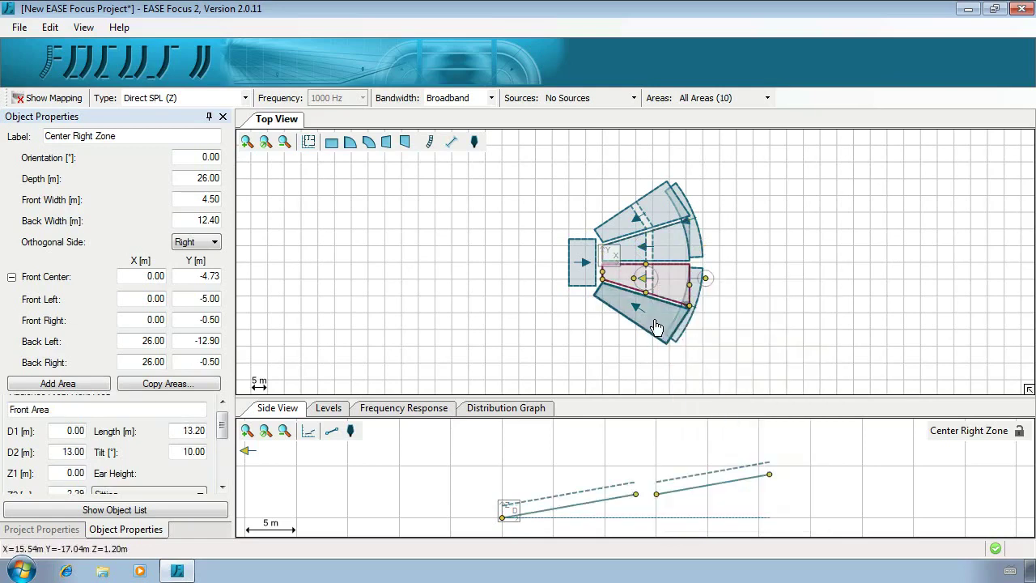
left_click(655, 326)
right_click(668, 328)
left_click(701, 431)
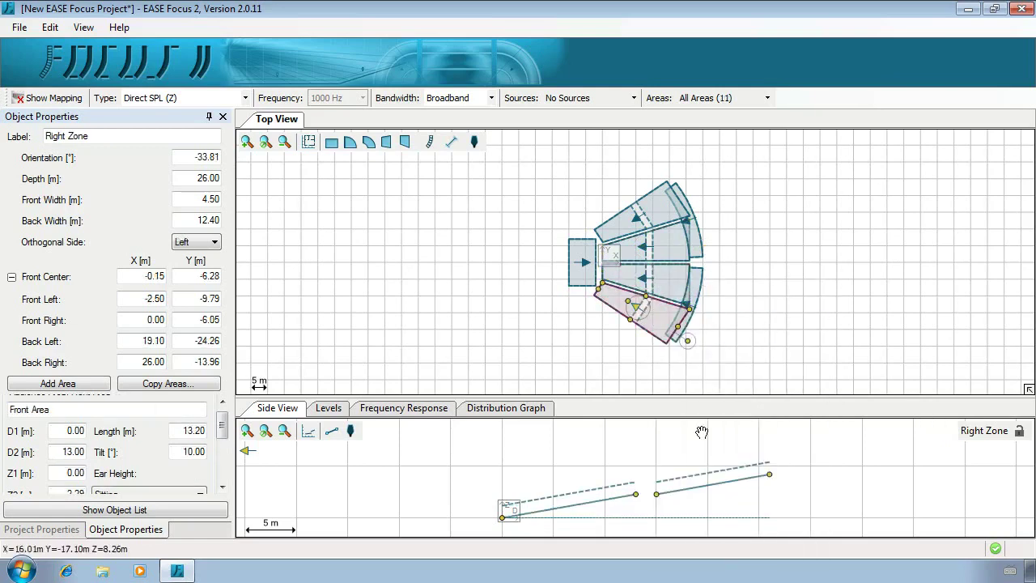
- Undo the three audience area pastes on the center and right zones
key("ctrl+z")
key("ctrl+z")
key("ctrl+z")
- Use Copy Areas to transfer the Left Zone's audience areas to the Center Left, Center Right and Right Zones together
left_click(655, 219)
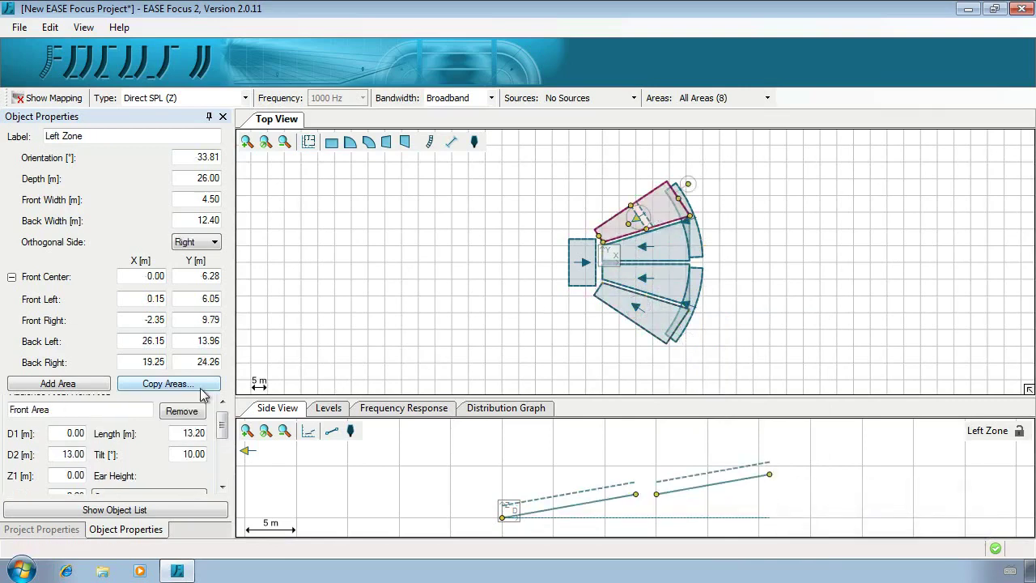
left_click(169, 384)
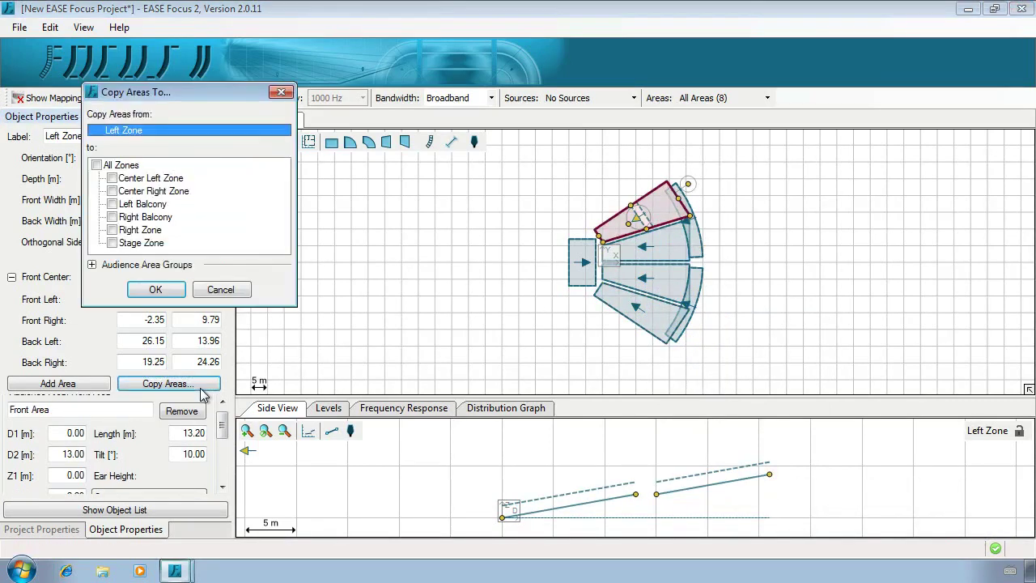
left_click(162, 206)
left_click(159, 218)
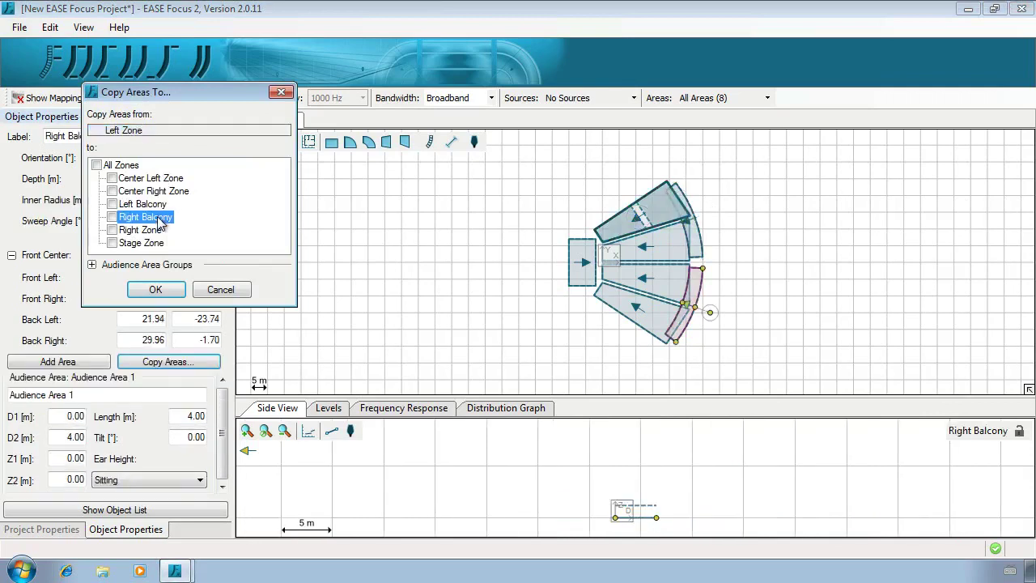
left_click(159, 179)
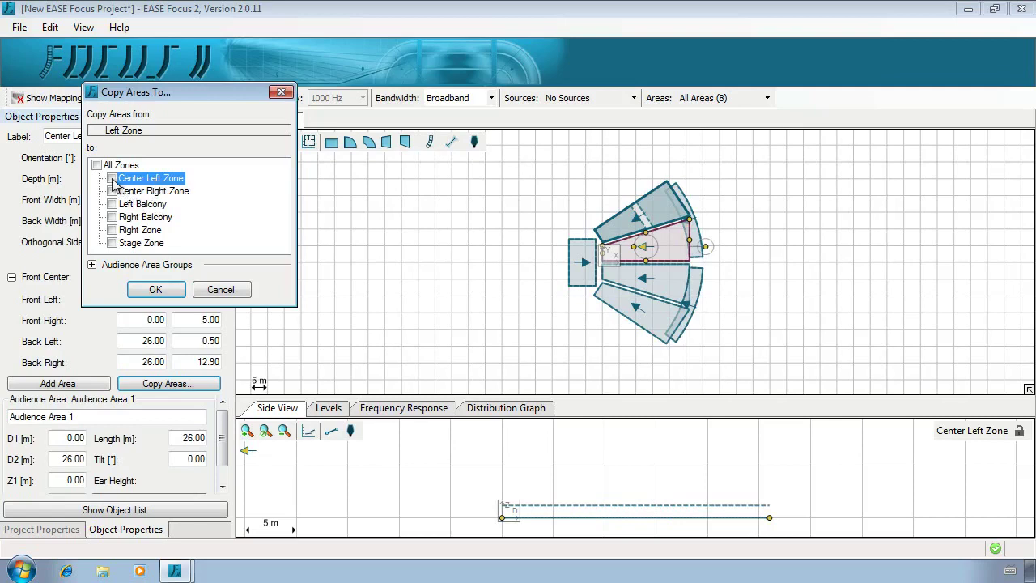
left_click(112, 178)
left_click(113, 230)
left_click(154, 291)
- Raise the Left Balcony's audience area to a front height of 4 m and a rear height of about 4.17 m
left_click(694, 237)
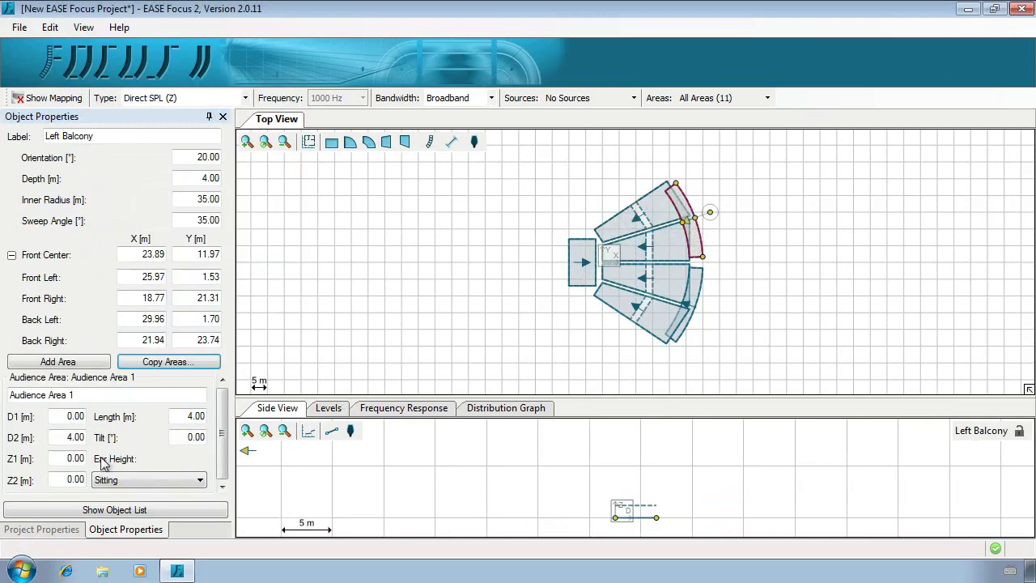
left_click_drag(63, 458, 81, 458)
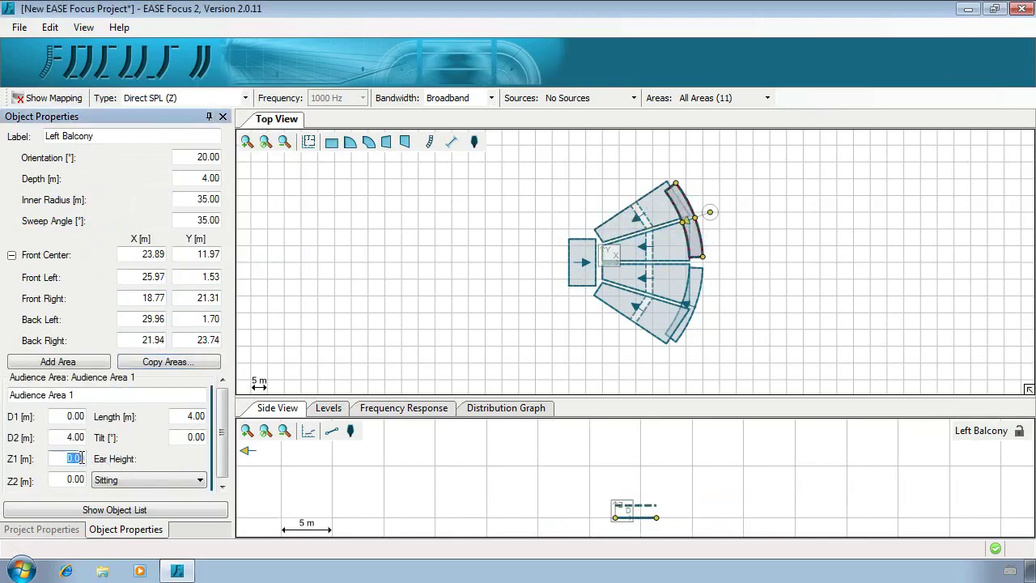
left_click_drag(176, 437, 205, 437)
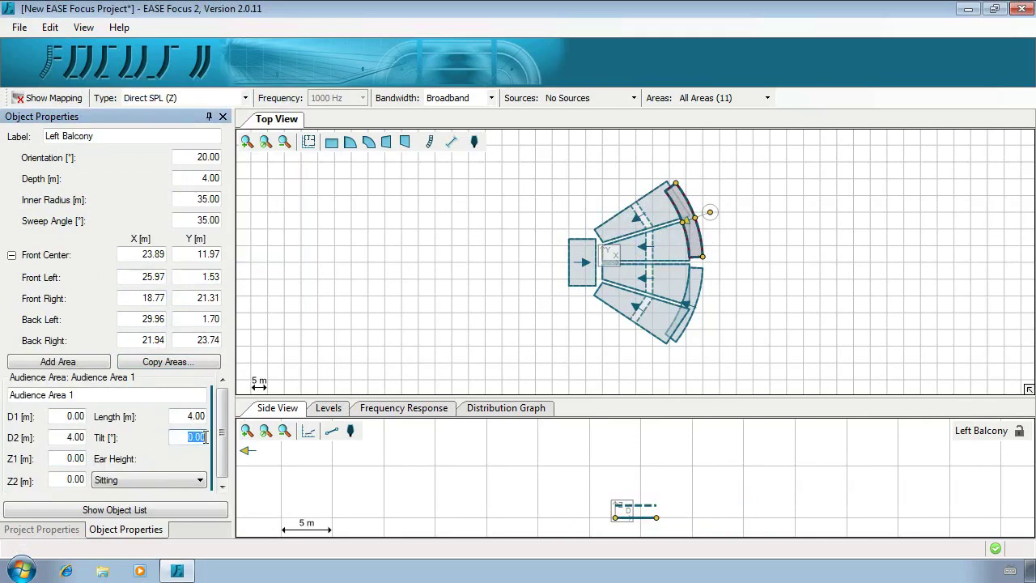
left_click_drag(63, 458, 81, 458)
type("7.5")
key("Return")
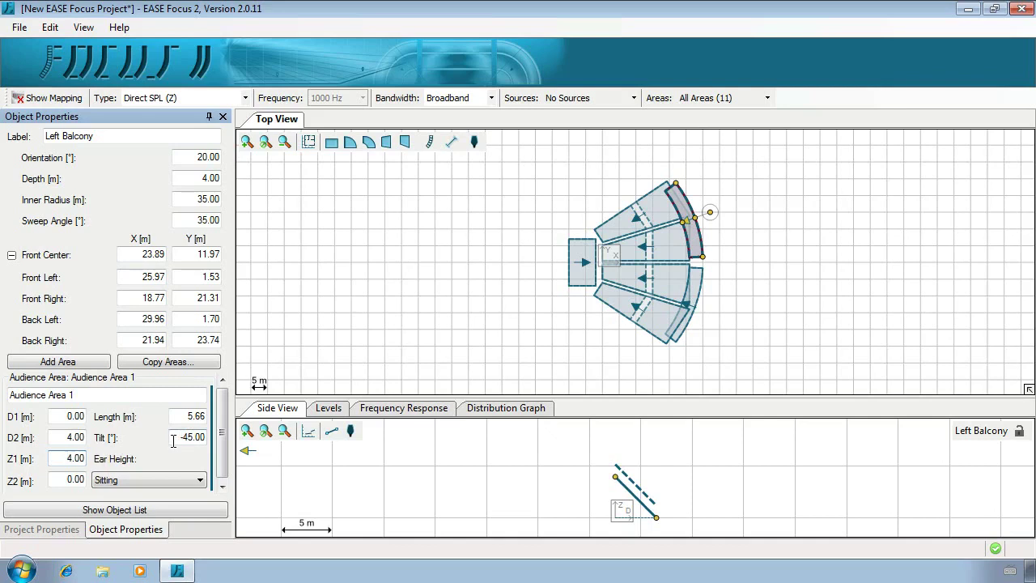
left_click_drag(657, 518, 656, 475)
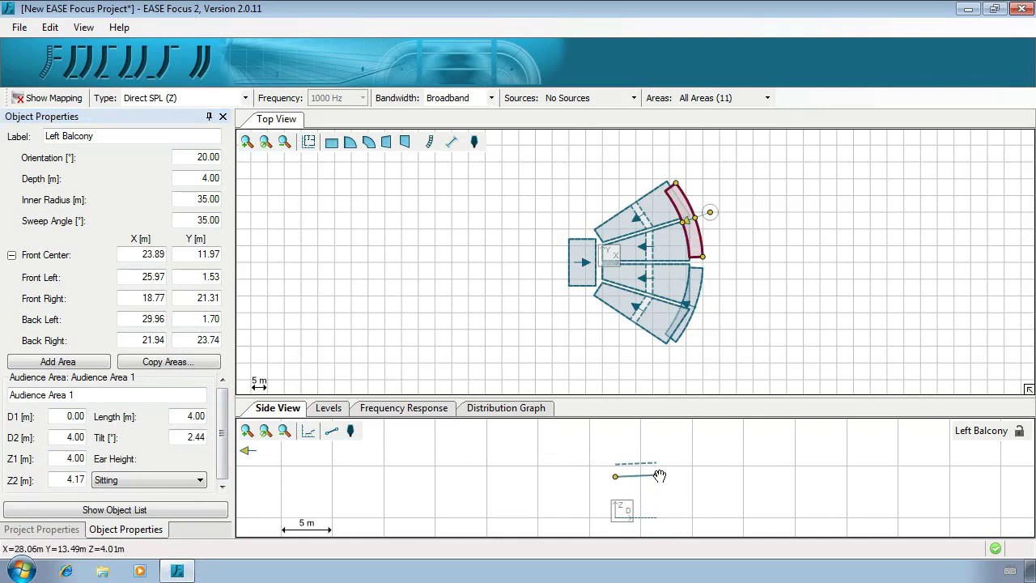
- Set the Left Balcony's audience area to a front height Z1 of 7.5 m and a tilt of 15°
double_click(65, 458)
type("7")
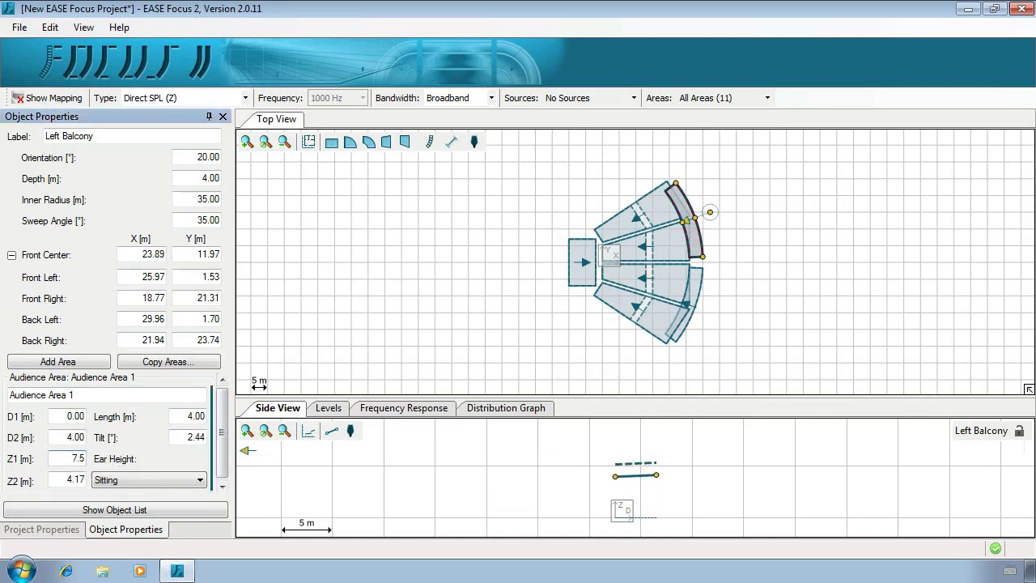
type(".5")
key("Return")
left_click_drag(172, 437, 212, 438)
type("1")
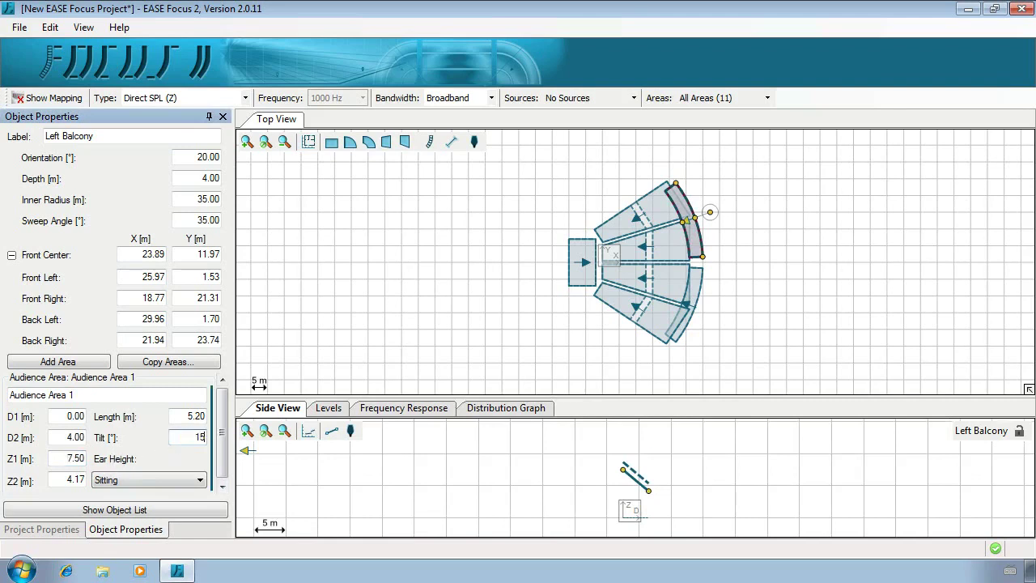
type("5")
key("Return")
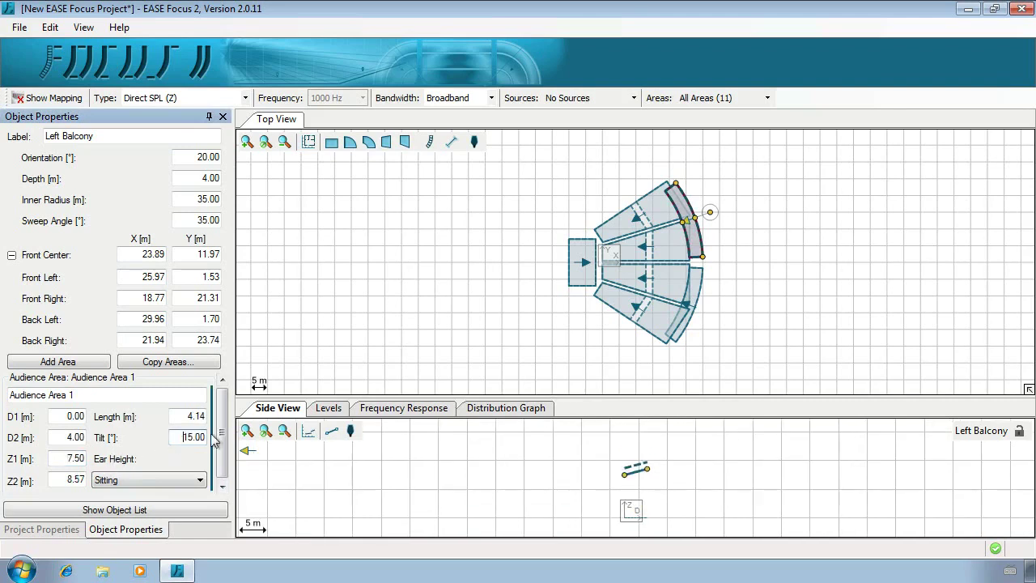
- Use Copy Areas to transfer the Left Balcony's audience area to the Right Balcony
left_click(183, 364)
left_click(112, 216)
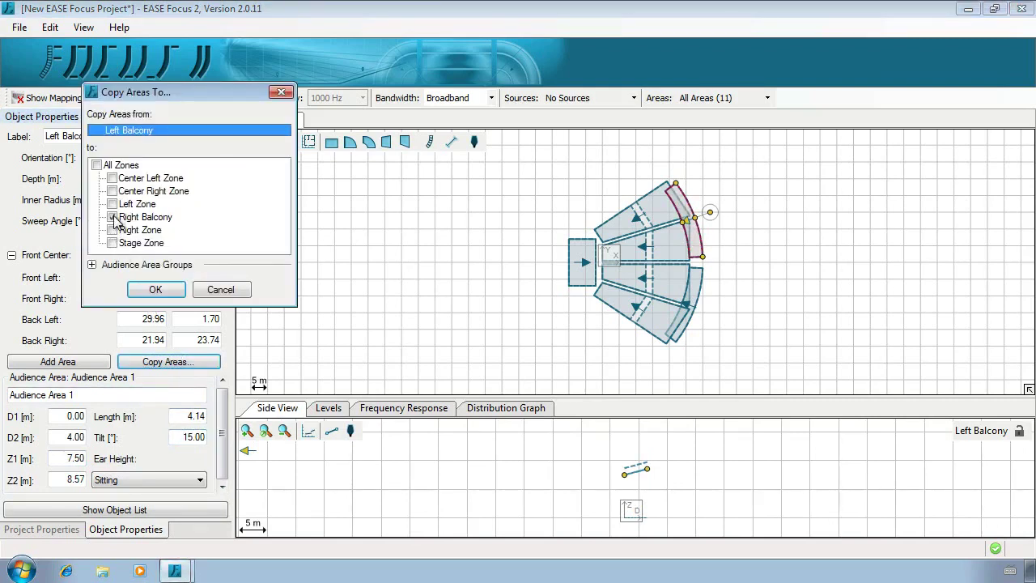
left_click(153, 291)
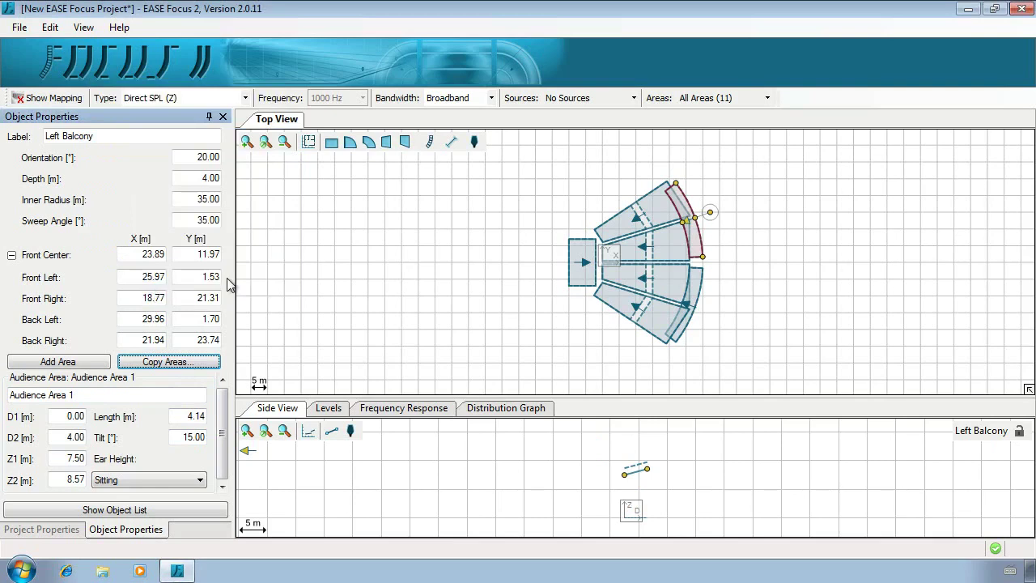
- Look through the system definitions available for a new sound source without adding one
left_click(431, 147)
left_click(448, 256)
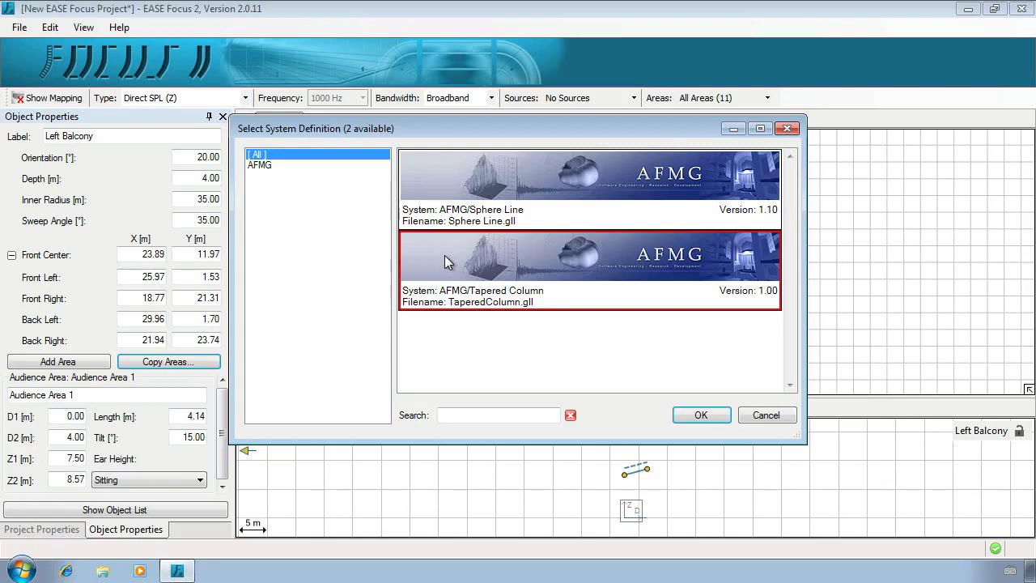
left_click(765, 415)
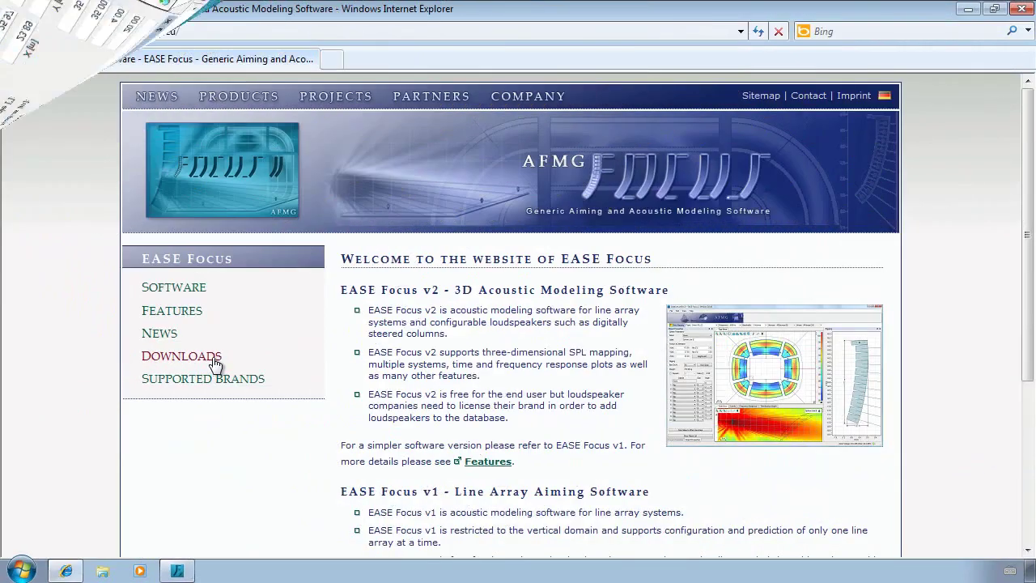
- Download the manufacturer data archive ease_focus_gll_database_2010-10-15.zip from the EASE Focus downloads page to the Desktop
left_click(212, 361)
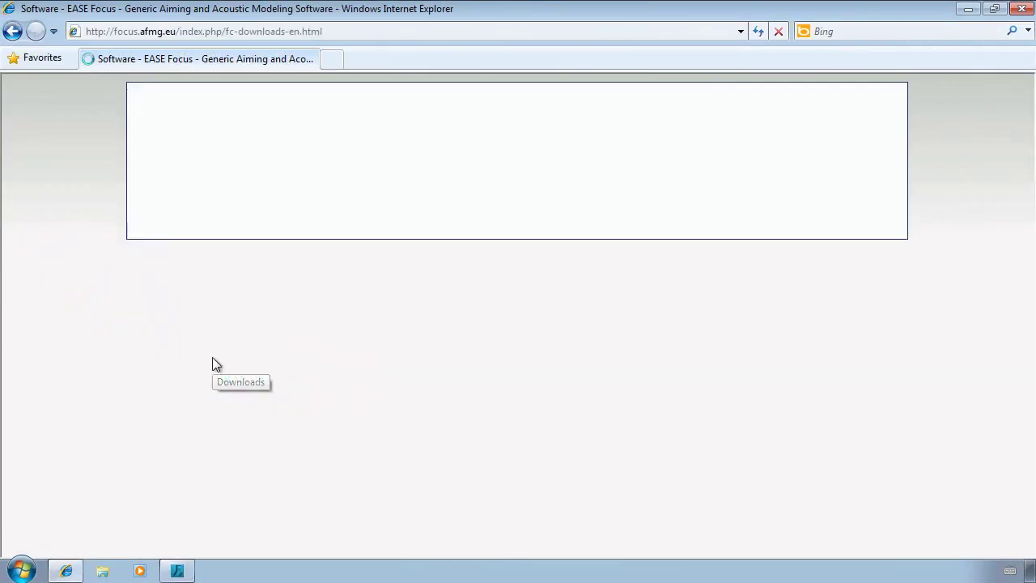
scroll(502, 368, "down", 3)
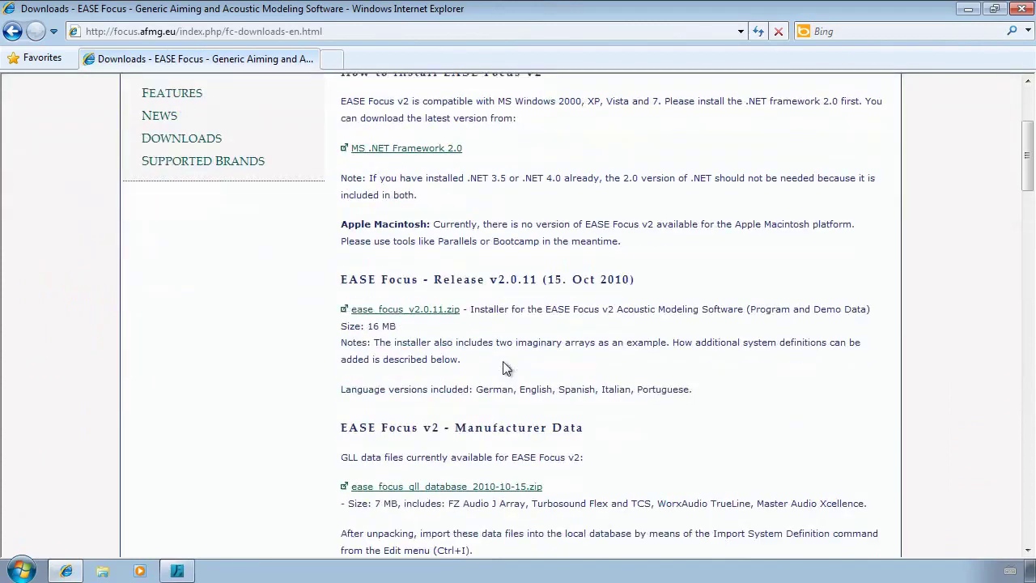
left_click(425, 486)
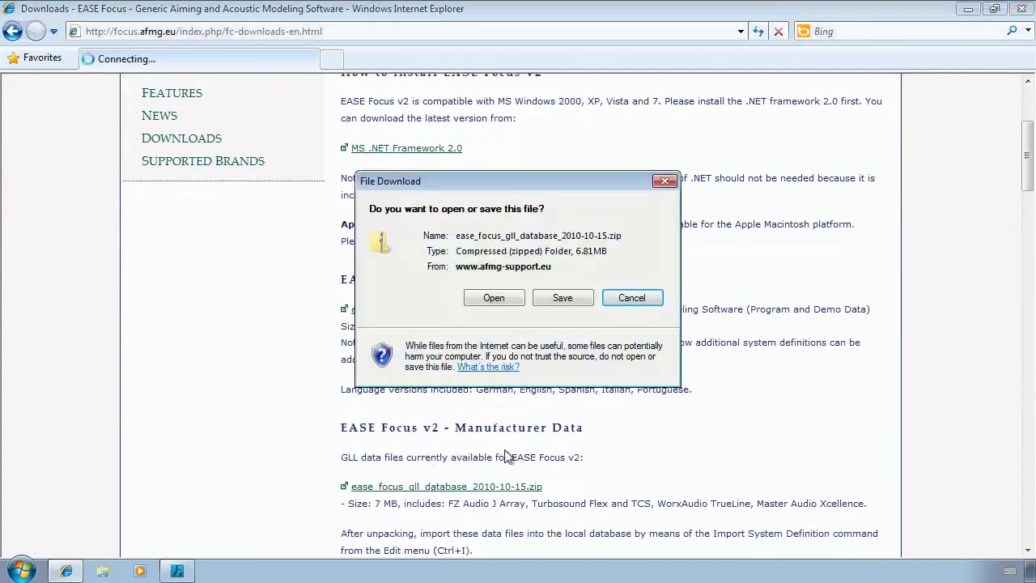
left_click(589, 298)
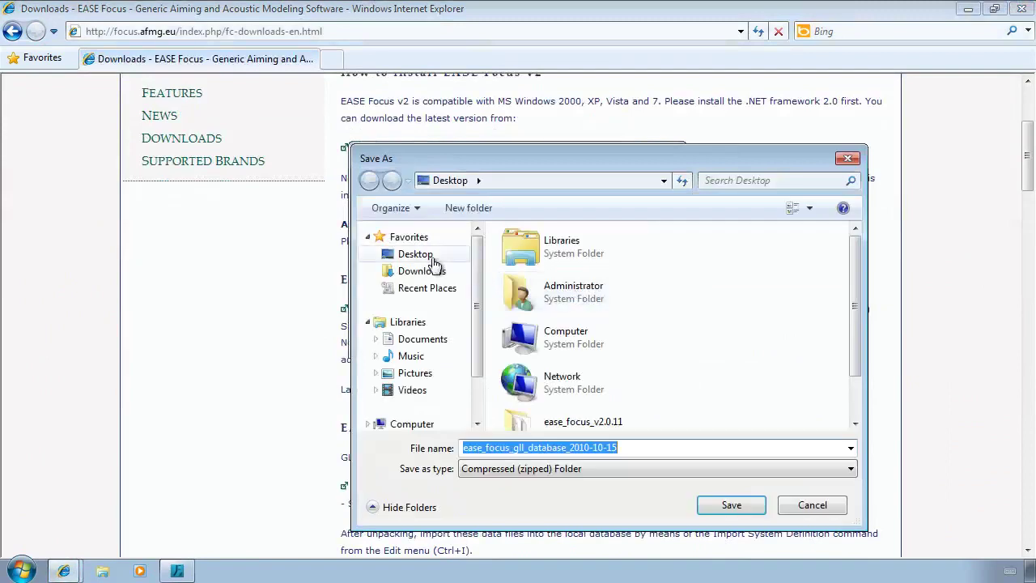
left_click(431, 258)
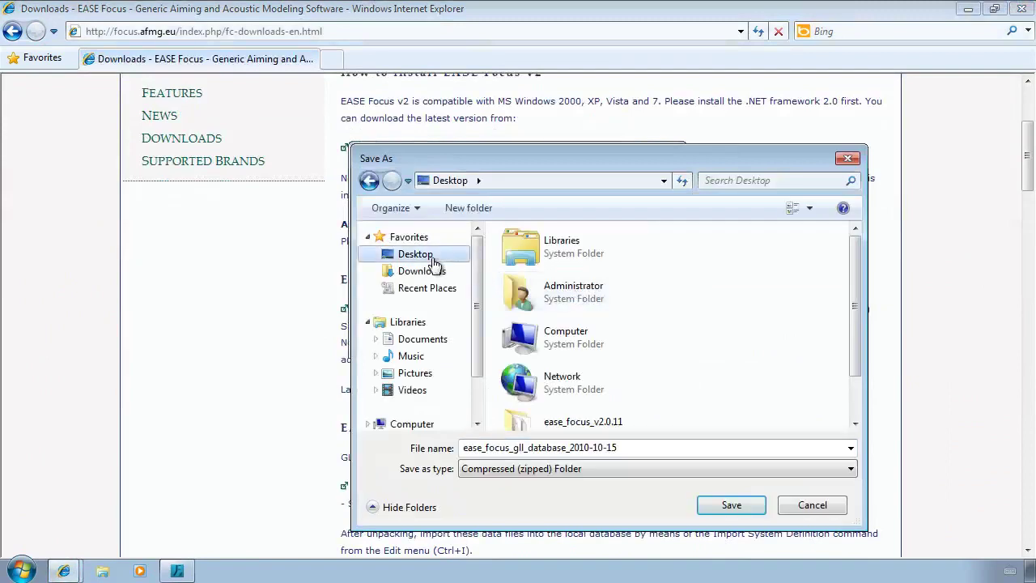
left_click(730, 505)
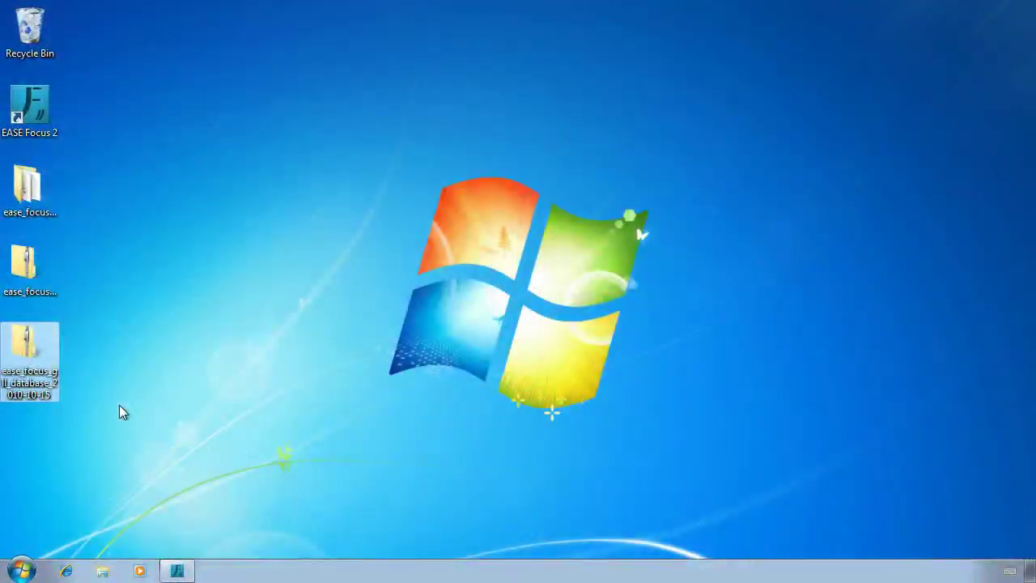
- Extract the ease_focus_gll_database_2010-10-15 archive into a folder of the same name on the Desktop
right_click(39, 352)
left_click(92, 129)
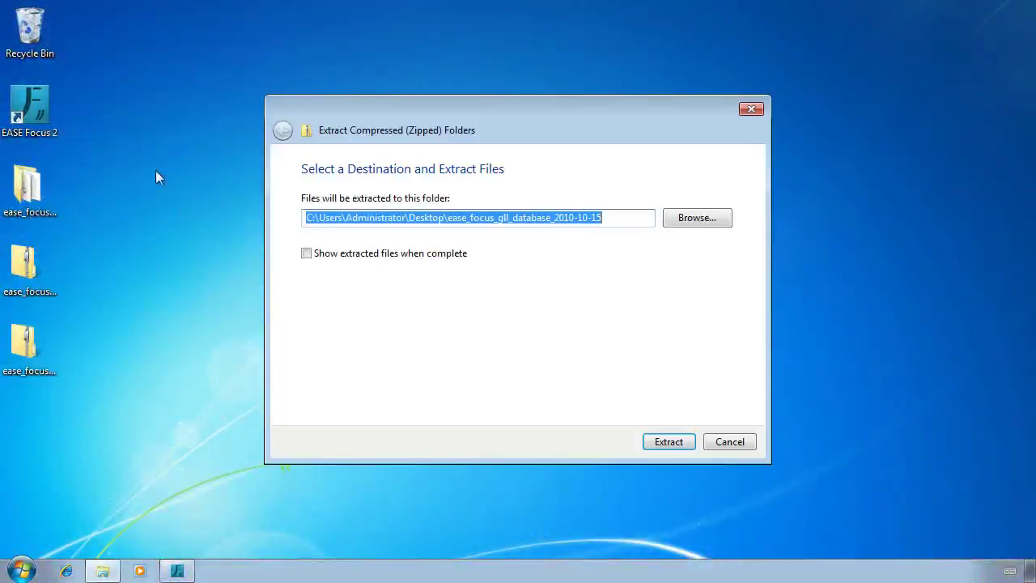
left_click(679, 444)
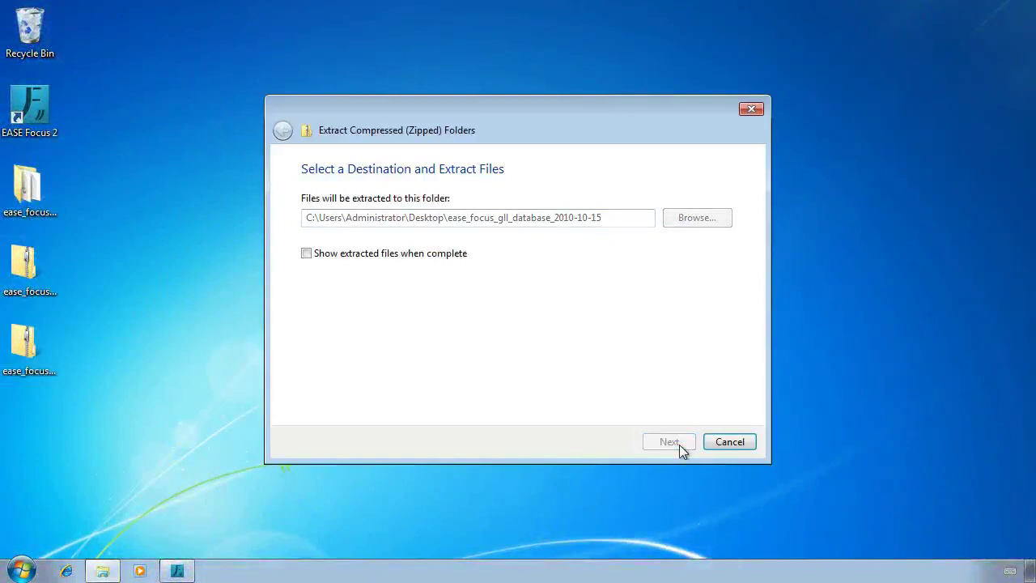
- Switch to EASE Focus 2 and add an AFMG Sphere Line source at about X -1.4 m, Y 3.85 m, aimed about 15.8° horizontally
left_click(178, 572)
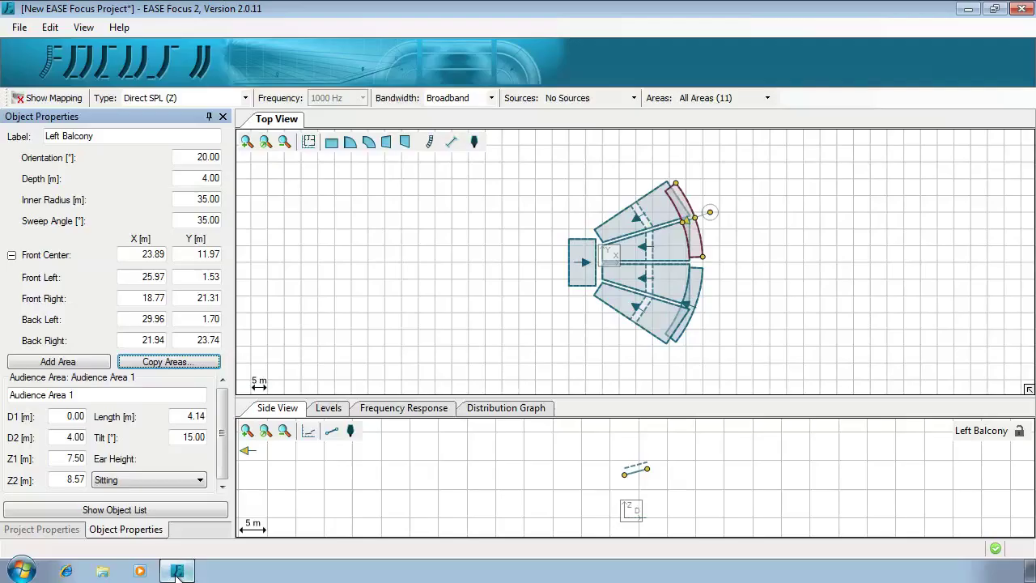
left_click(42, 27)
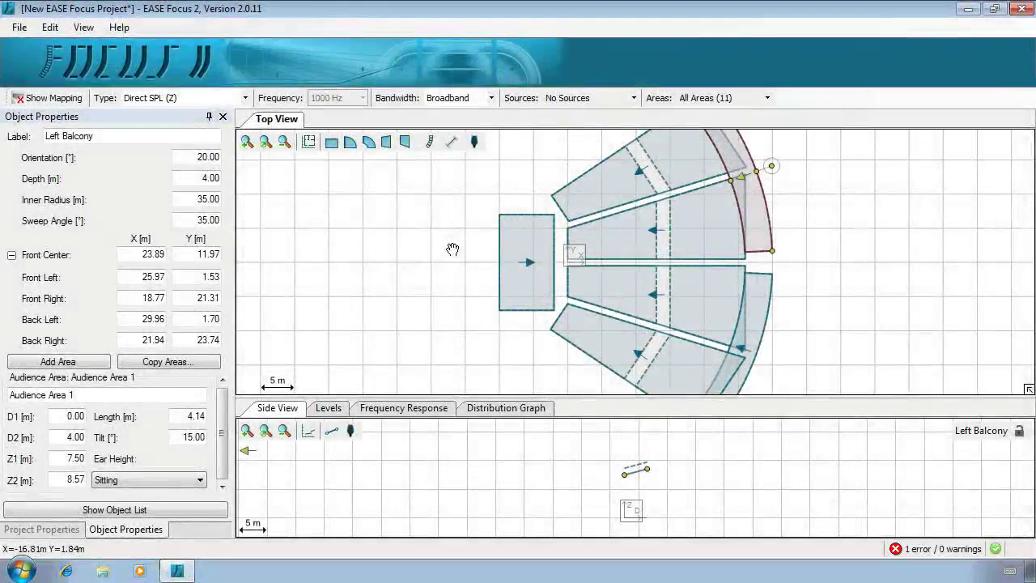
right_click(452, 249)
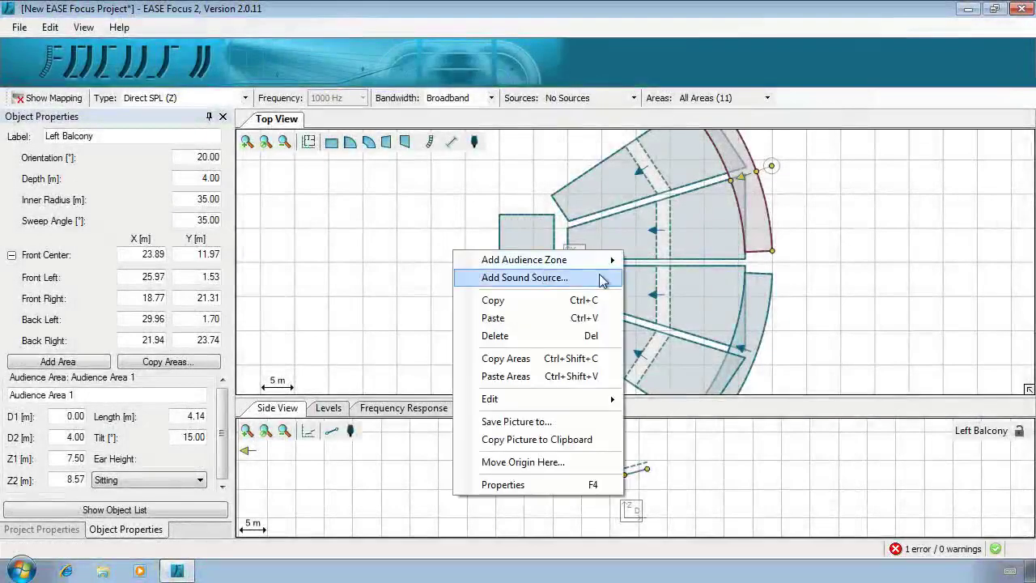
left_click(459, 203)
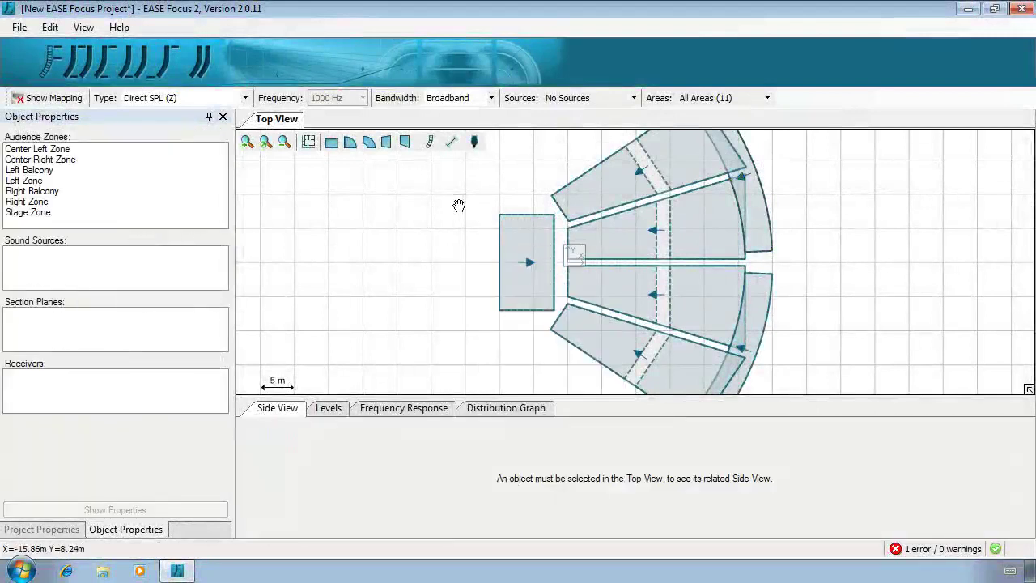
left_click(431, 144)
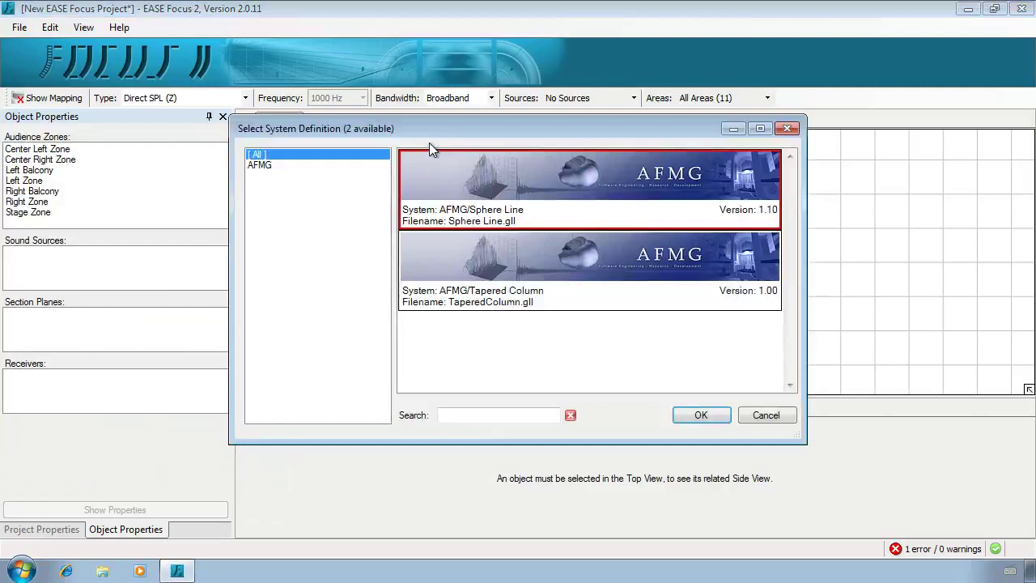
left_click(700, 415)
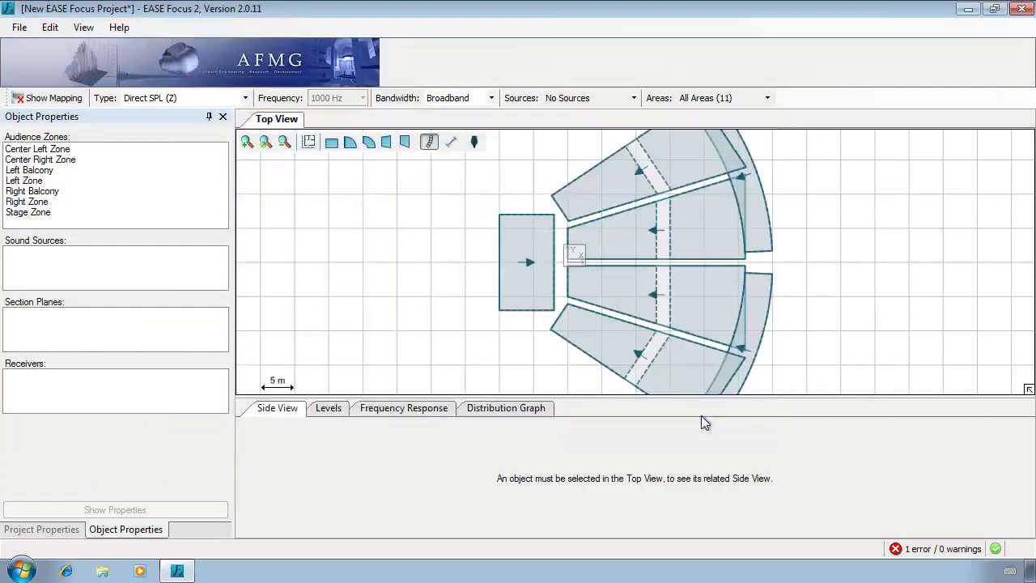
left_click(558, 234)
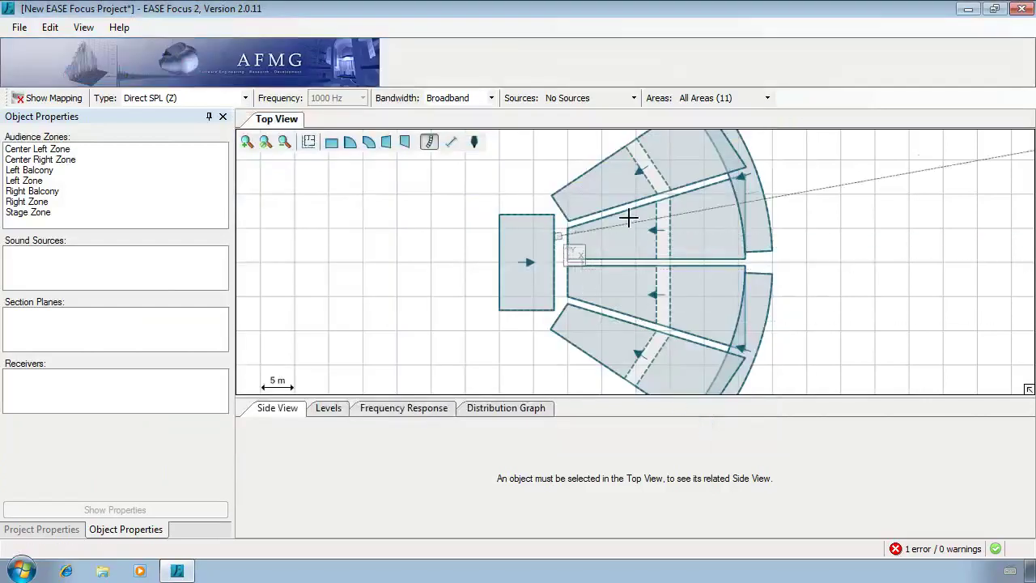
left_click(688, 197)
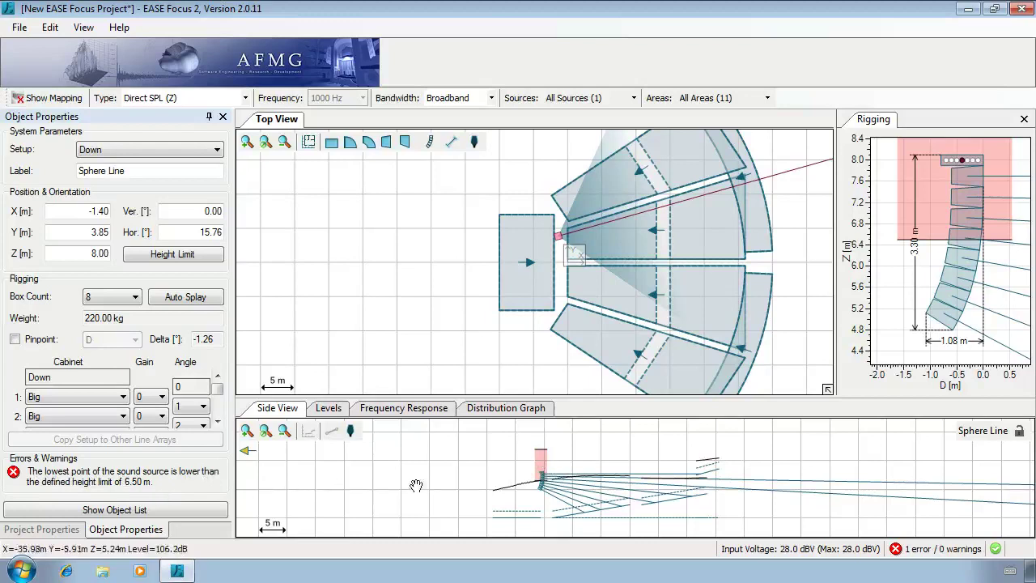
- Raise the Sphere Line array in the side view to a height of about 10.83 m
left_click_drag(538, 487, 539, 471)
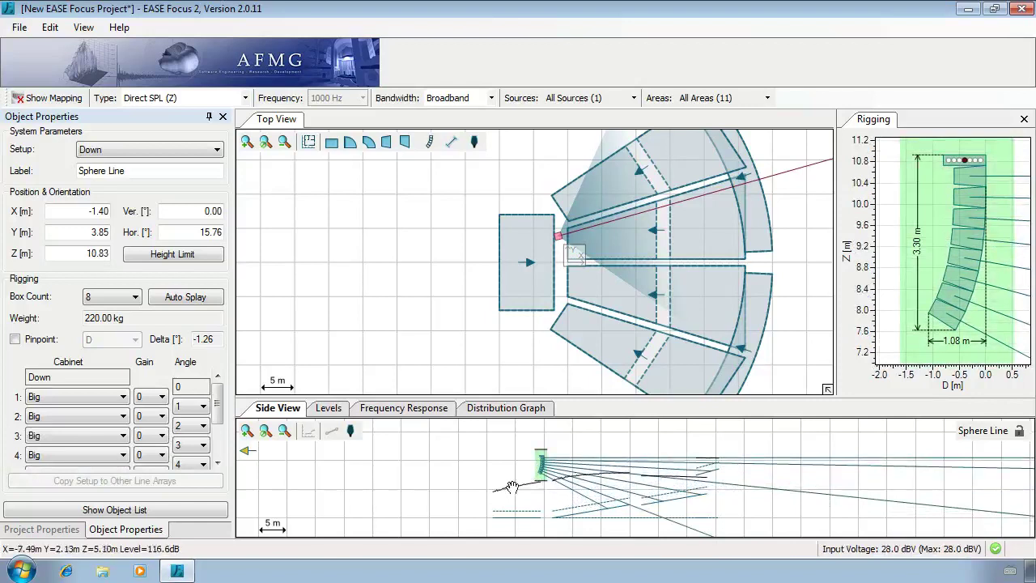
left_click(607, 301)
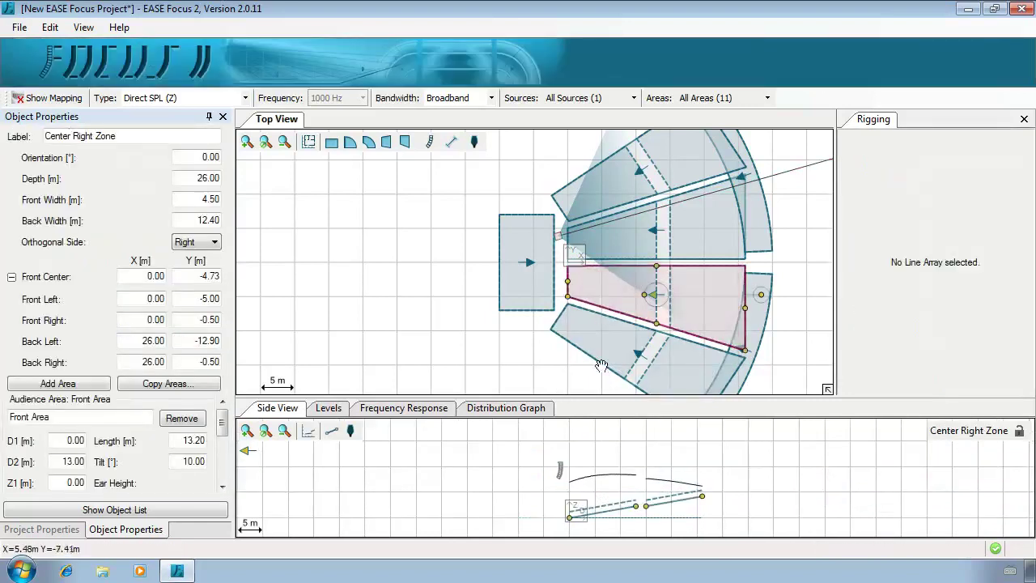
left_click(558, 234)
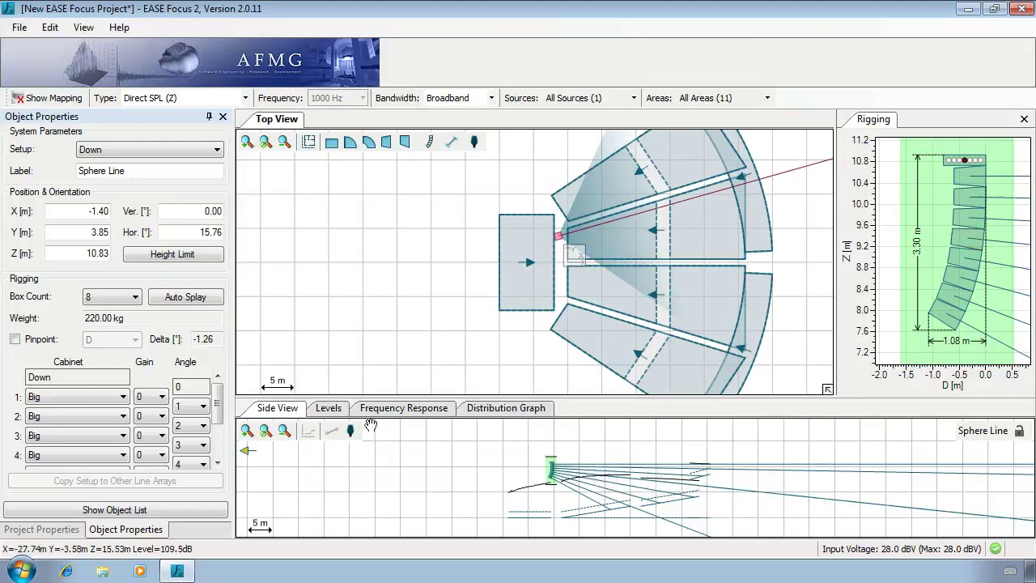
- Examine the Sphere Line's level curve over distance and the scale settings of the Levels view
left_click(330, 407)
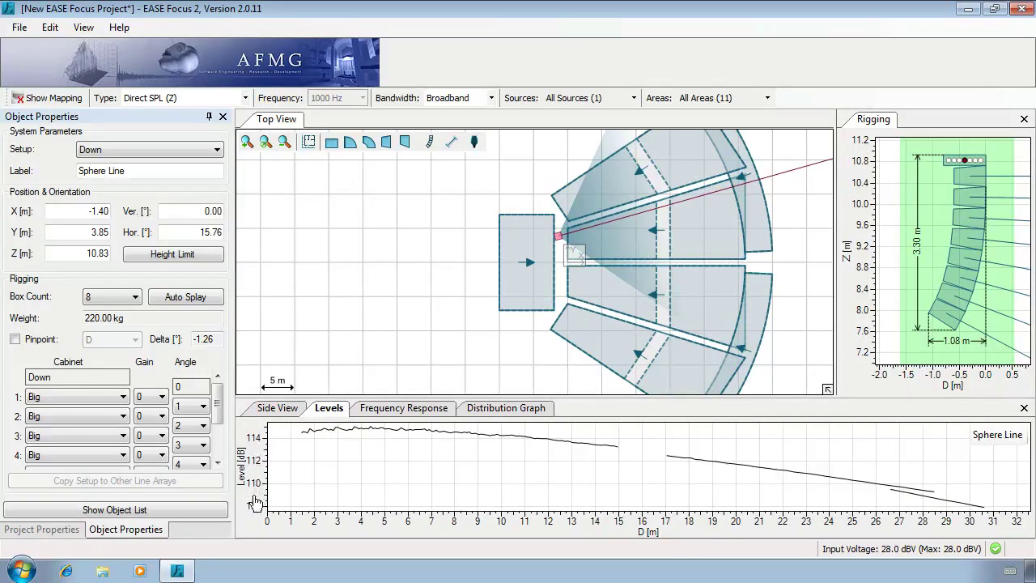
double_click(255, 501)
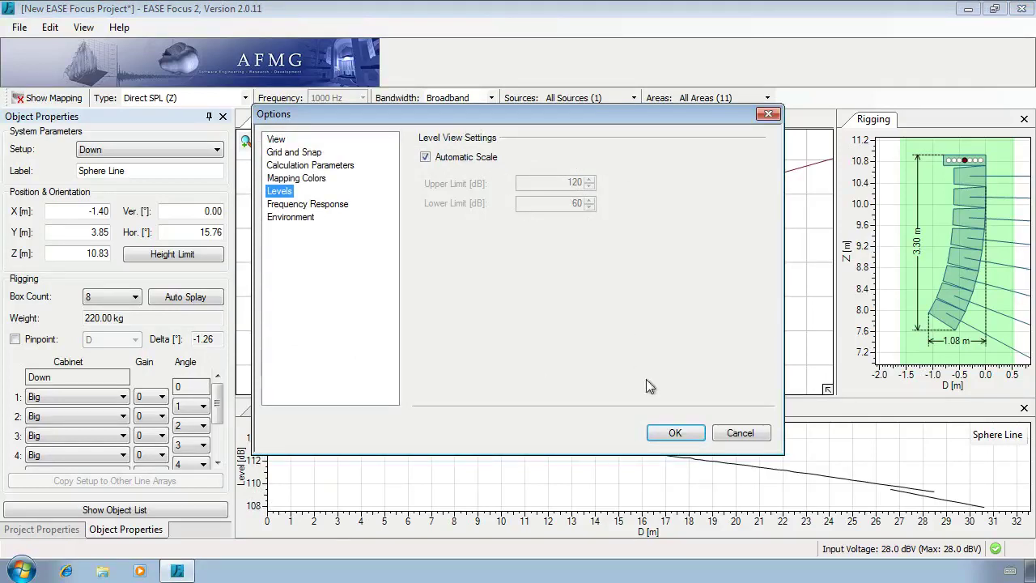
left_click(672, 433)
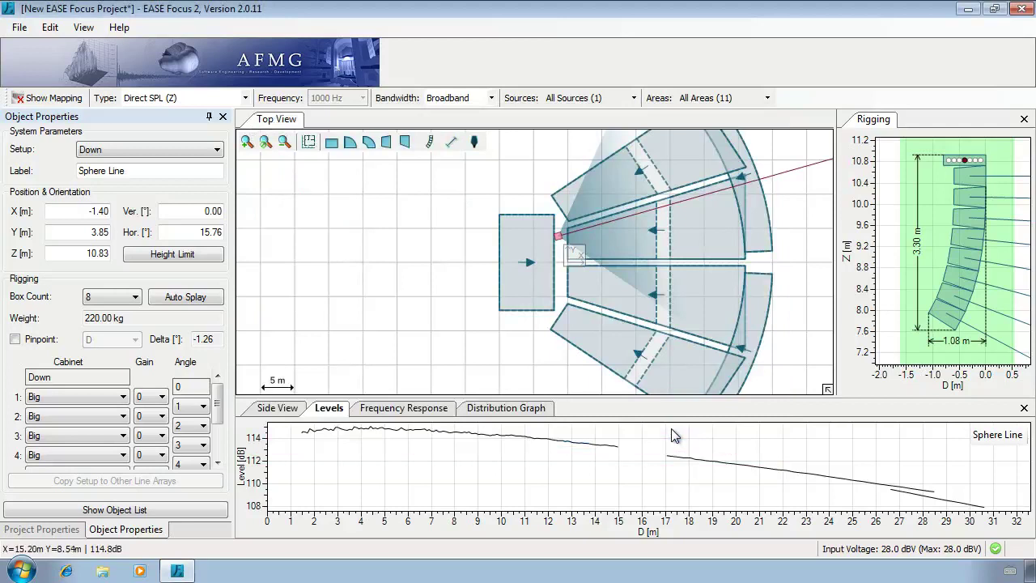
- Label the Sphere Line source Left Main Array and set X -1 m, Y 4.5 m, Z 10 m and a horizontal angle of 17°
left_click(558, 251)
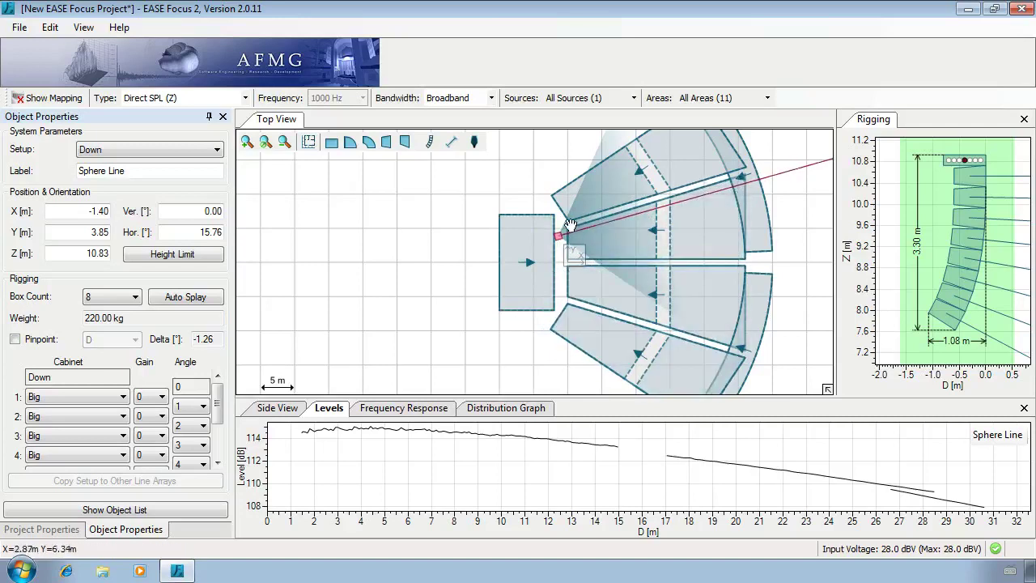
triple_click(157, 170)
type("Left Main Array")
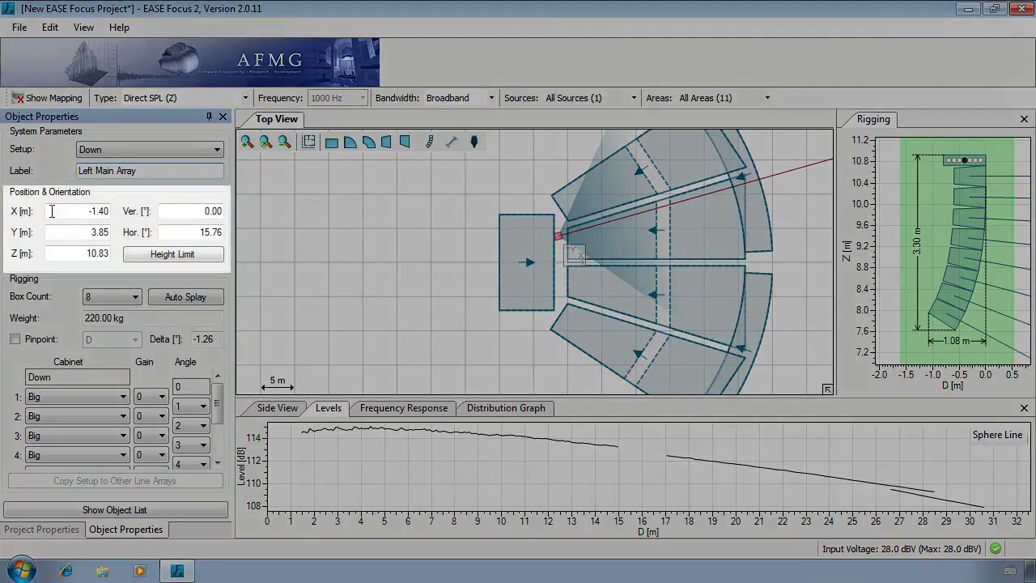
triple_click(96, 210)
key("BackSpace")
type("-1")
key("Tab")
type("4.5")
key("Tab")
type("10")
key("Tab")
key("Tab")
type("1")
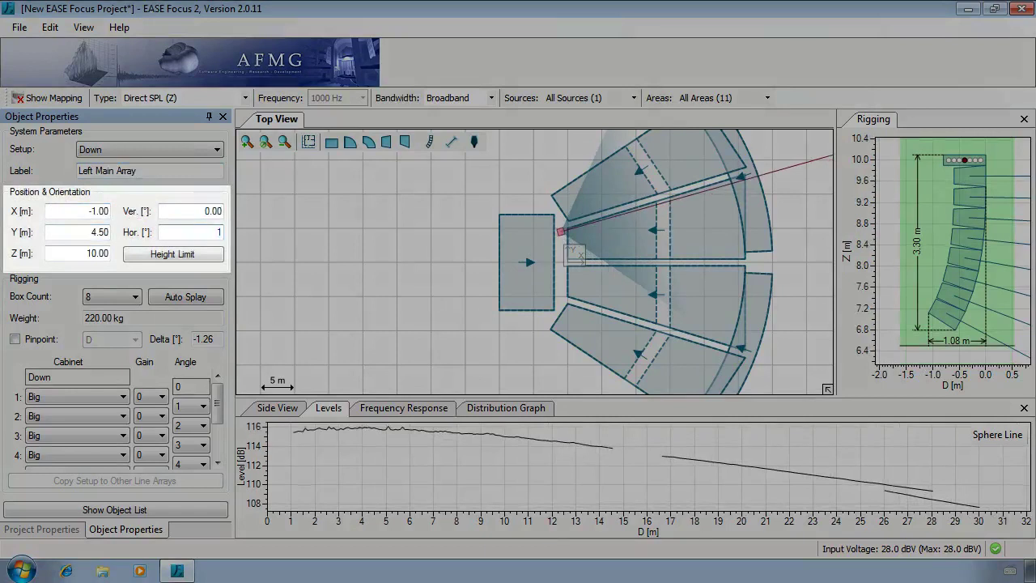
type("7")
key("Tab")
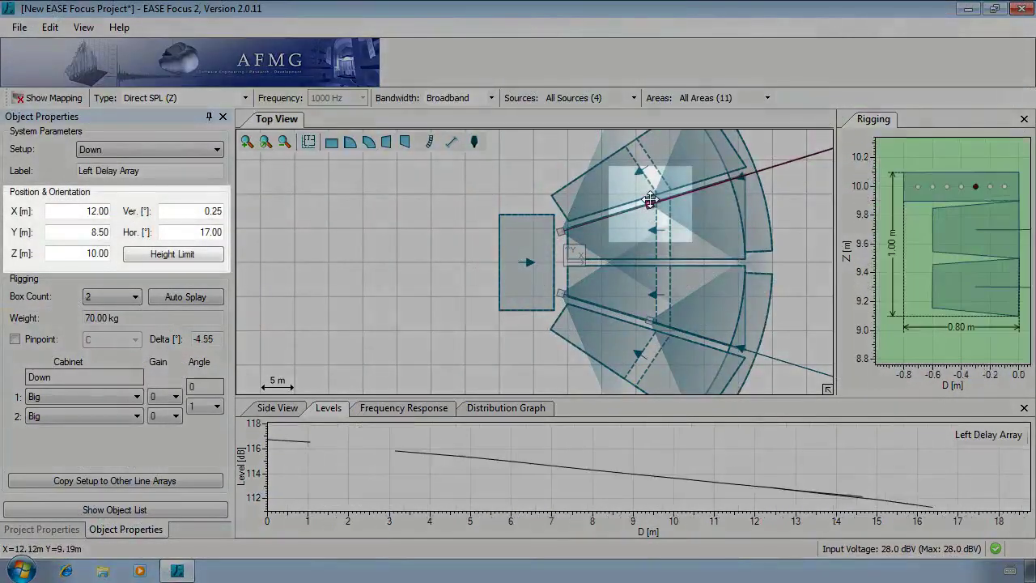
- Inspect the position and orientation of the Right Delay Array, the Right Main Array and the Left Main Array
left_click(647, 323)
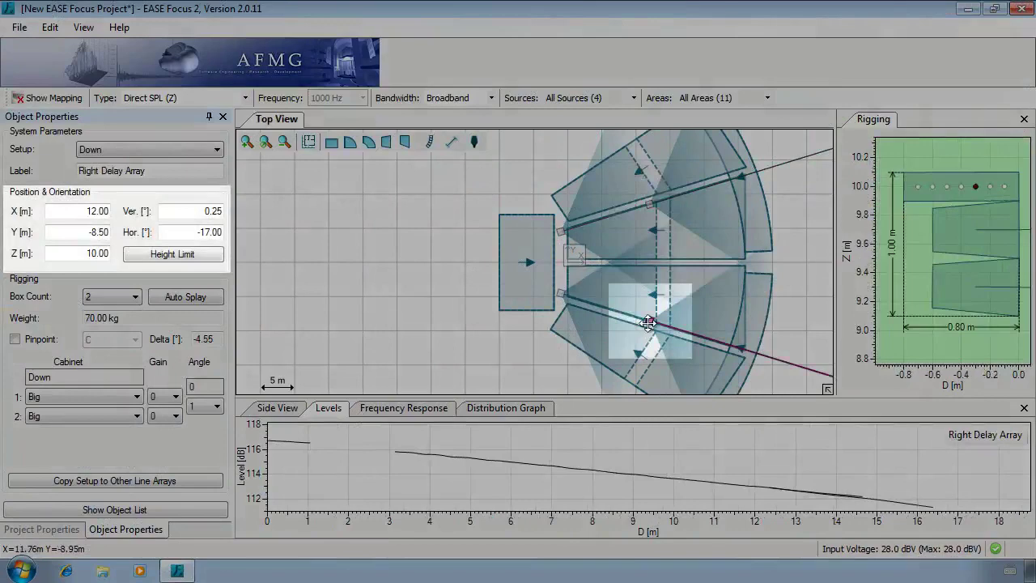
left_click(558, 292)
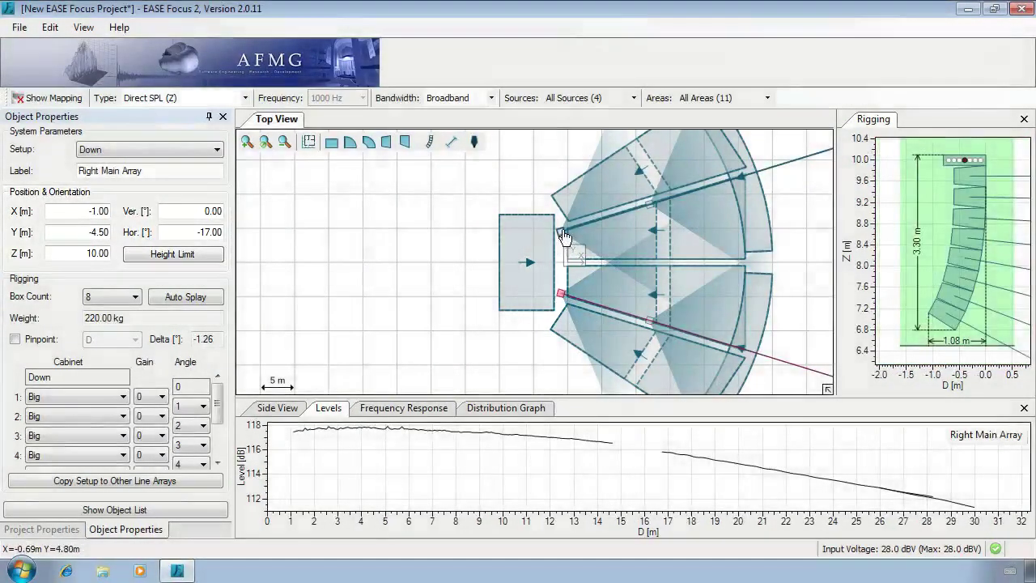
left_click(561, 230)
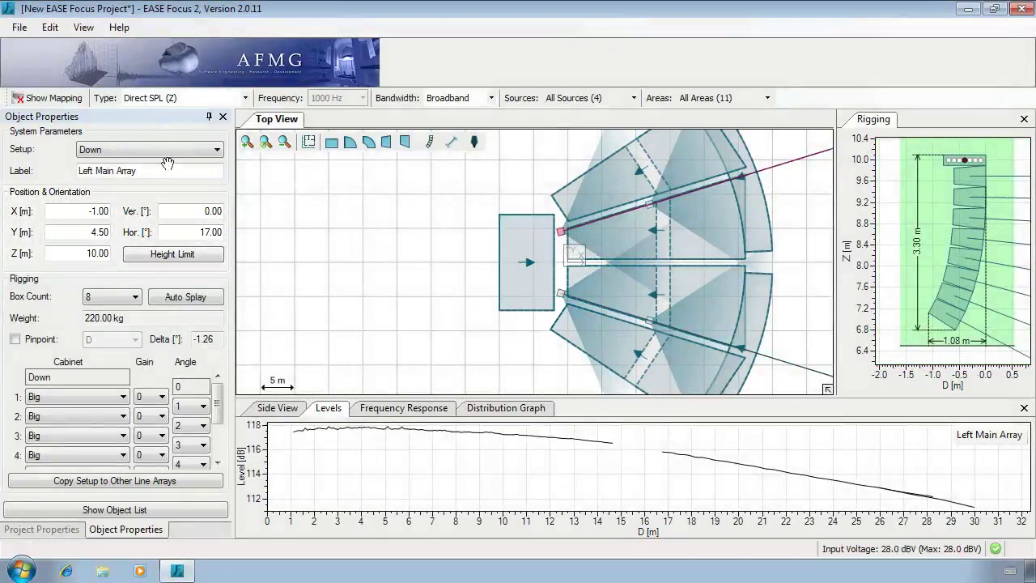
- Try the Stacked setup on the Left Main Array and return the setup to Down
left_click(217, 150)
left_click(213, 186)
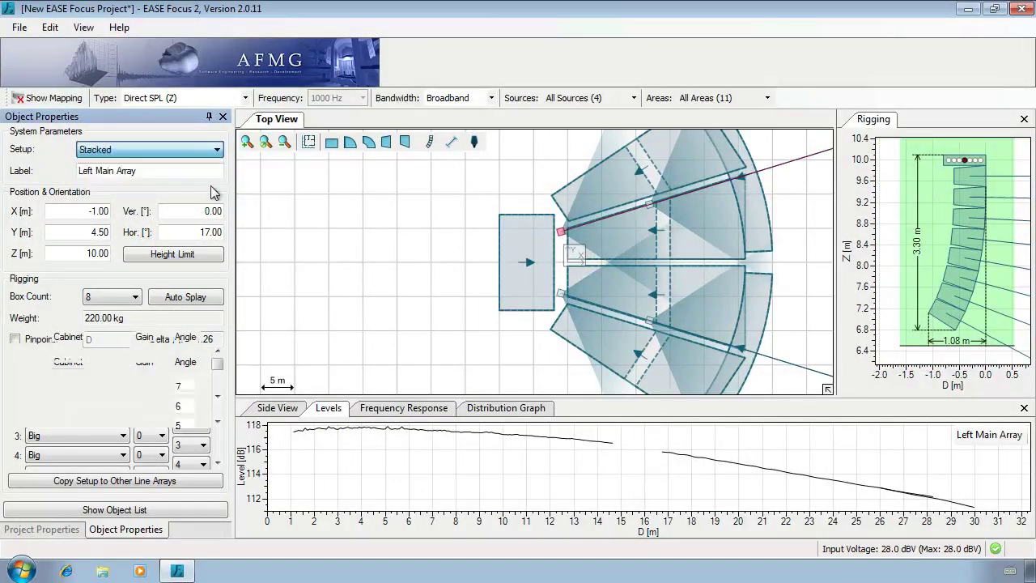
left_click(216, 153)
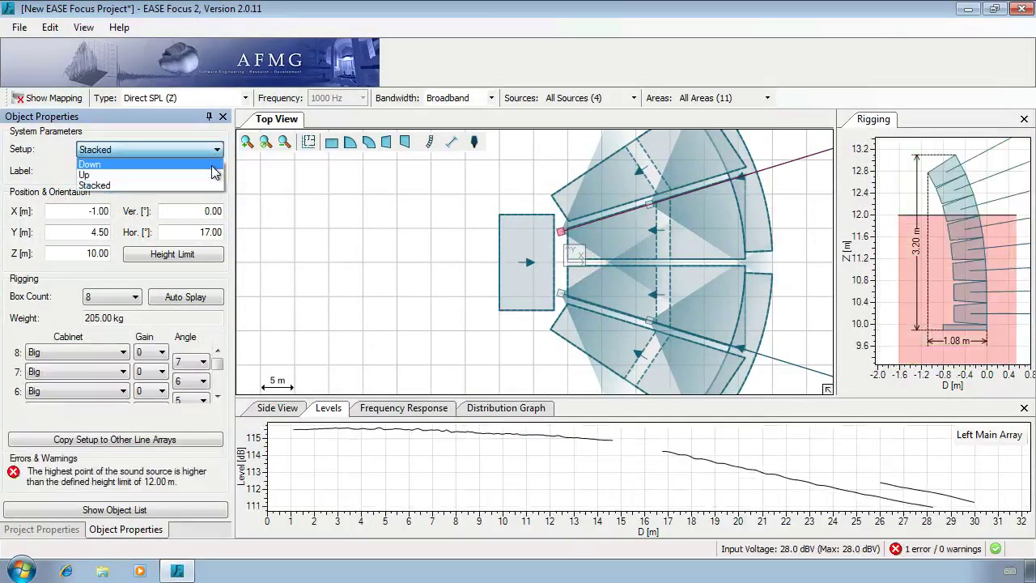
left_click(207, 164)
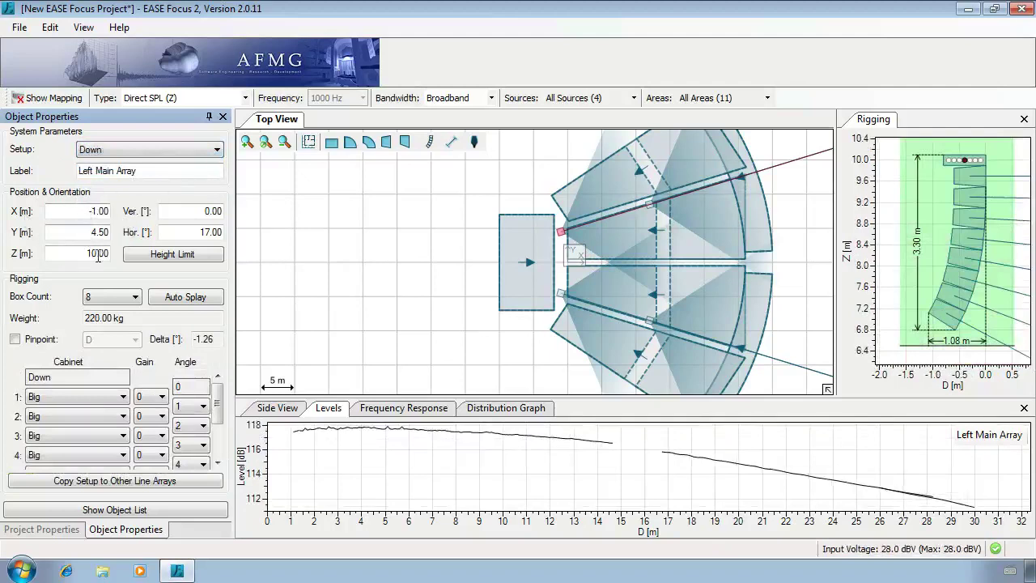
- Check the height limit options of the Left Main Array without changing them
left_click(145, 257)
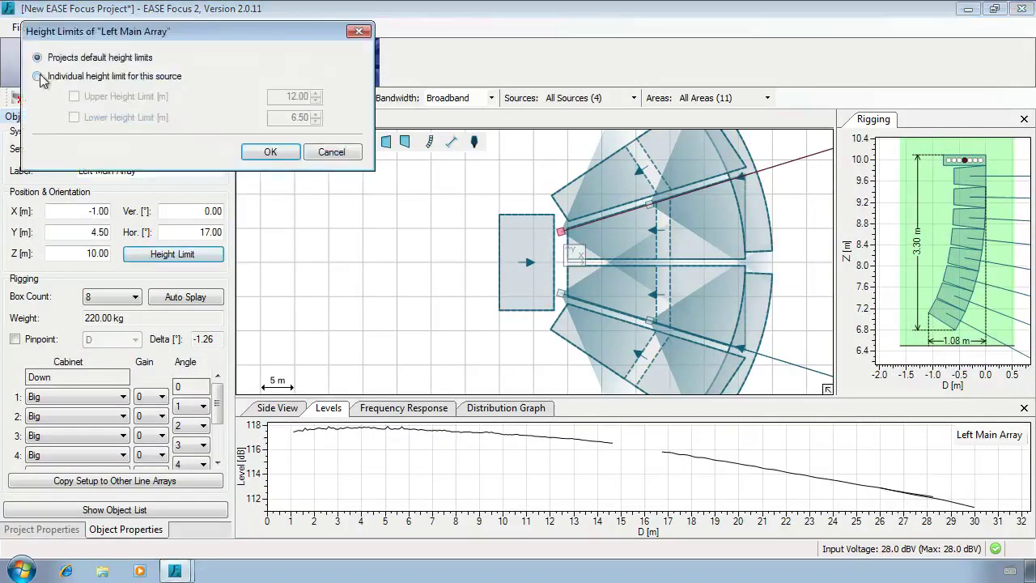
left_click(332, 153)
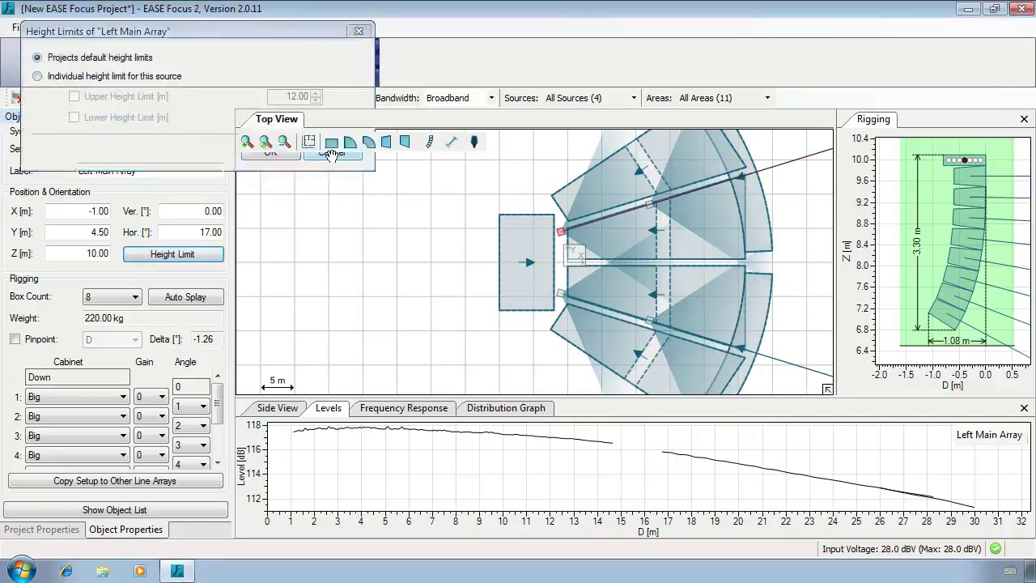
- Try a box count of 12 on the Left Main Array and check the first box's cabinet, angle and gain choices
left_click(129, 299)
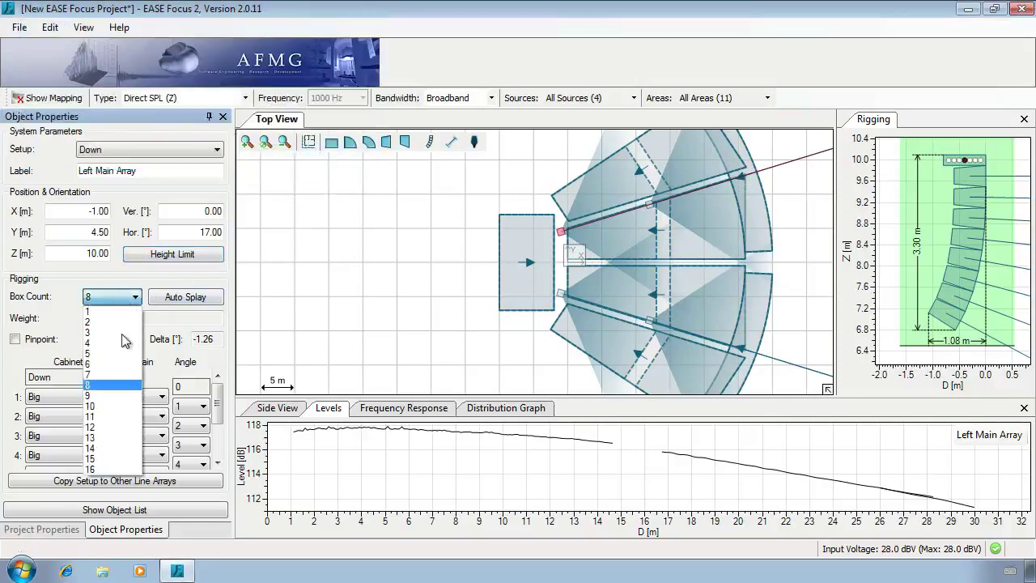
left_click(109, 426)
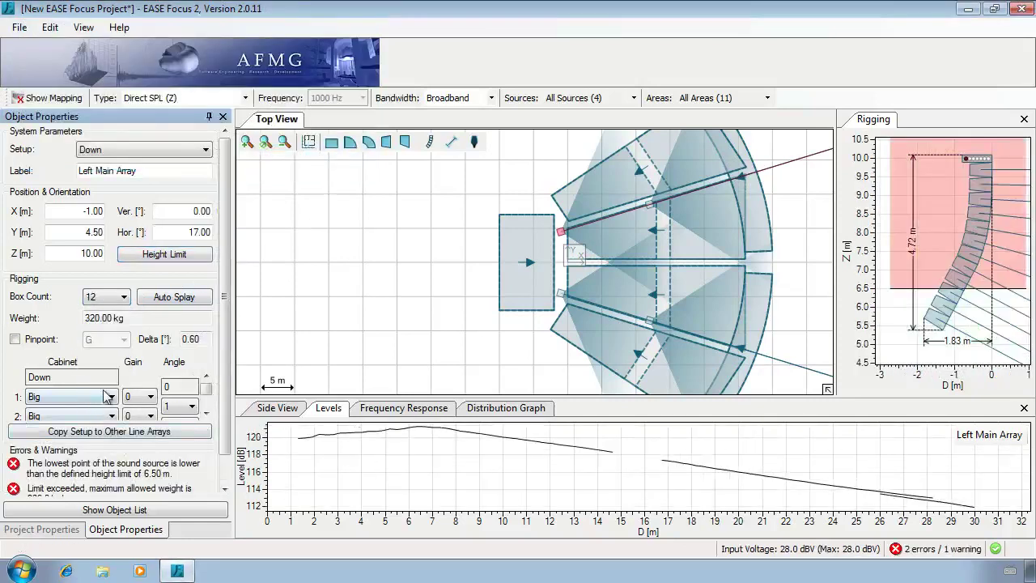
left_click(108, 395)
left_click(105, 396)
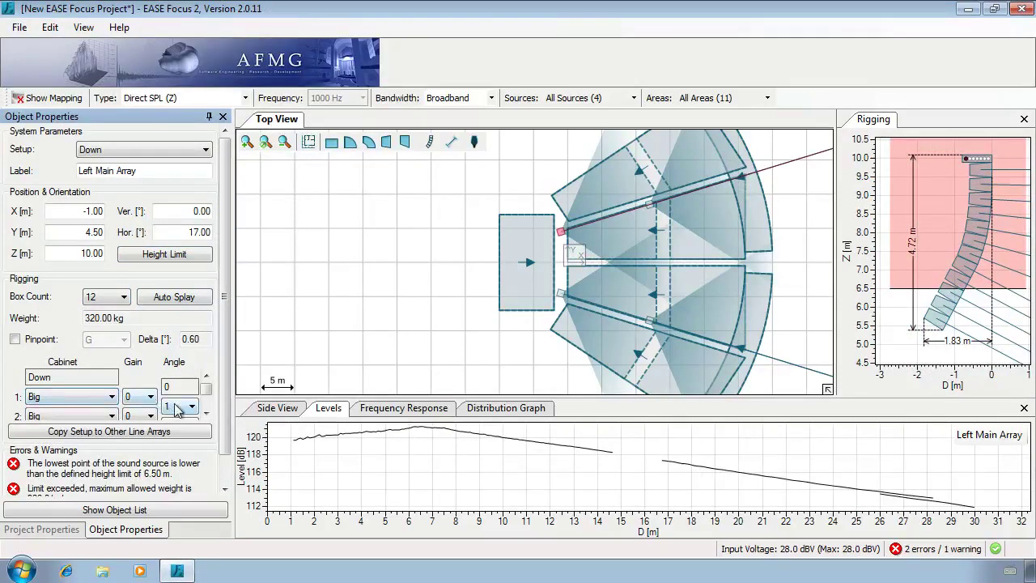
left_click(176, 407)
left_click(176, 407)
left_click(152, 398)
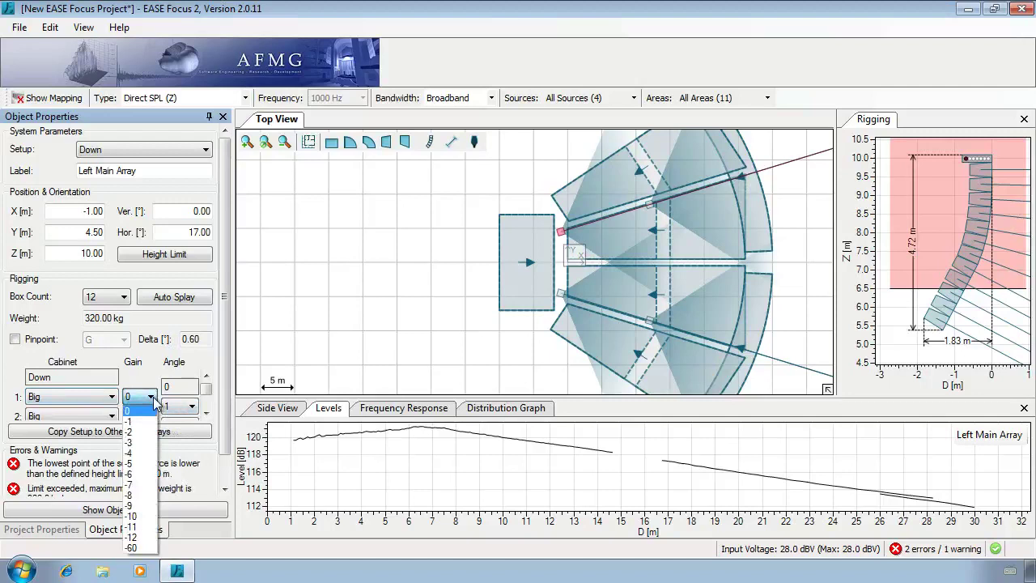
left_click(154, 401)
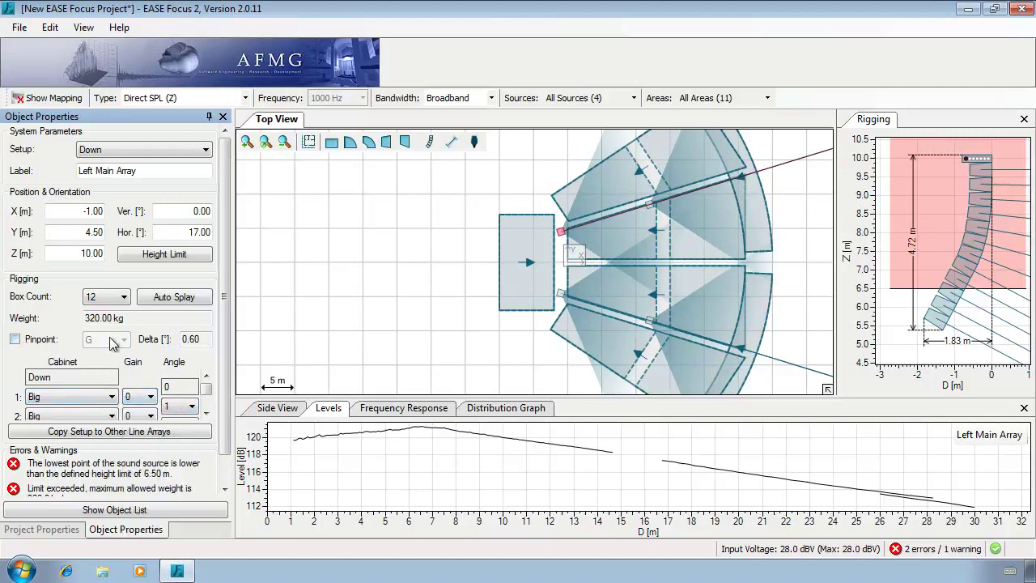
- Try a vertical angle of 10° on the Left Main Array and undo it
left_click(182, 211)
type("10")
key("Return")
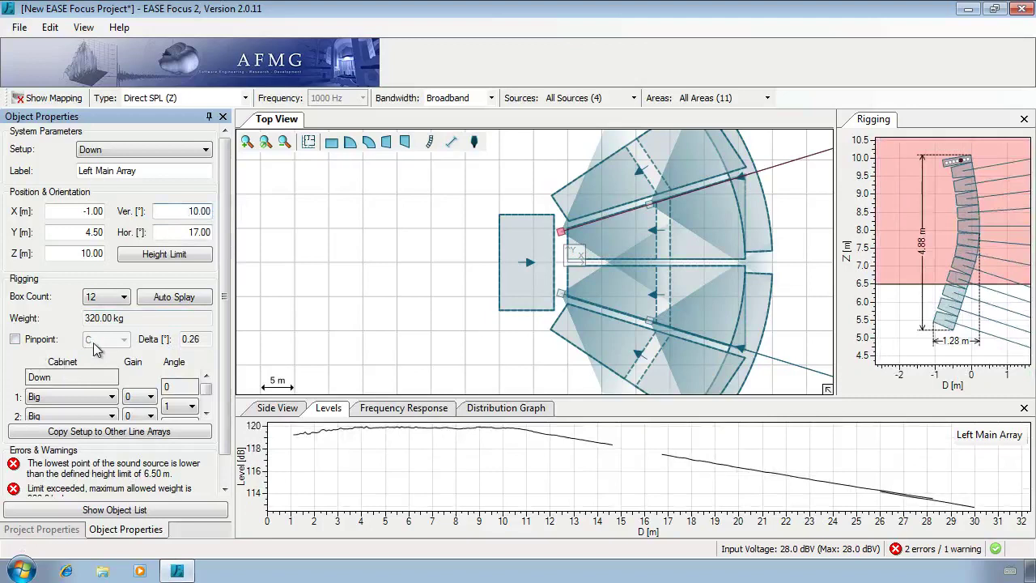
key("ctrl+z")
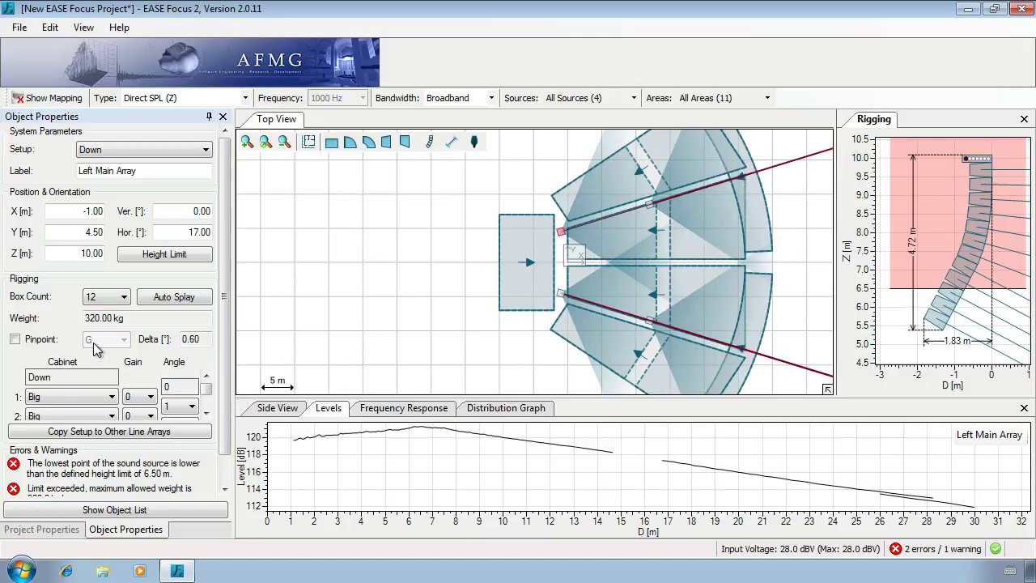
- Review the errors and warnings of the Left Main Array and look for the line array presets
left_click_drag(225, 334, 225, 360)
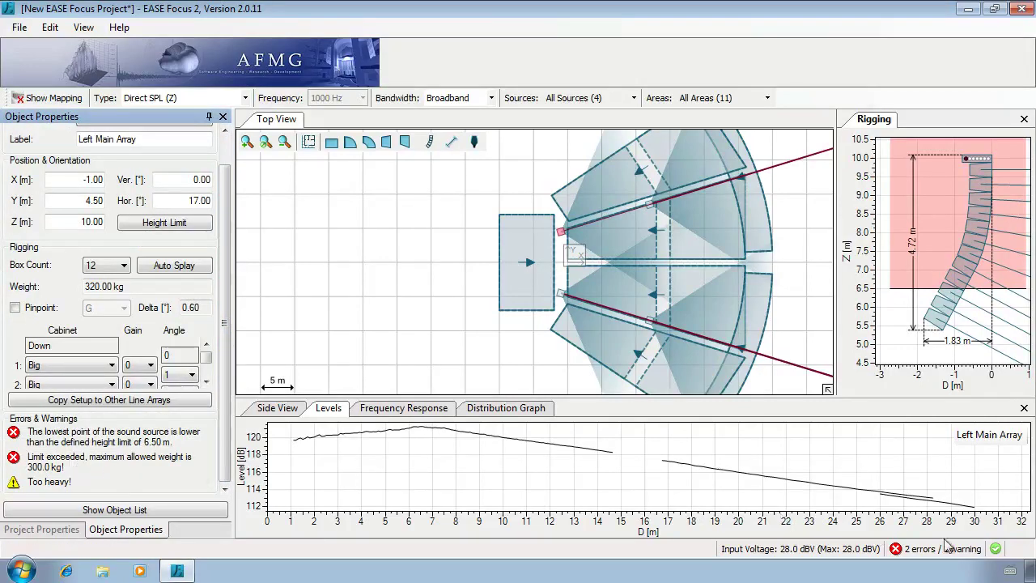
left_click(919, 551)
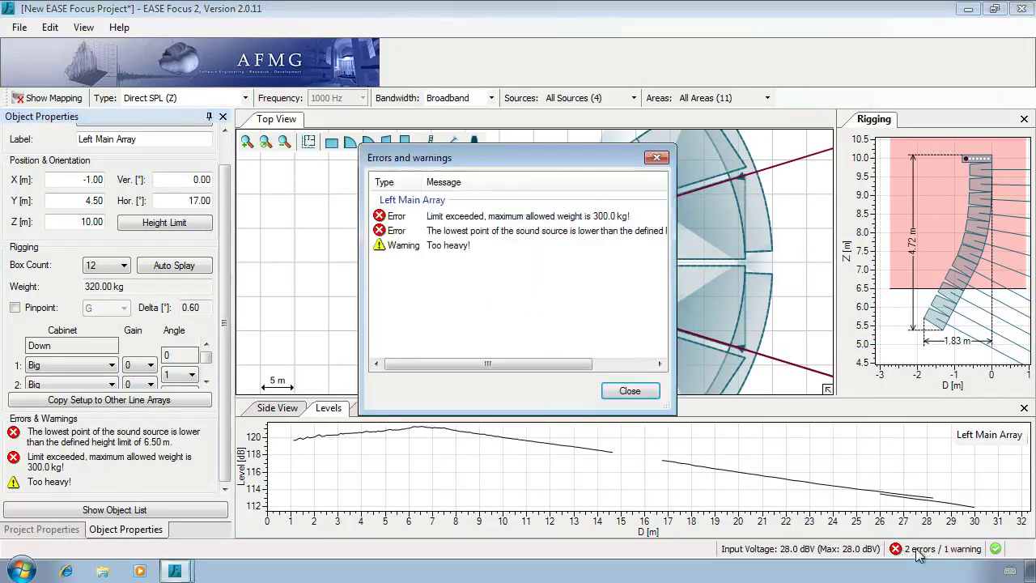
left_click(616, 388)
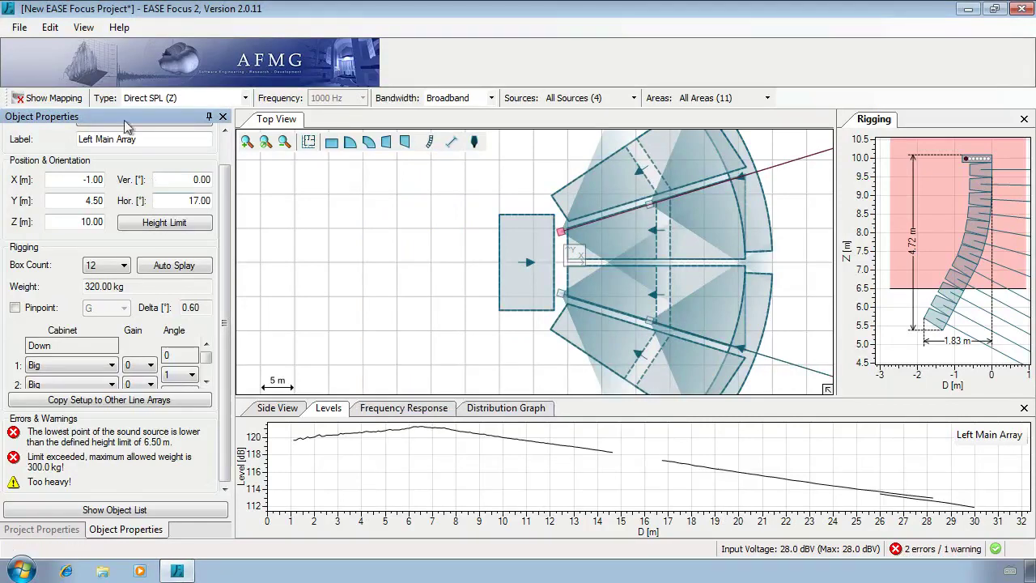
left_click(52, 29)
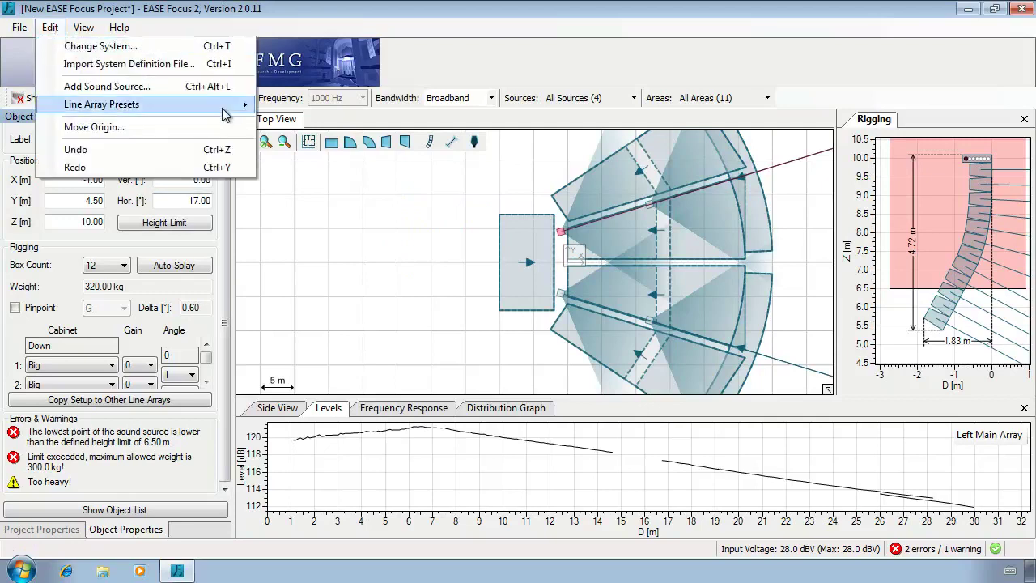
mouse_move(232, 107)
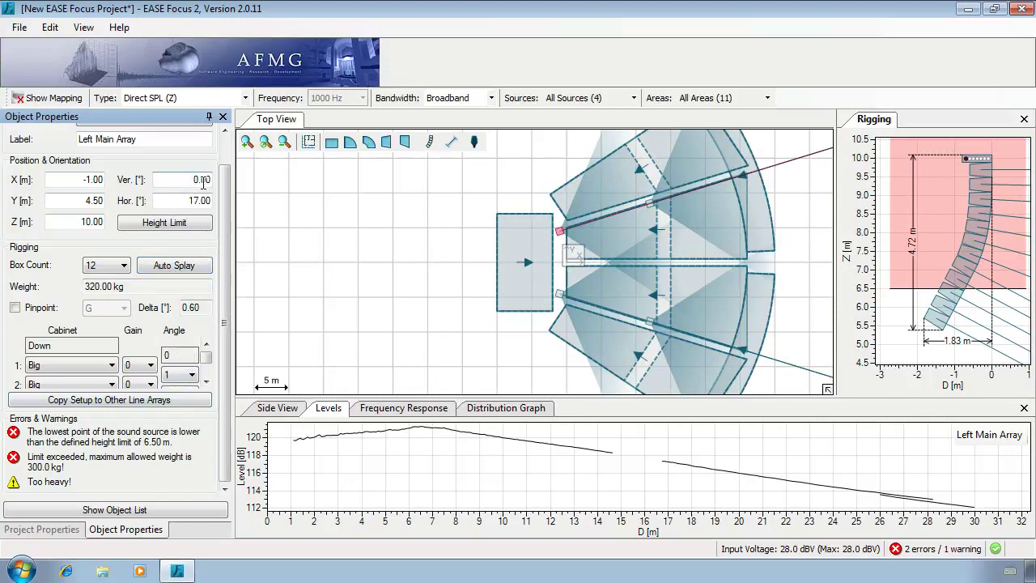
- Undo the box count change on the Left Main Array
key("ctrl+z")
key("ctrl+z")
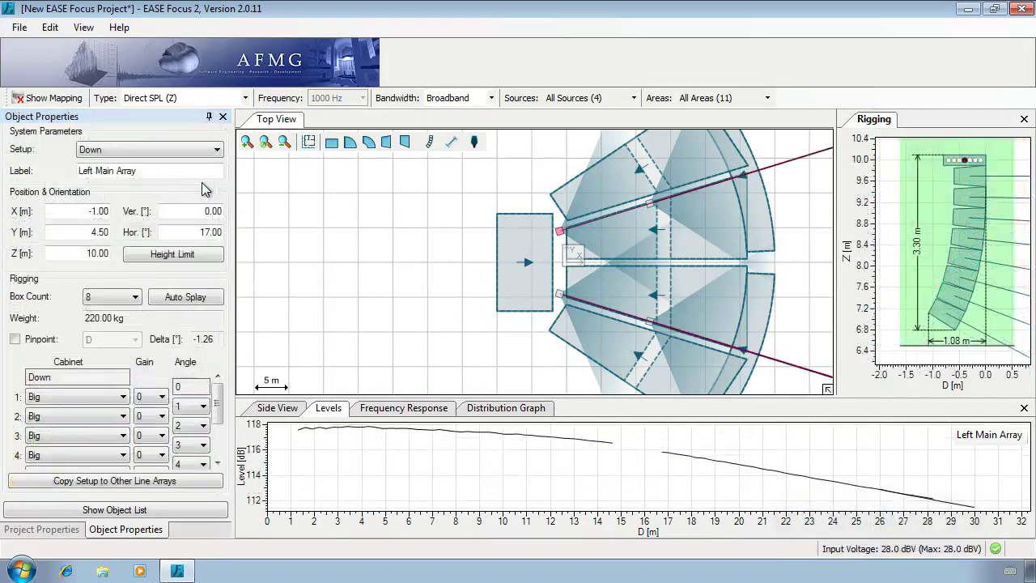
- Auto-splay boxes 1 to 8 of the Left Main Array with the conventional strategy, excluding the Left Balcony, and check the side view and levels
left_click(278, 408)
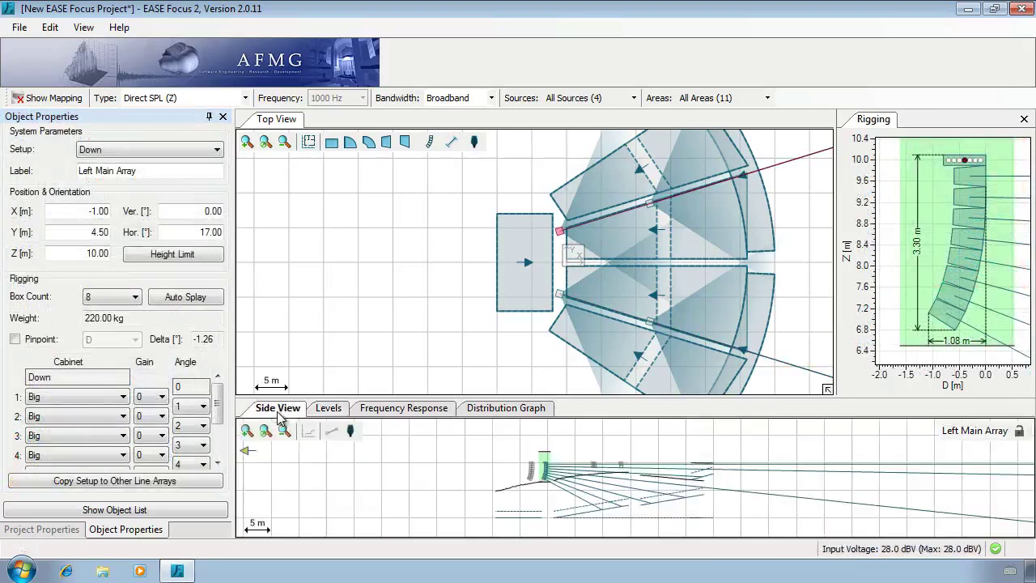
left_click(170, 302)
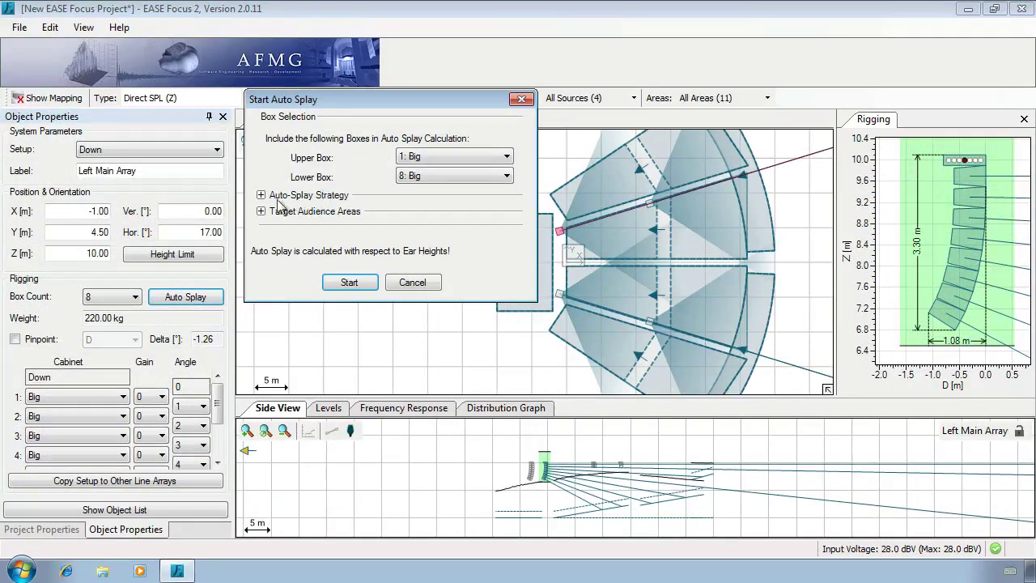
left_click(261, 196)
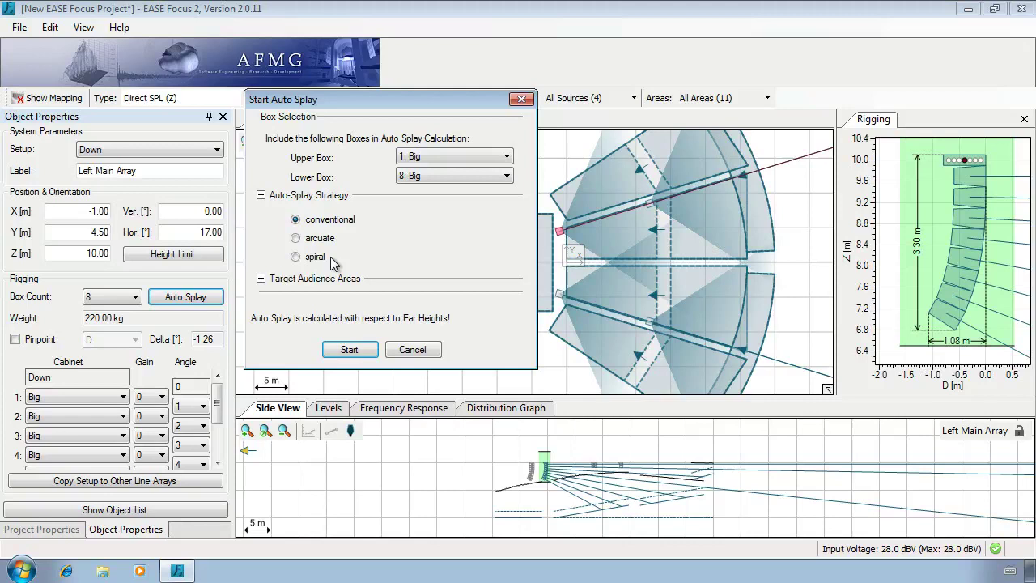
left_click(261, 278)
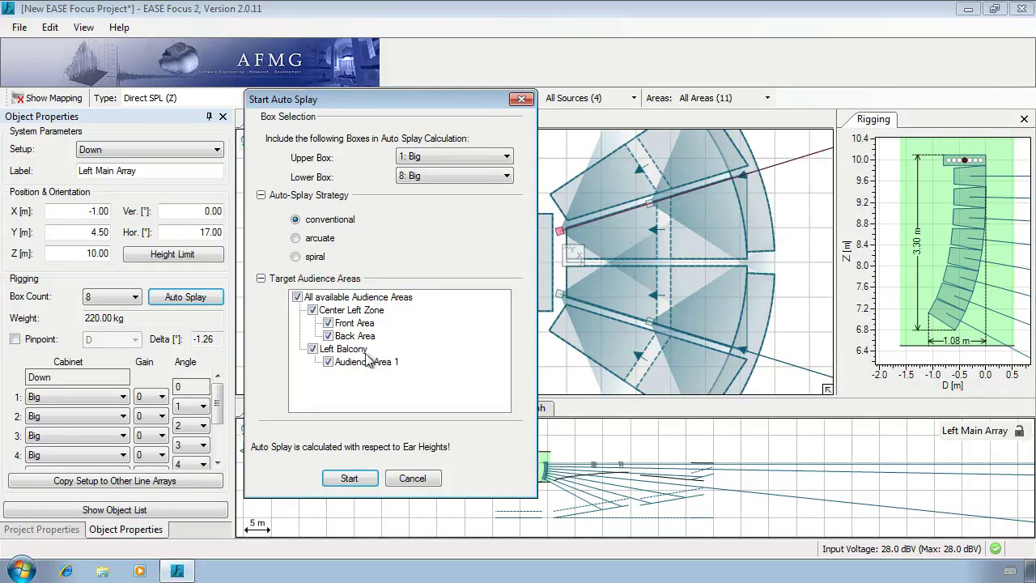
left_click(353, 351)
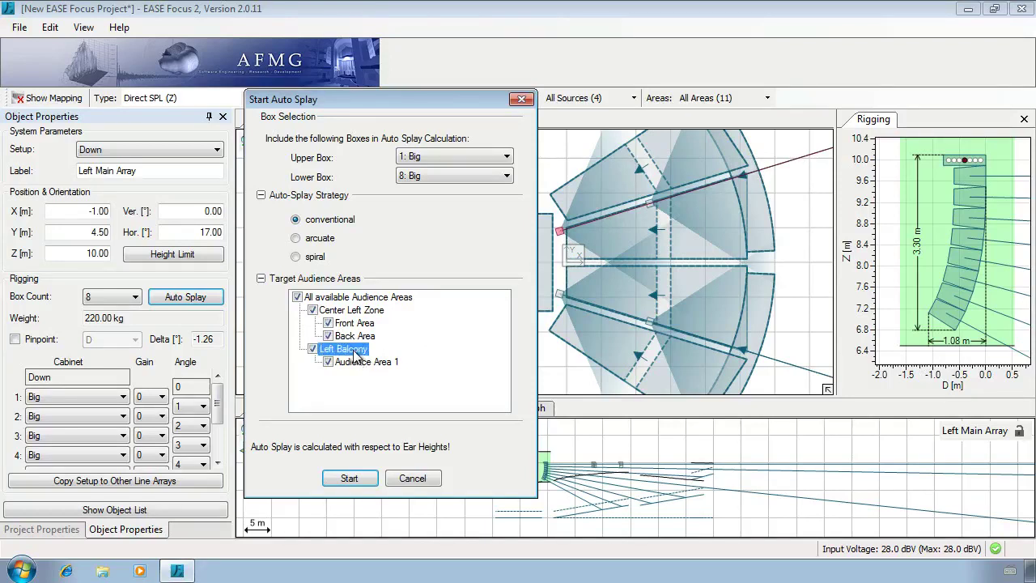
left_click(314, 350)
left_click(350, 478)
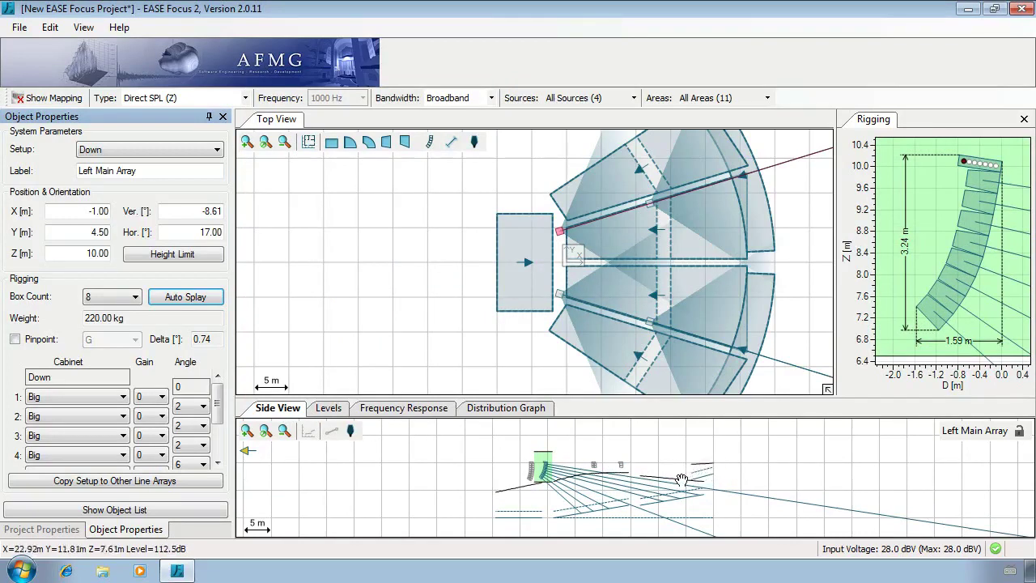
left_click(329, 409)
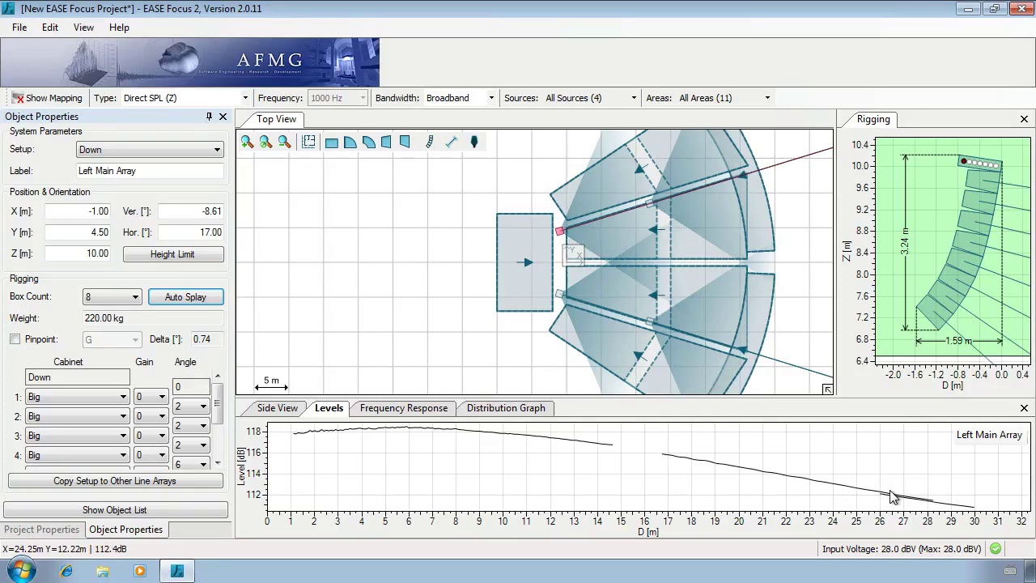
- Try pasting the Left Main Array's copied setup onto the Right Main Array and undo it
right_click(558, 234)
left_click(610, 359)
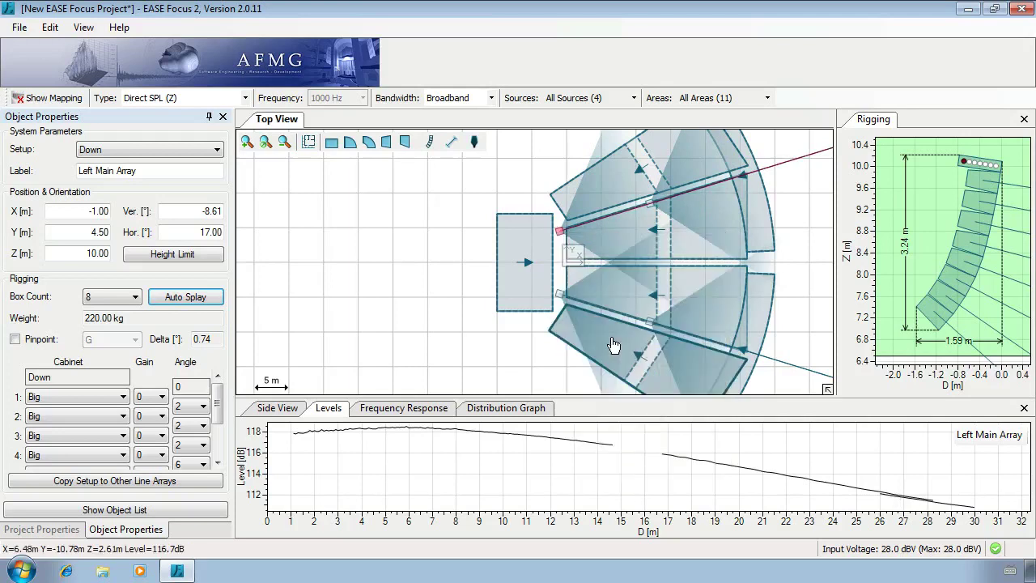
right_click(559, 298)
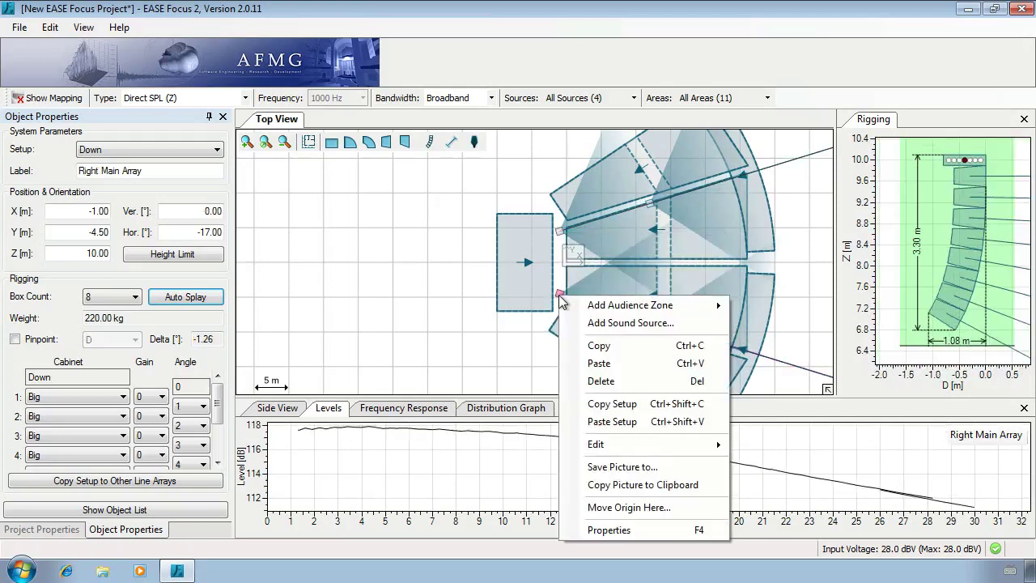
left_click(613, 421)
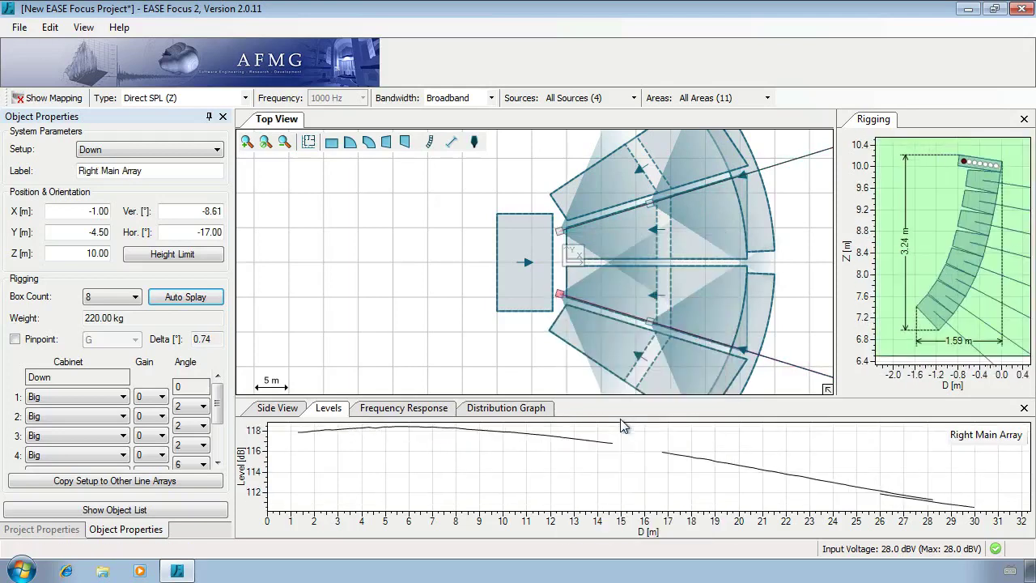
key("ctrl+z")
- Copy the Left Main Array's setup to only the Right Main Array using Copy Setup to Other Line Arrays
left_click(556, 230)
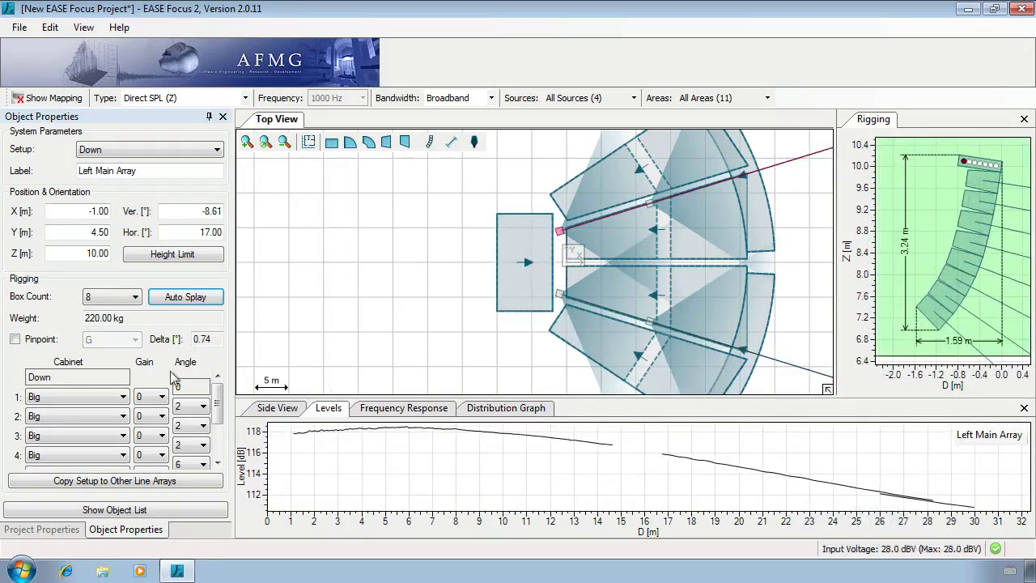
left_click(141, 481)
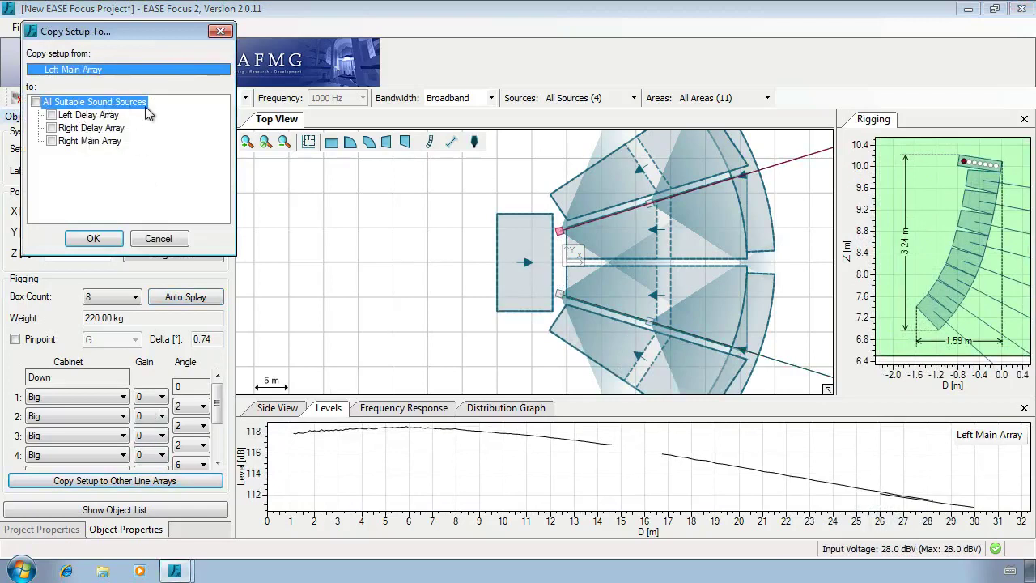
left_click(103, 141)
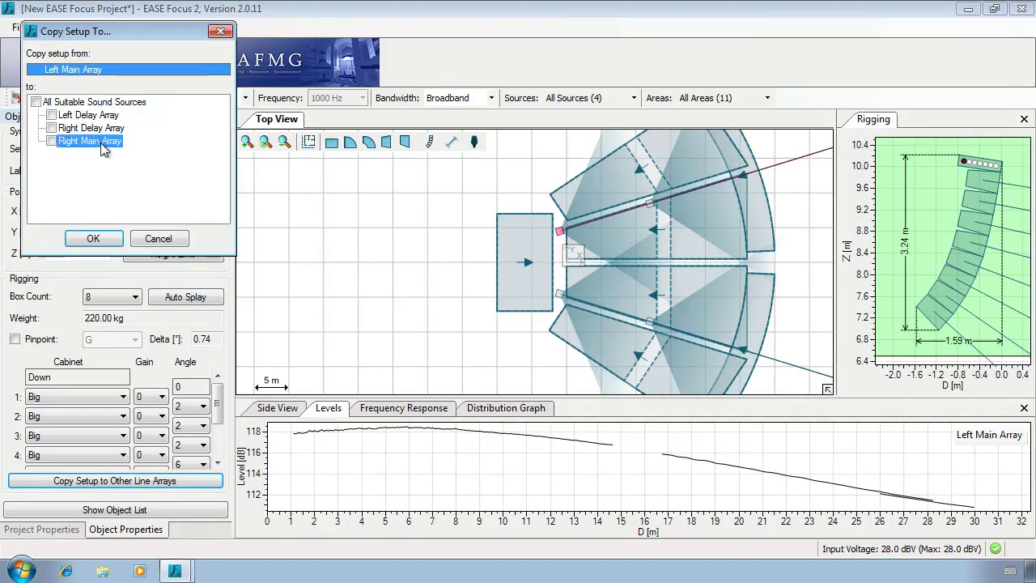
left_click(54, 142)
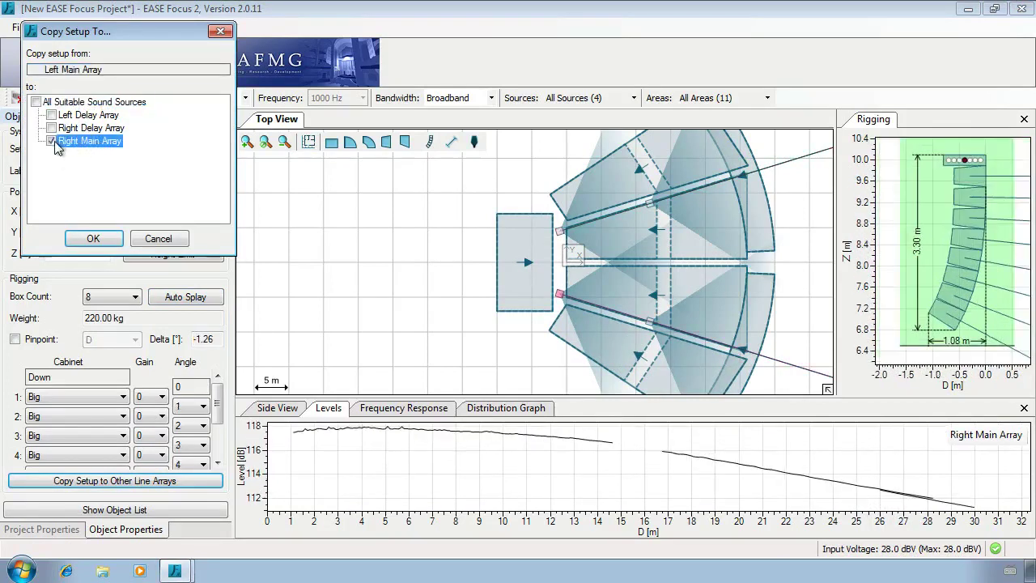
left_click(93, 238)
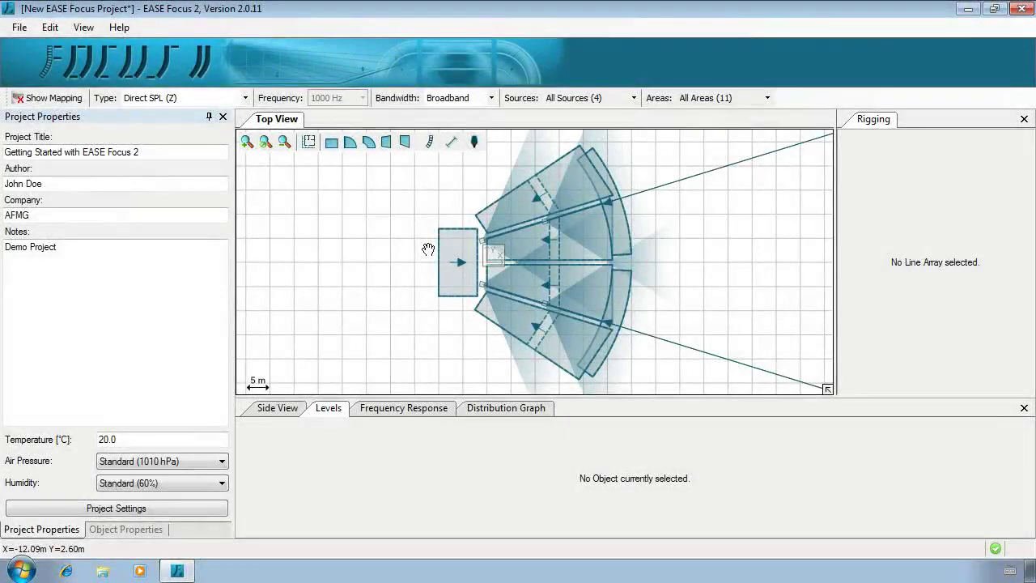
- Save the project to the Desktop as Focus 2 Video Tutorial in the EASE Focus 2 project format
left_click(19, 26)
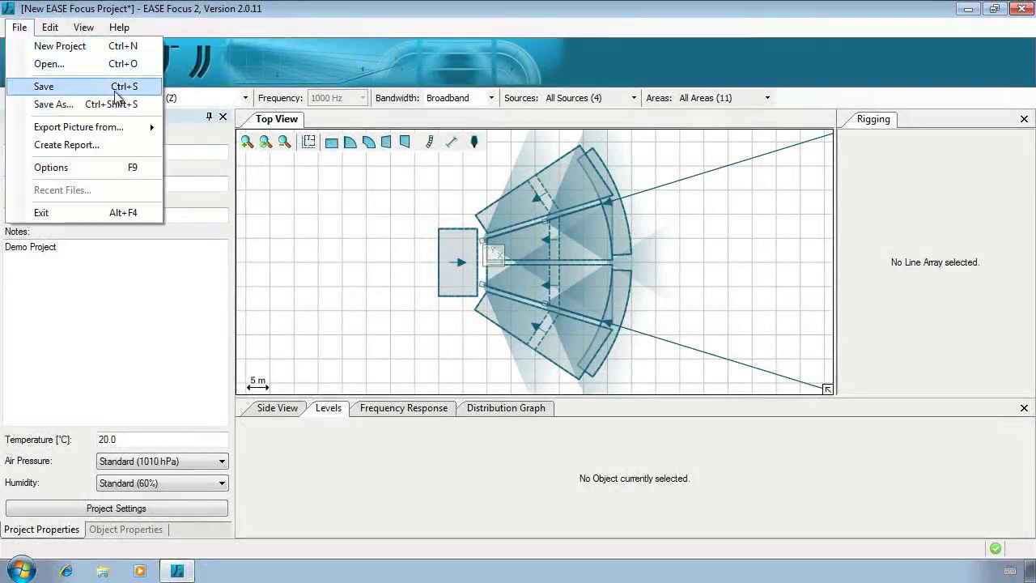
key("ctrl+s")
type("Focus 2 Video Tutorial")
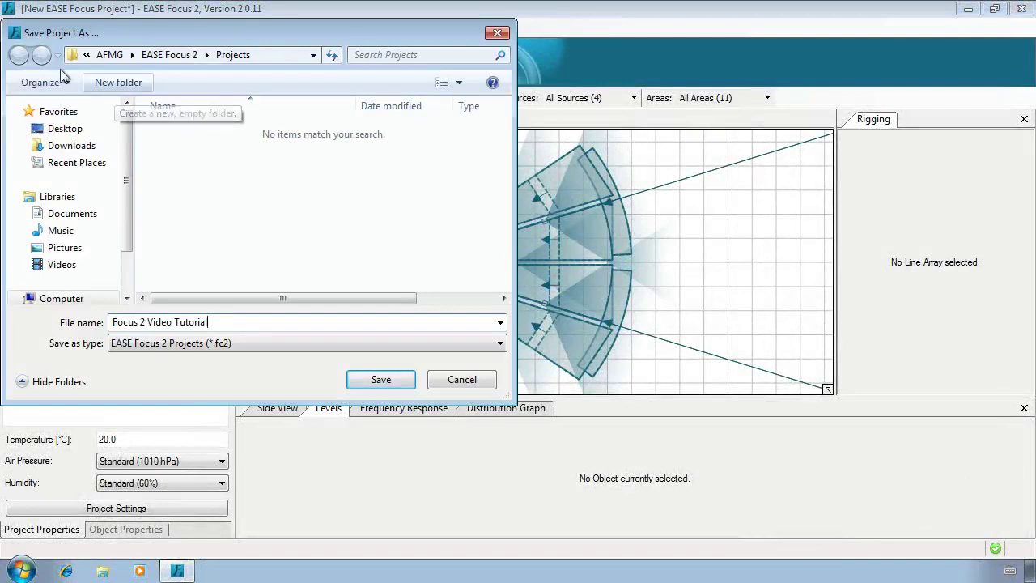
left_click(61, 131)
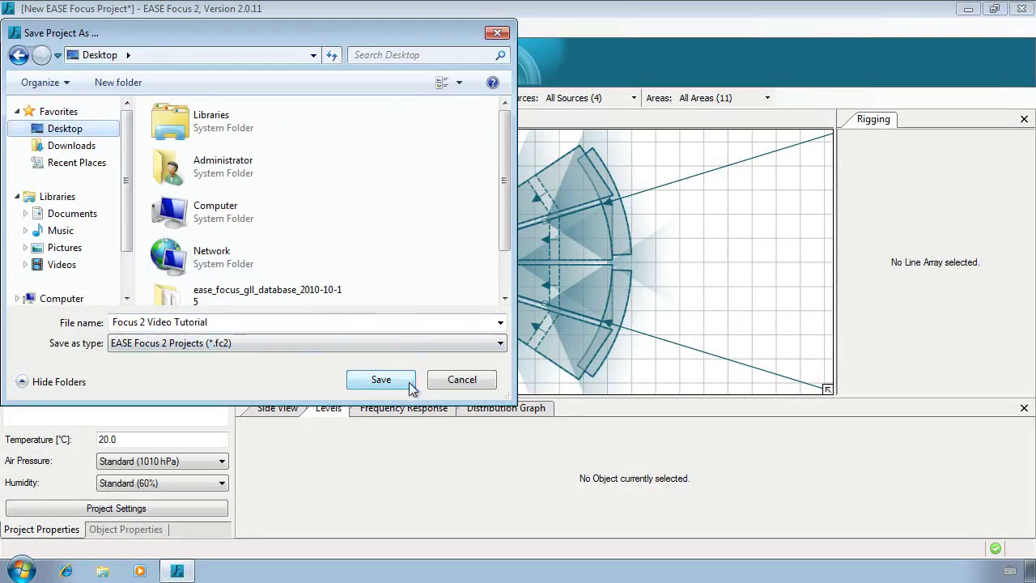
left_click(380, 380)
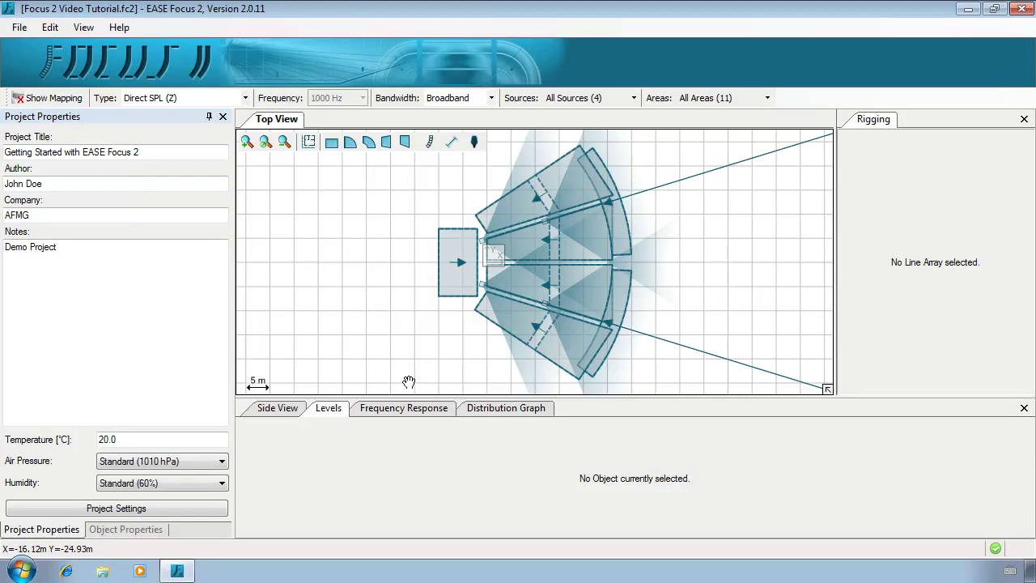
- Try moving the Stage Zone away from the audience areas and undo the move
left_click_drag(455, 259, 433, 248)
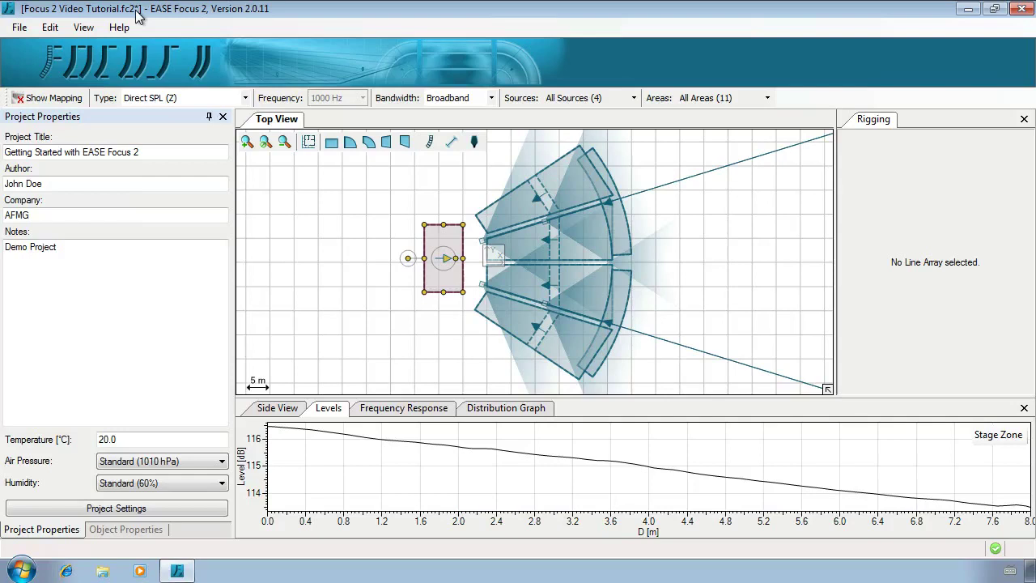
key("ctrl+z")
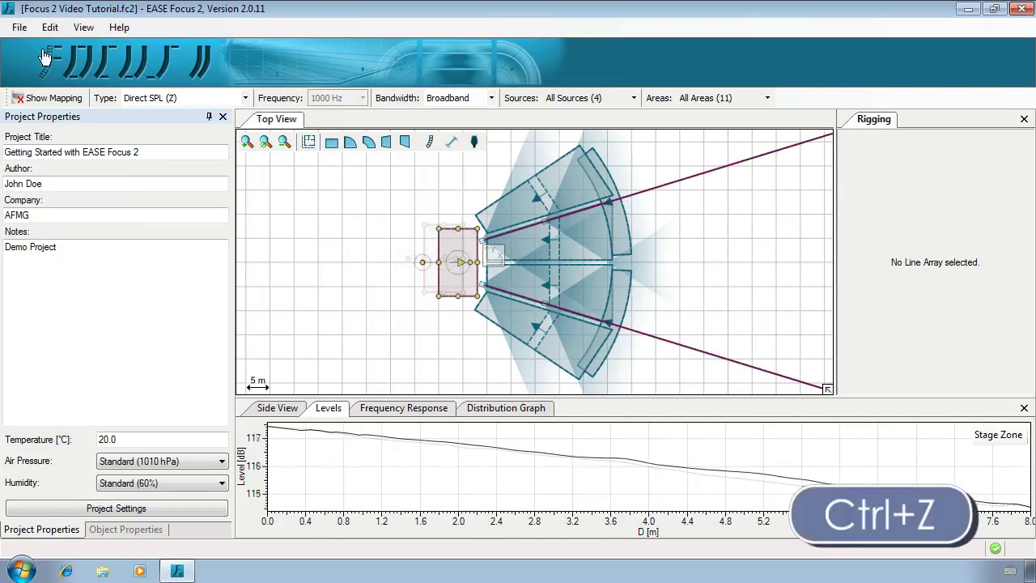
left_click(26, 33)
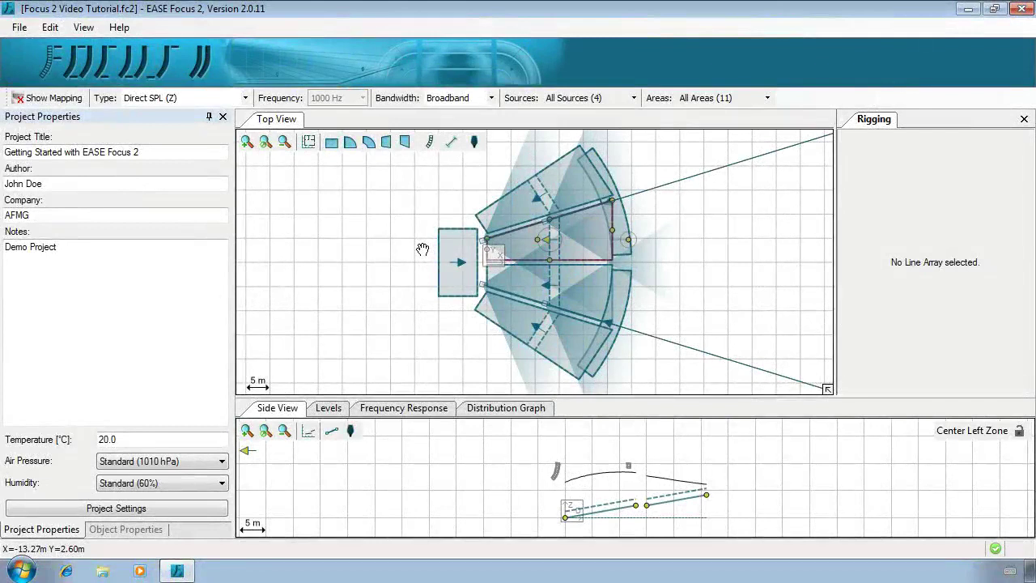
- Show the Direct SPL mapping with its color legend and review the mapping color scaling options
left_click(70, 102)
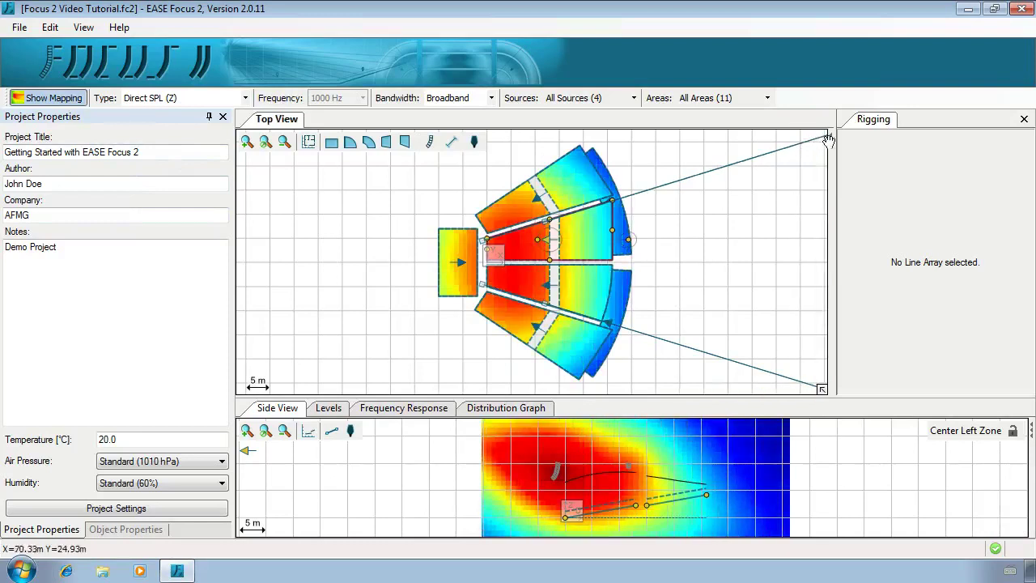
mouse_move(831, 146)
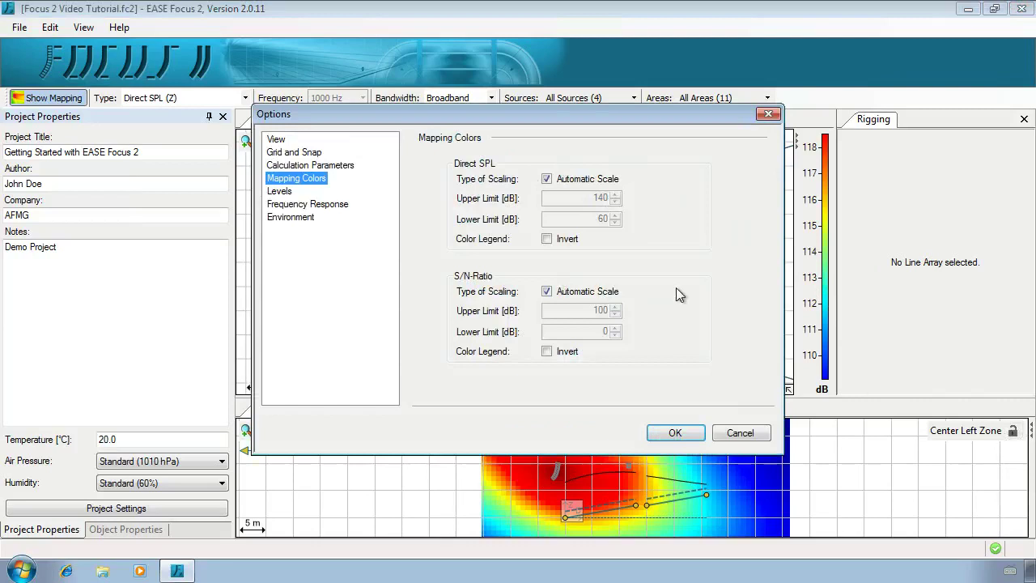
left_click(675, 437)
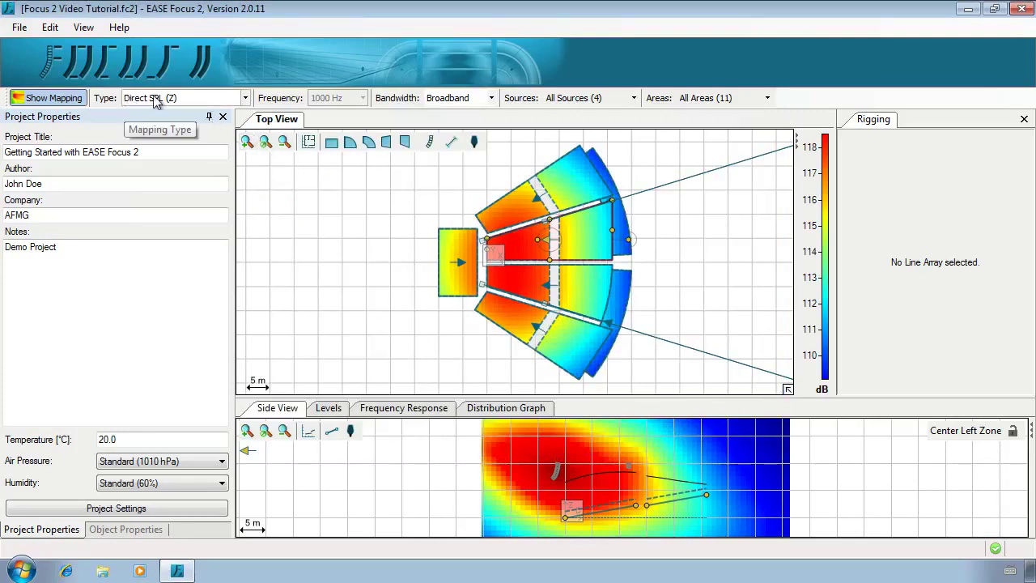
- Review the mapping types, try the 1 Octave bandwidth for the mapping, and return it to Broadband
left_click(248, 98)
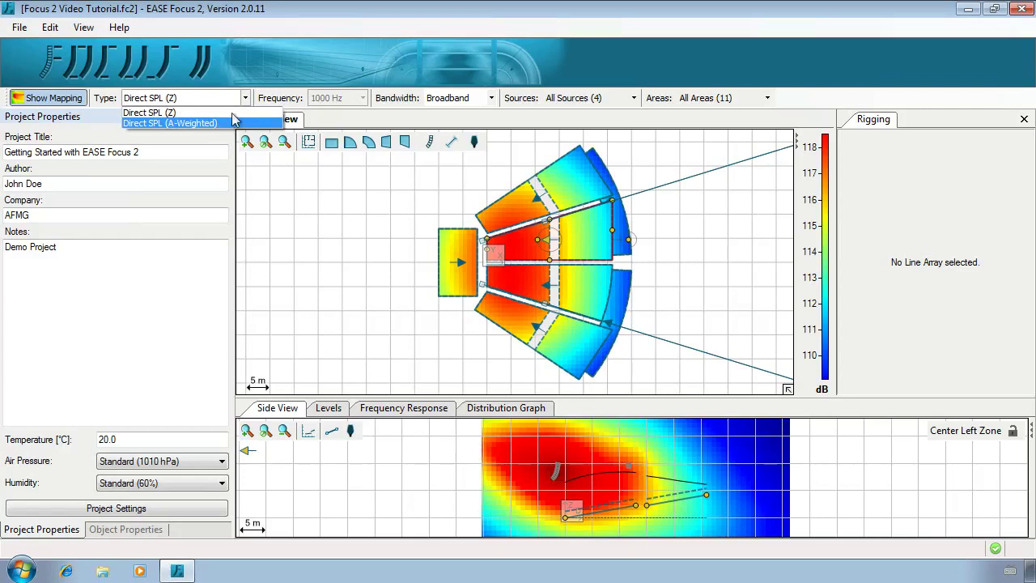
left_click(246, 99)
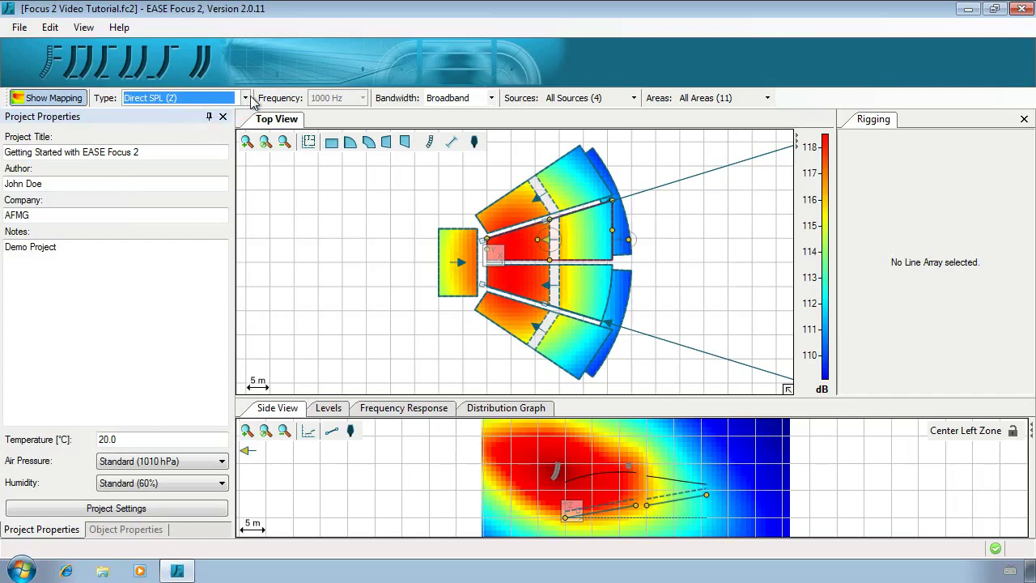
left_click(491, 99)
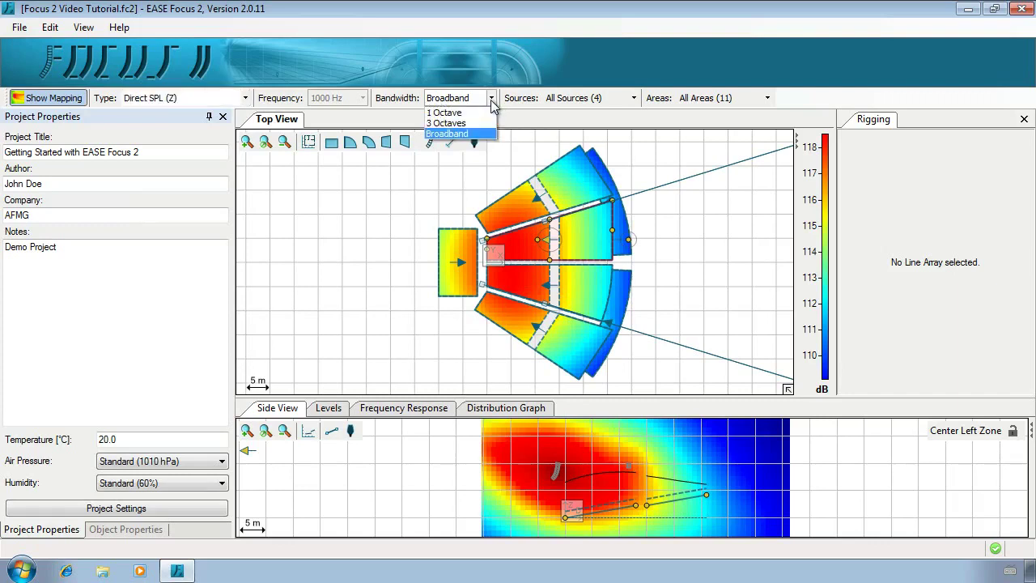
left_click(485, 113)
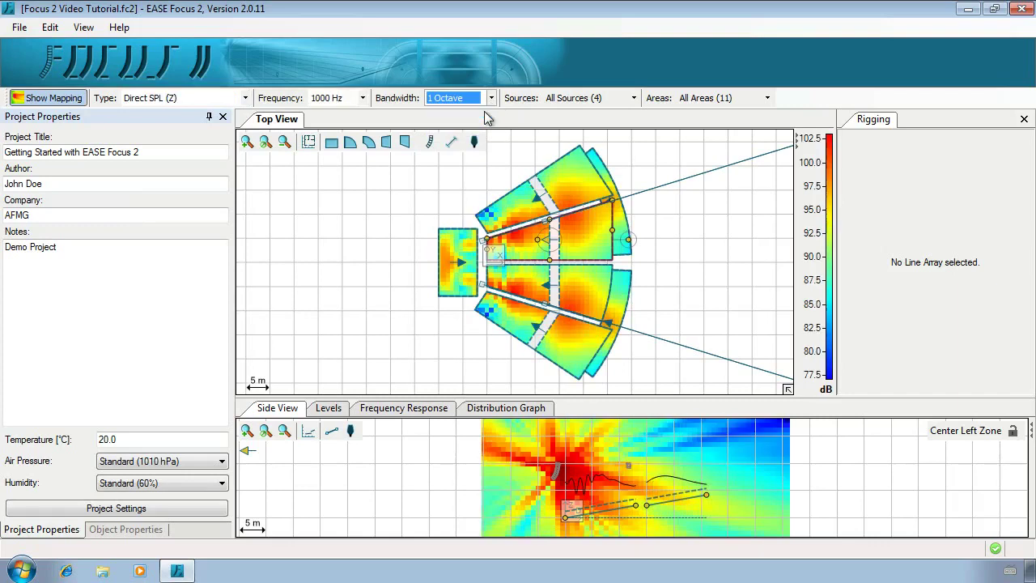
left_click(490, 100)
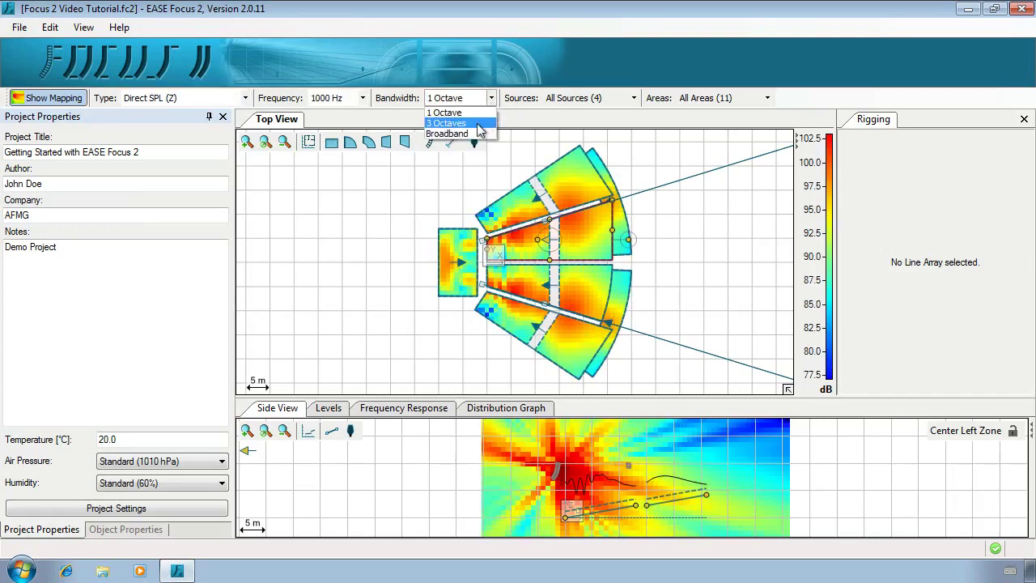
left_click(477, 135)
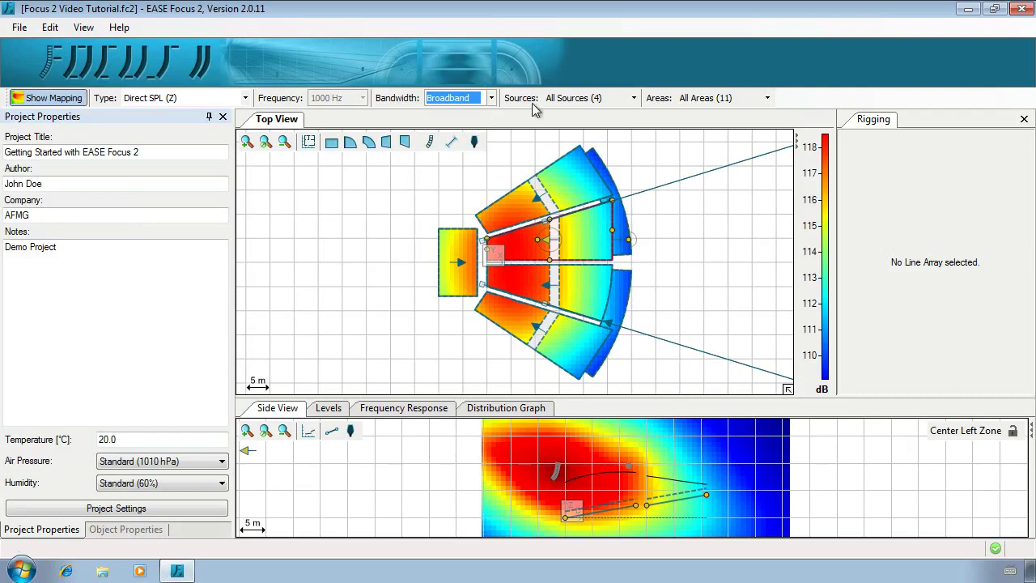
left_click(631, 101)
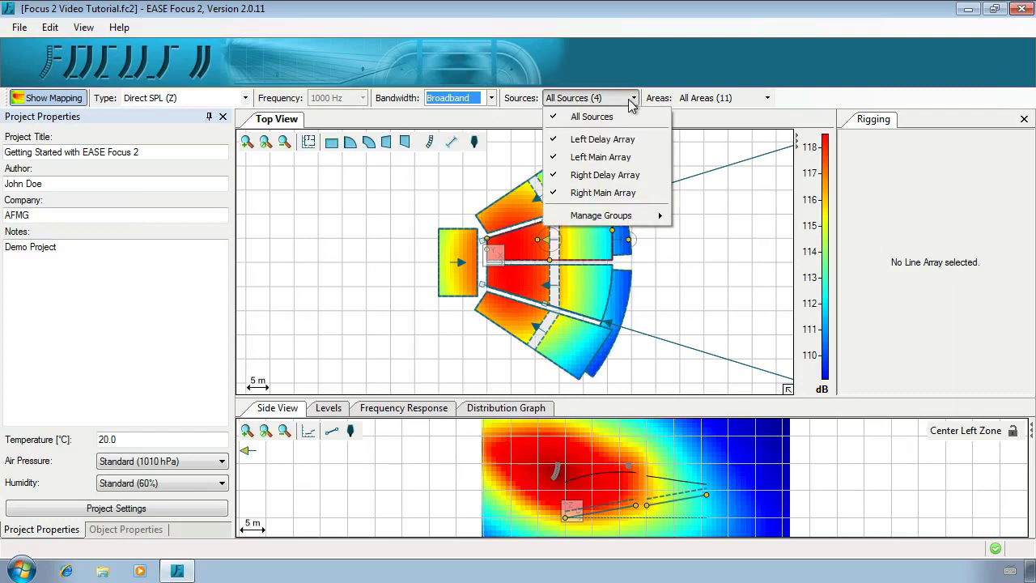
left_click(631, 100)
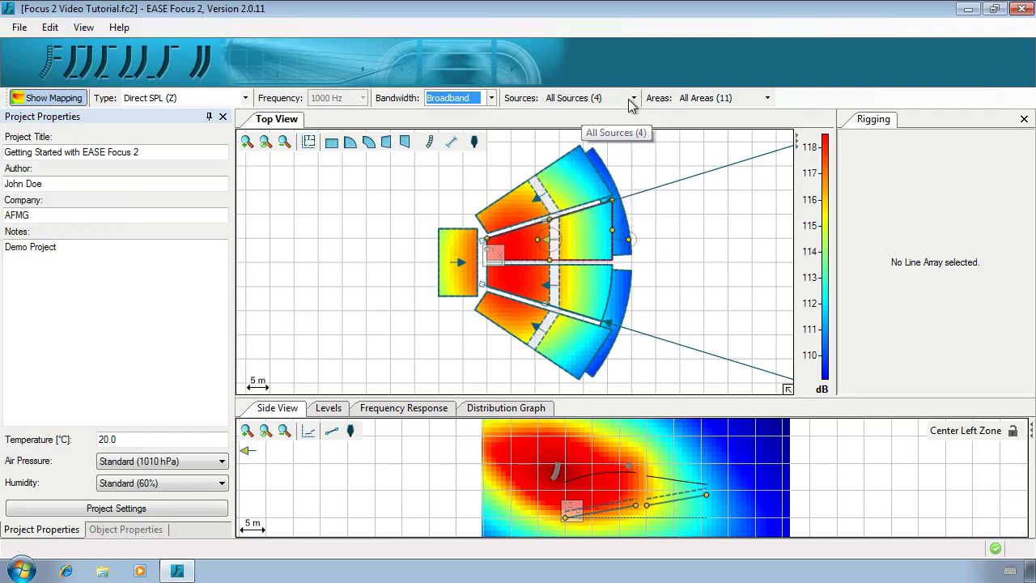
left_click(700, 99)
left_click(701, 99)
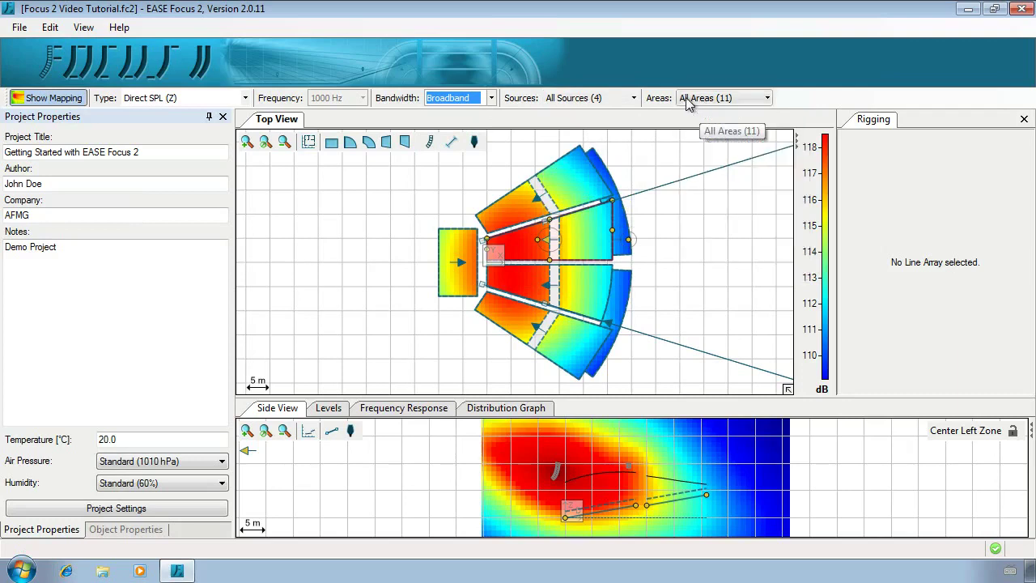
- Exclude both delay arrays from the mapping sources and store the remaining selection as a group labelled Main Systems
left_click(627, 99)
mouse_move(622, 219)
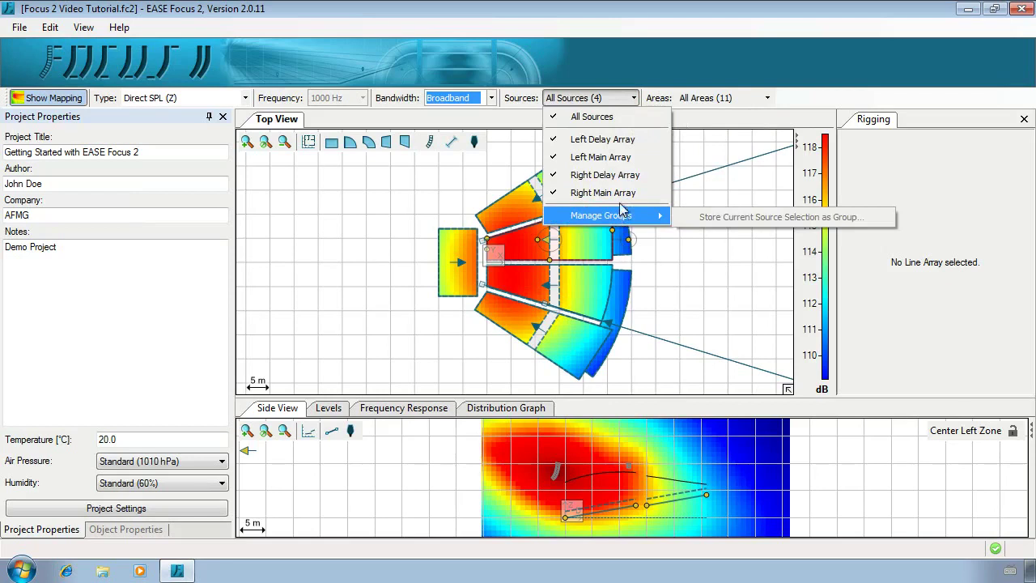
left_click(629, 140)
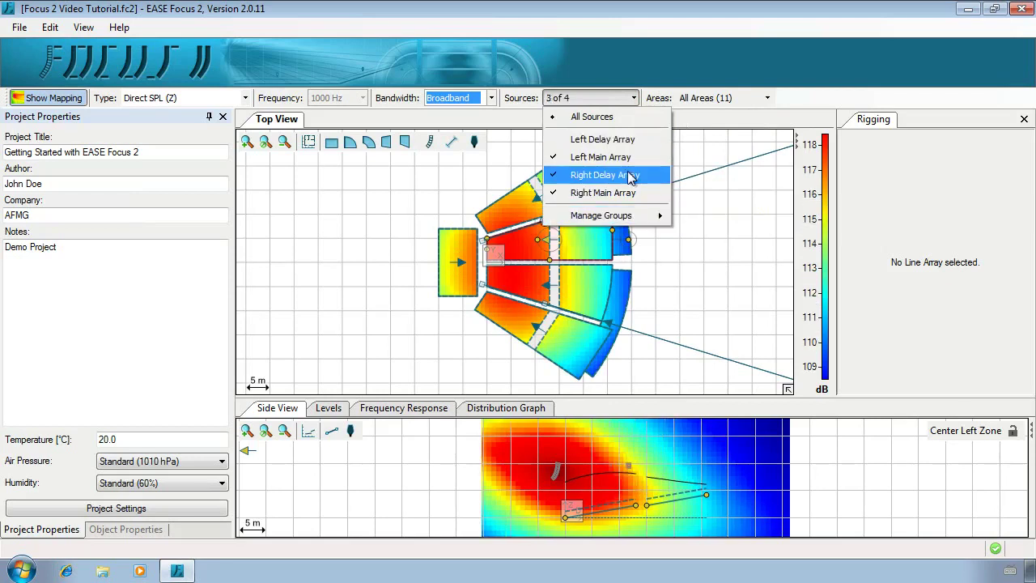
left_click(629, 174)
mouse_move(636, 216)
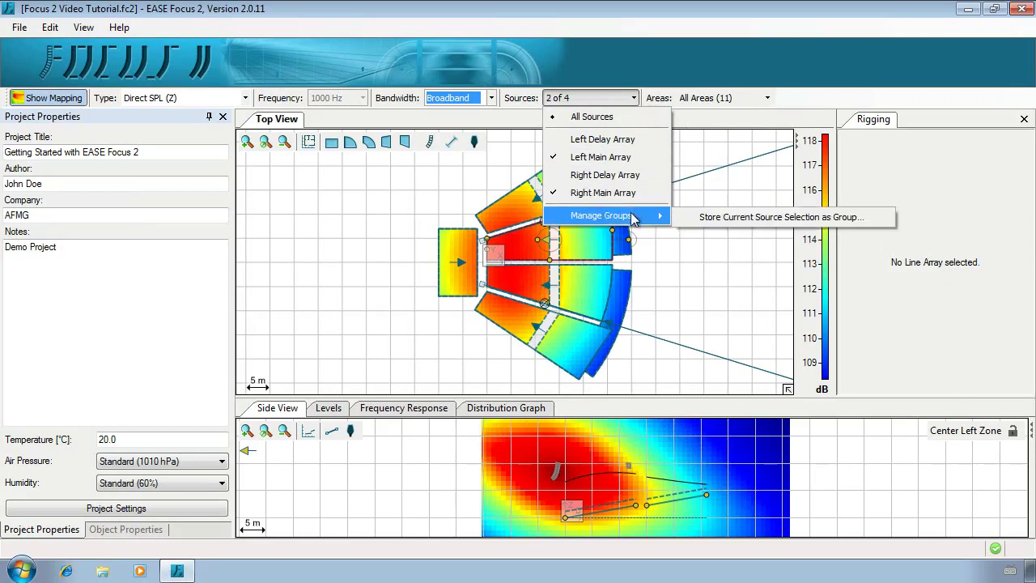
left_click(686, 217)
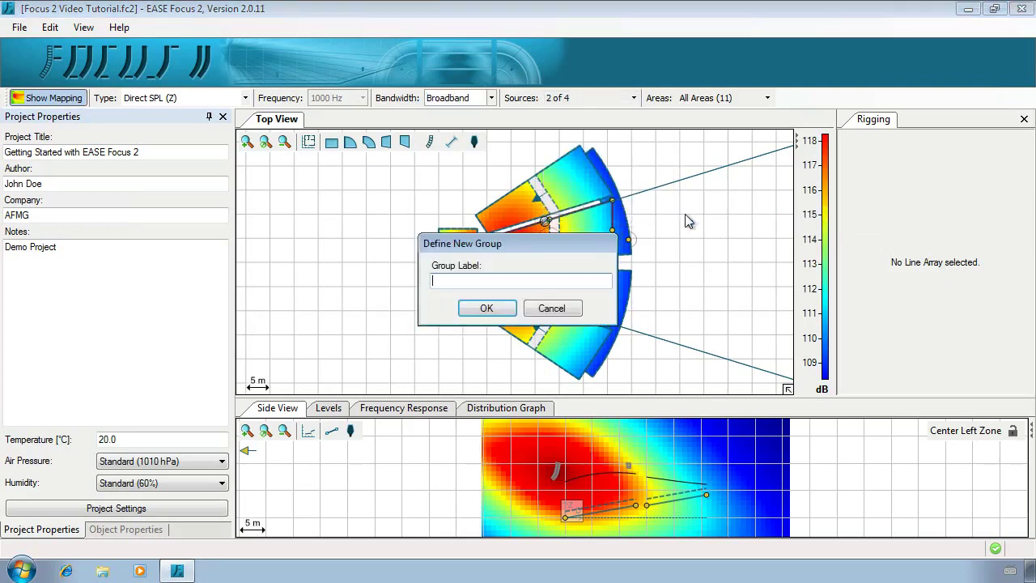
type("Main Systems")
left_click(486, 311)
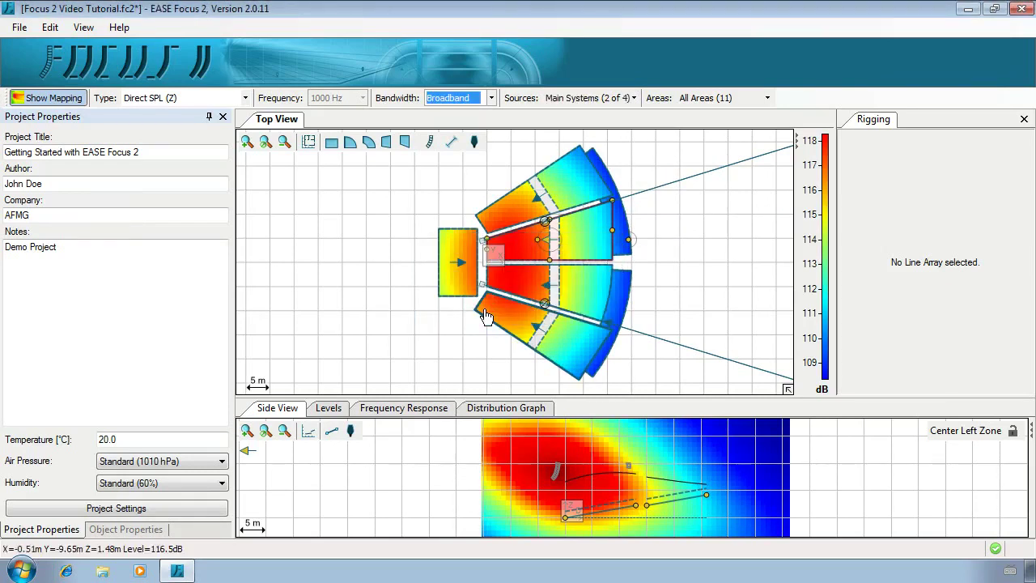
- Limit the mapping sources to the Left and Right Delay Arrays and store the selection as a group labelled Delay Systems
left_click(626, 98)
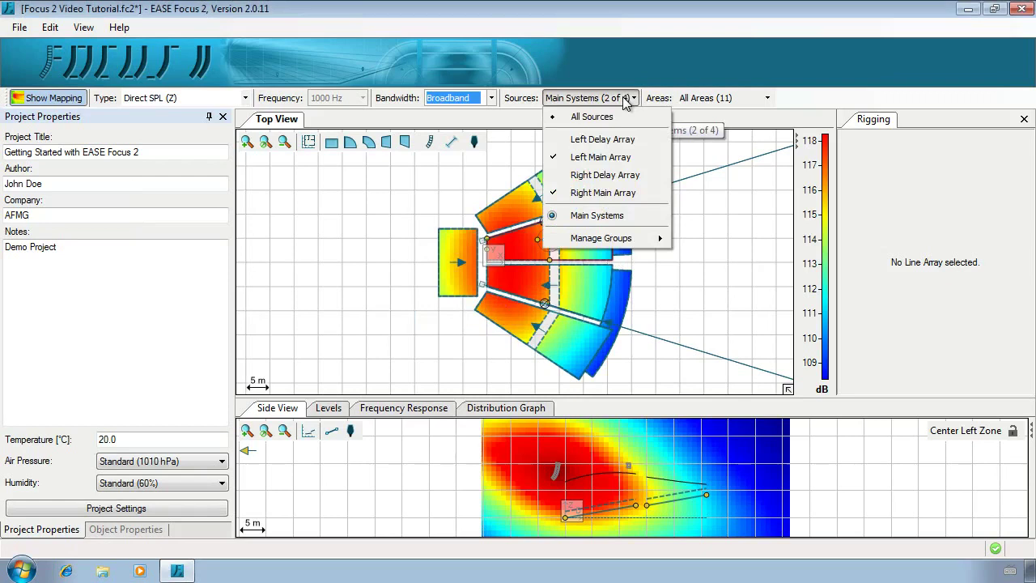
left_click(618, 144)
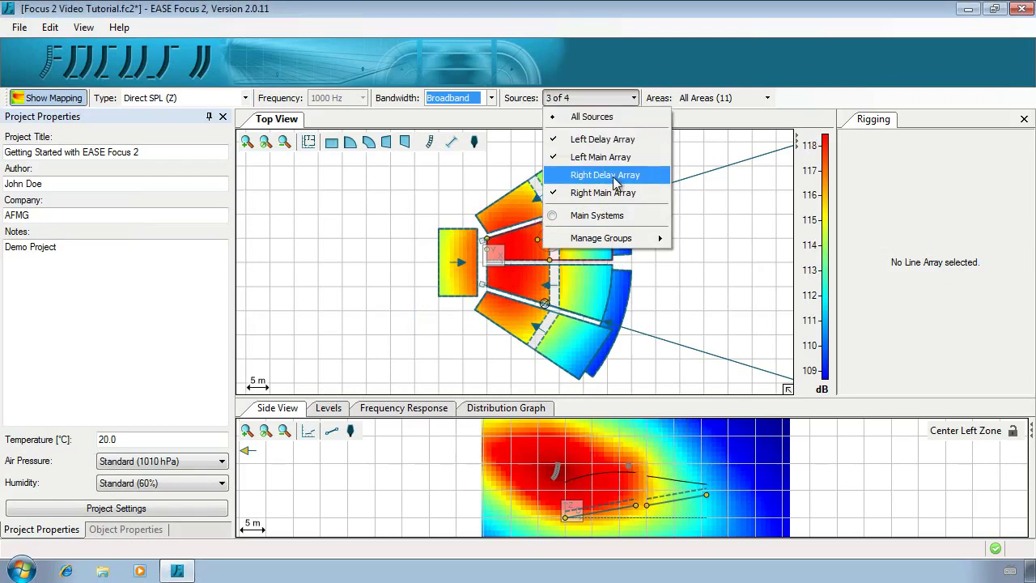
left_click(615, 176)
left_click(613, 158)
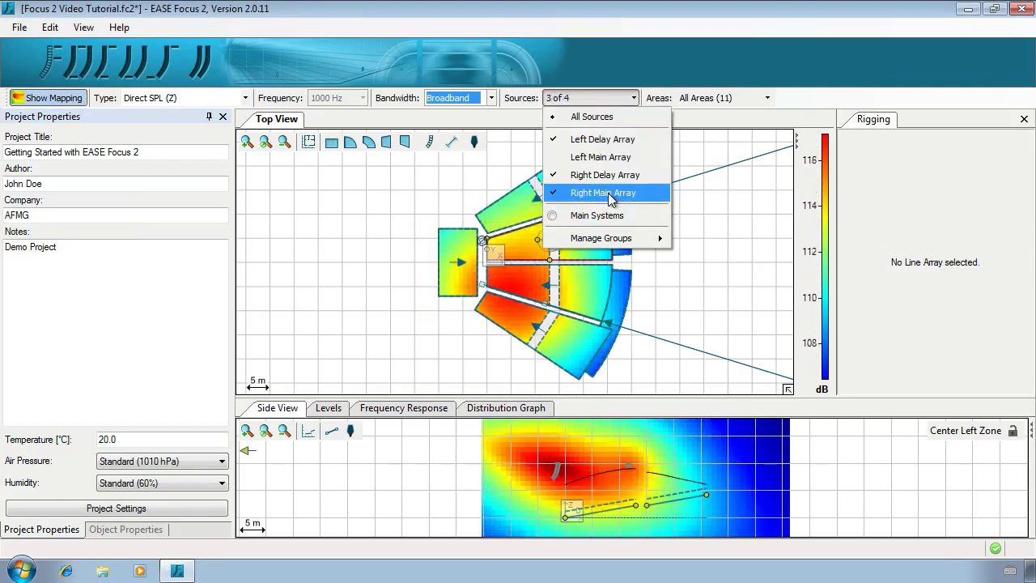
left_click(612, 193)
mouse_move(635, 240)
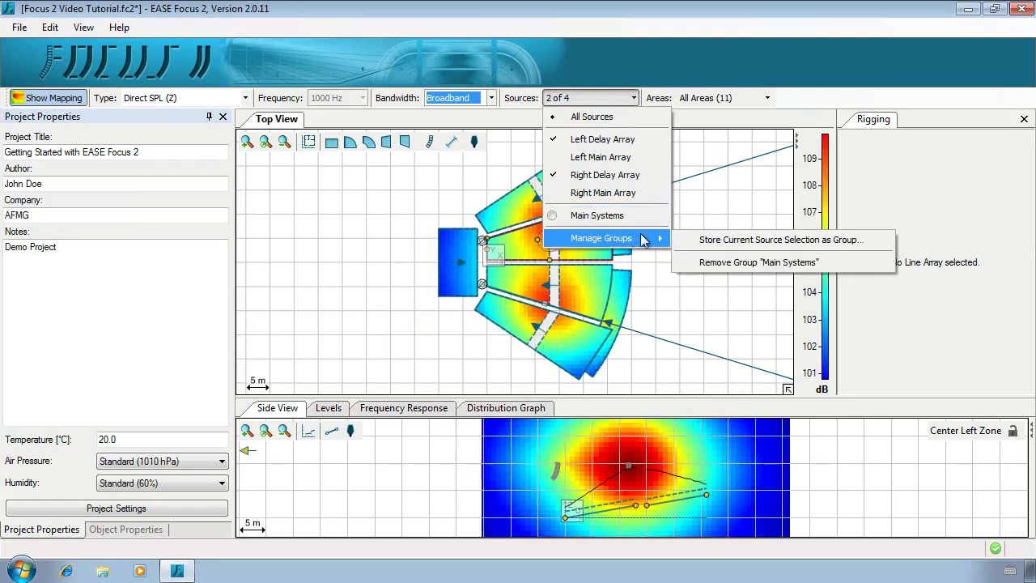
left_click(693, 239)
type("Delay Systems")
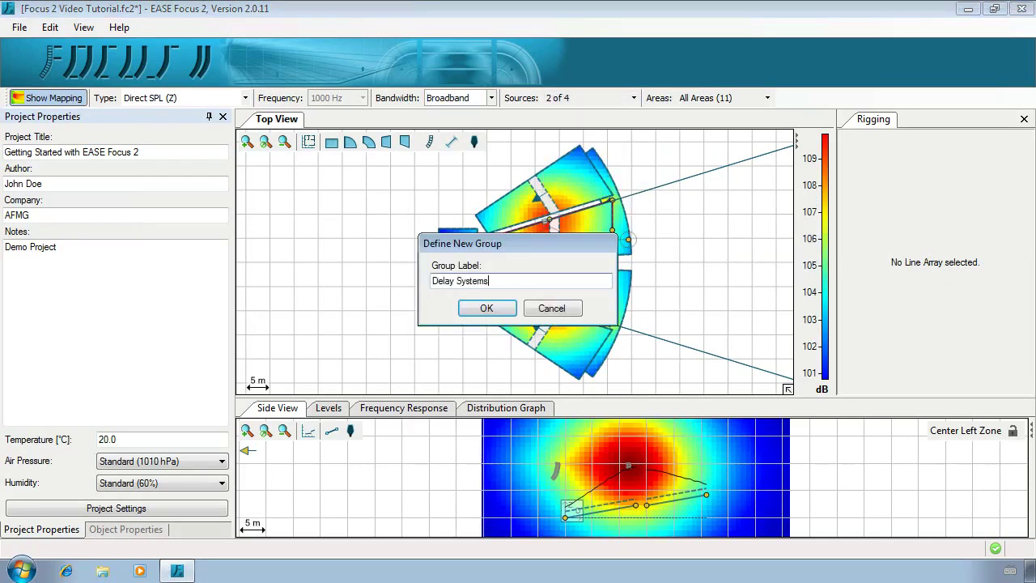
left_click(487, 309)
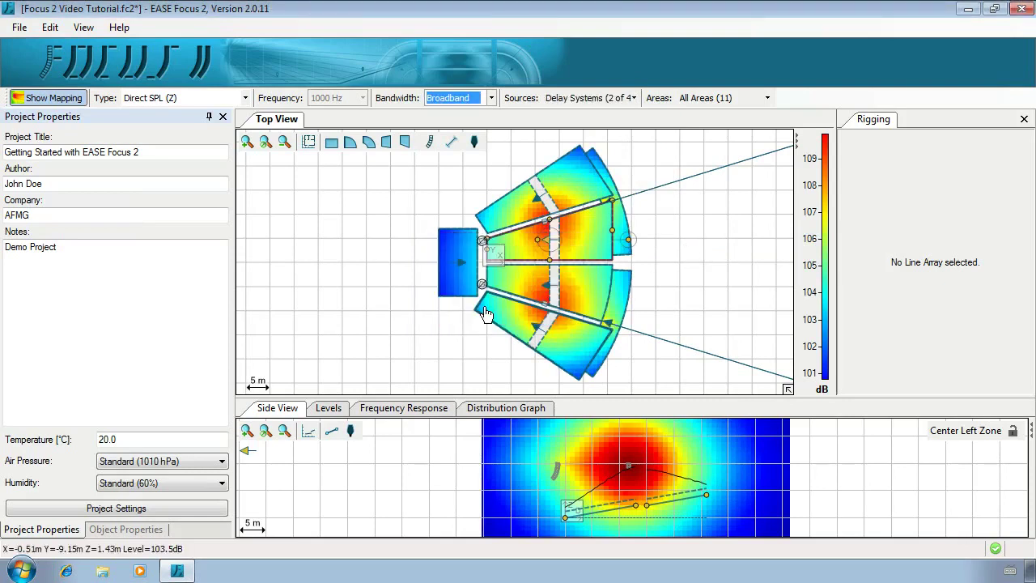
- Try excluding the Left Delay Array from the mapping sources and restore the Delay Systems group
left_click(626, 98)
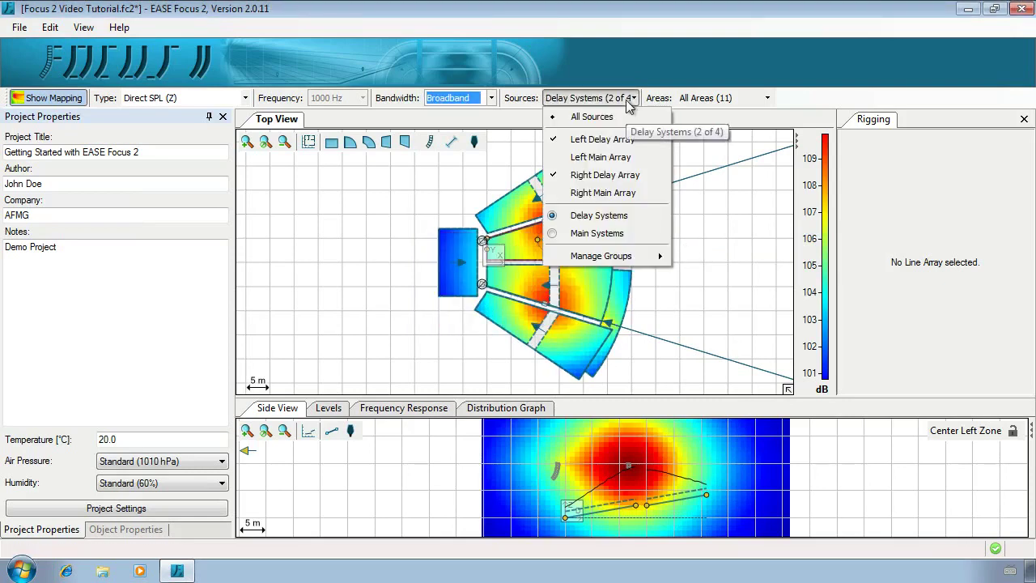
left_click(625, 140)
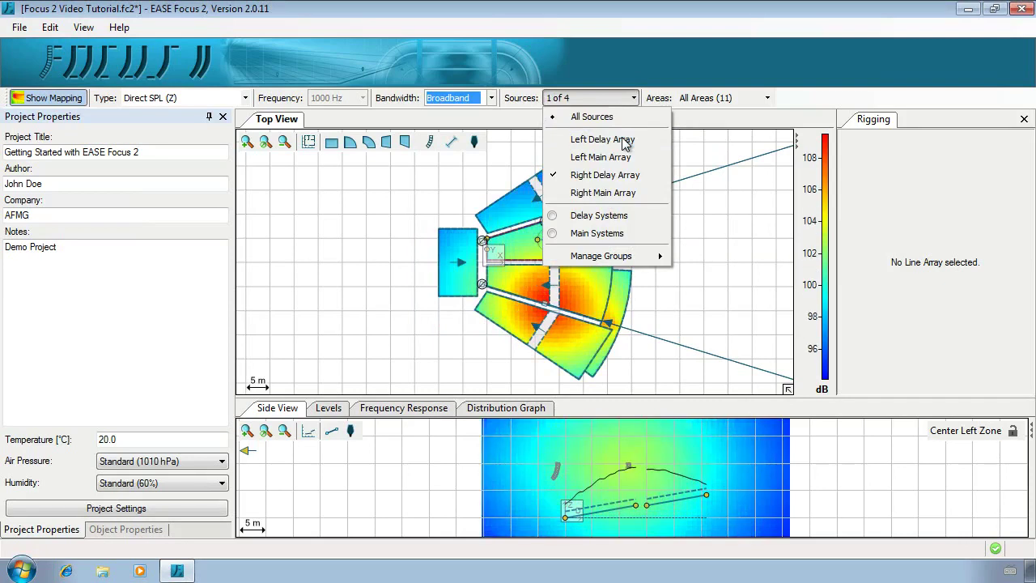
left_click(601, 217)
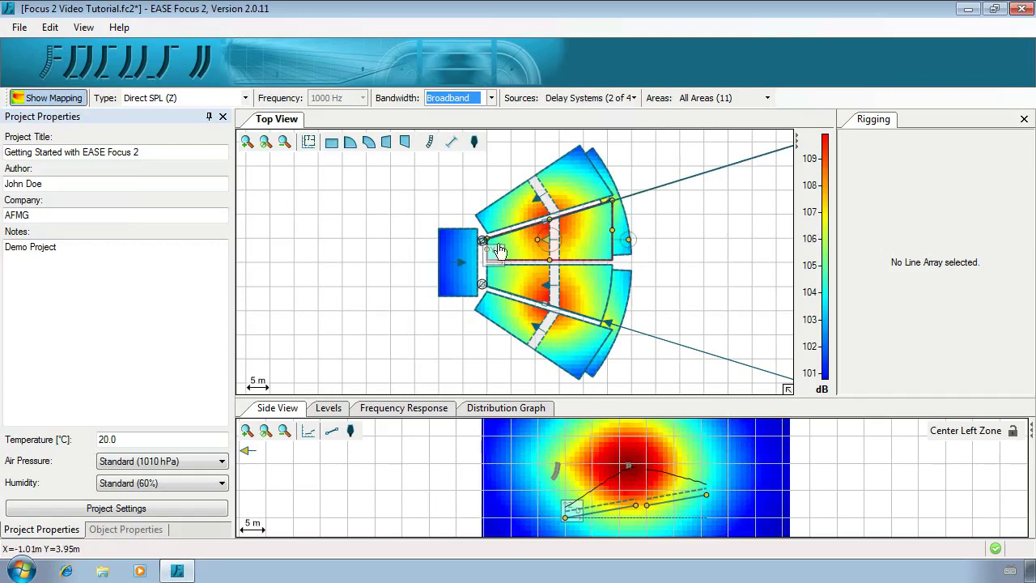
- Look through the mappable areas, switch the mapping from the Front Areas to the Back Areas group, and restore All Areas
left_click(759, 99)
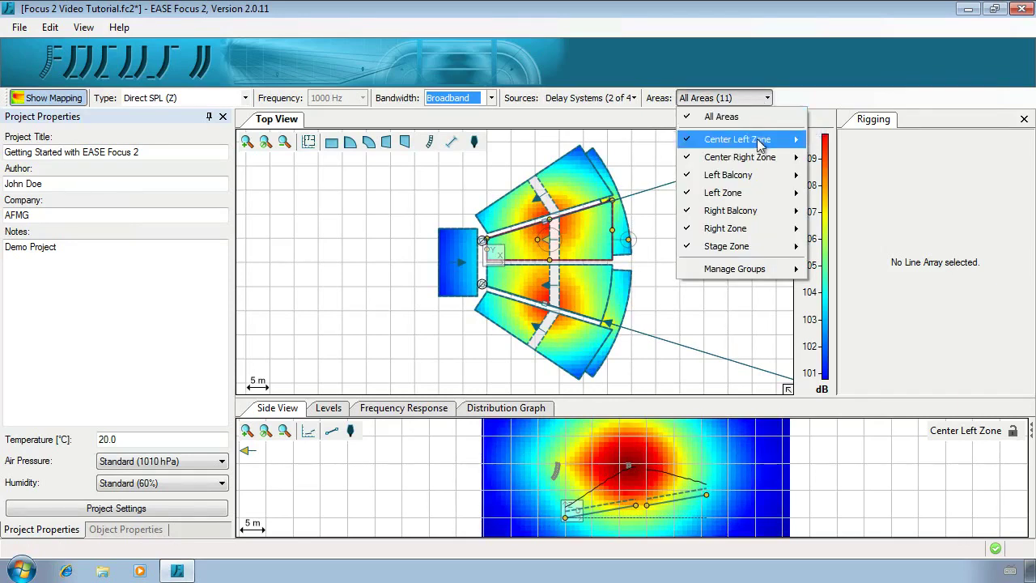
mouse_move(757, 157)
mouse_move(755, 177)
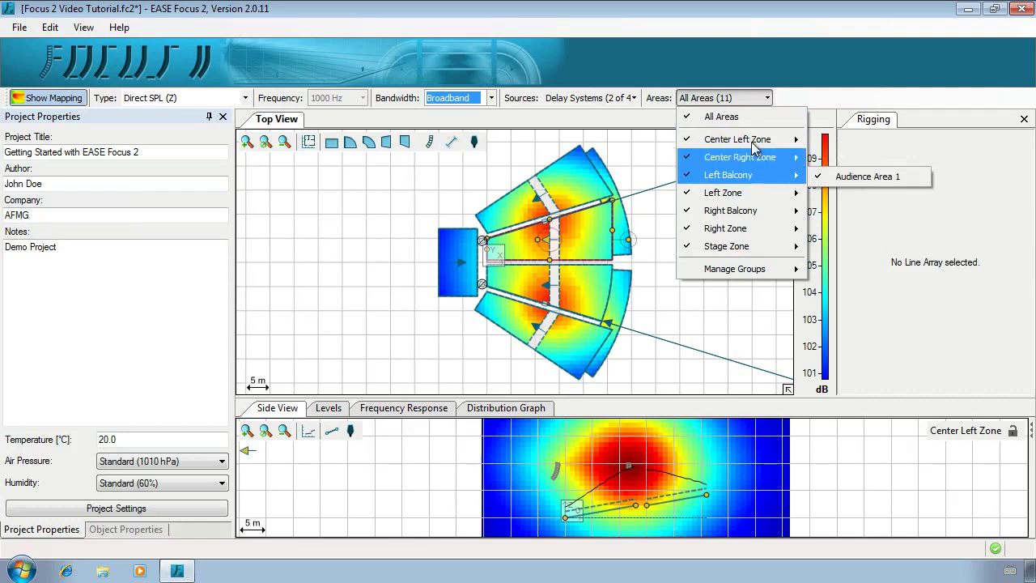
left_click(767, 98)
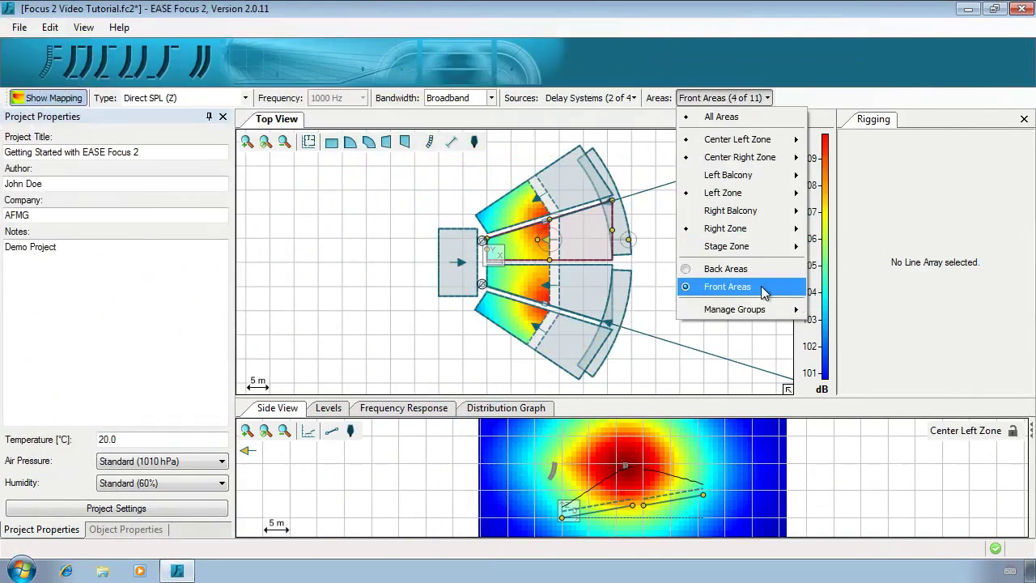
left_click(745, 268)
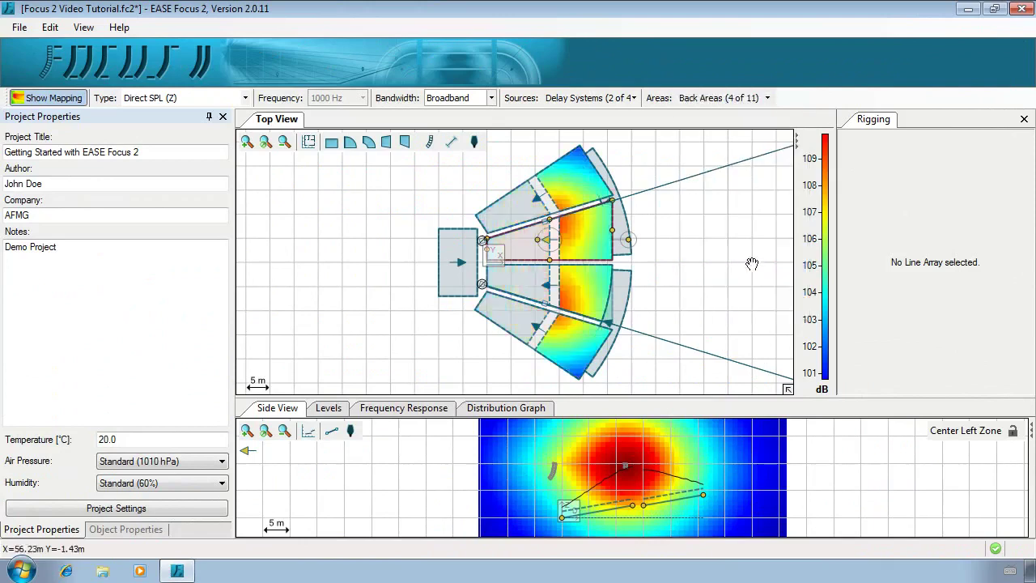
left_click(722, 99)
left_click(737, 117)
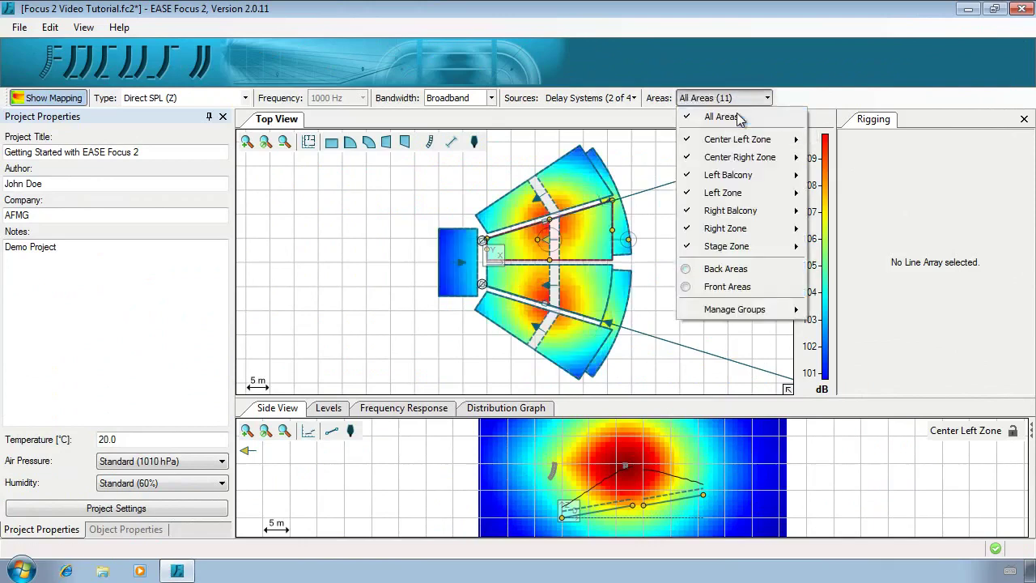
- Open the copy options for the Center Left Zone's areas and expand the audience area groups as possible targets
left_click(590, 238)
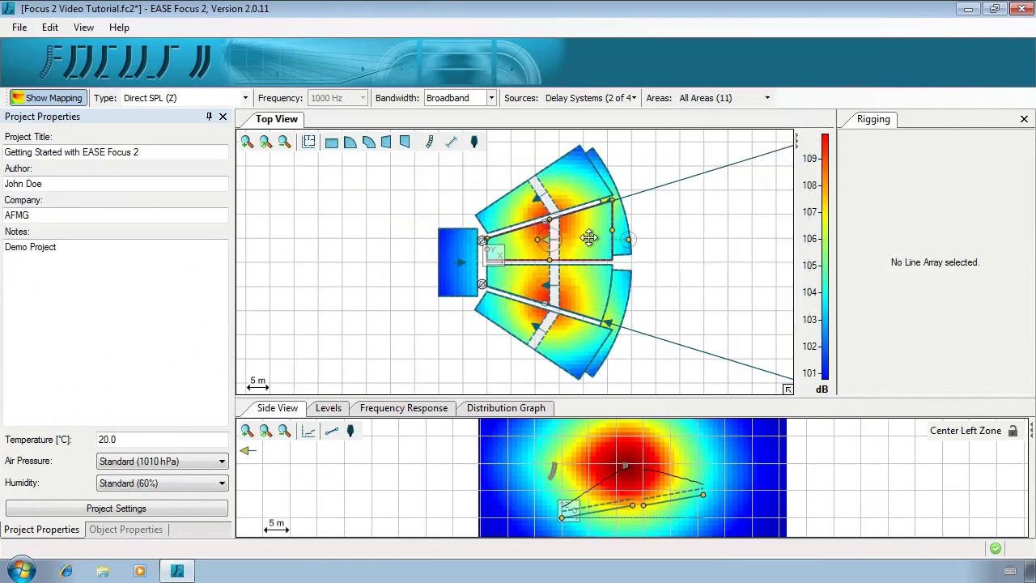
left_click(202, 301)
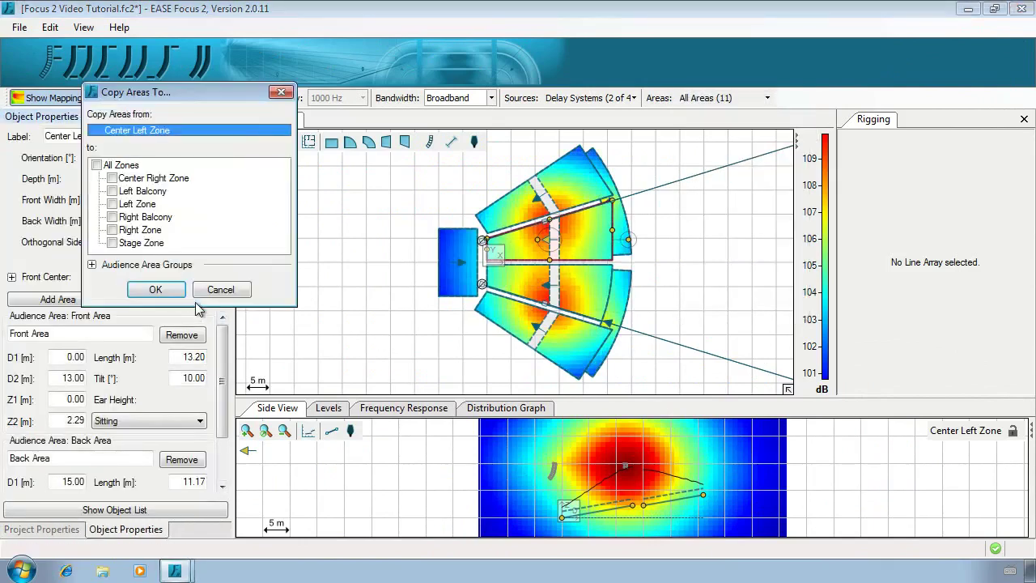
left_click(92, 264)
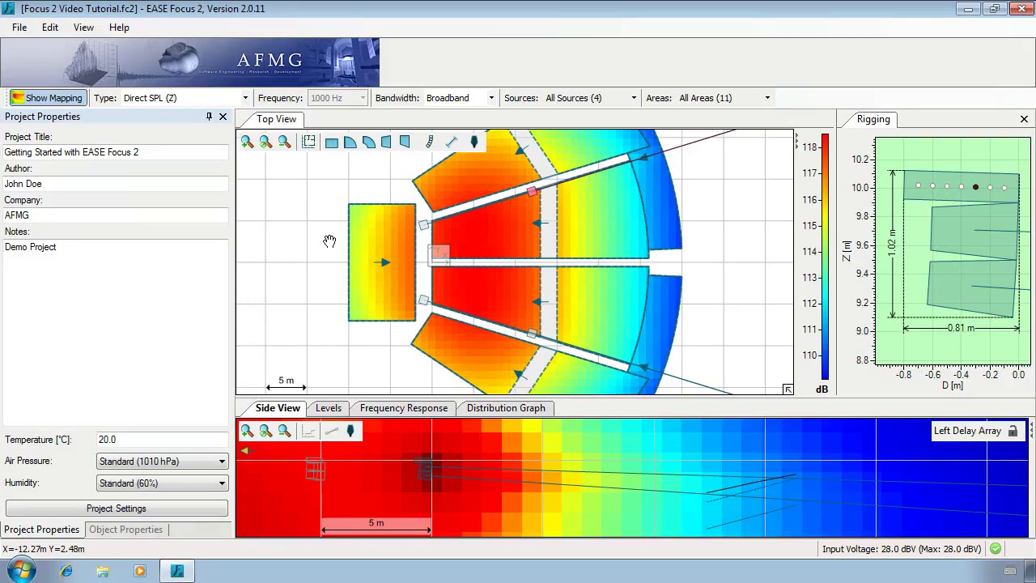
- Show the distribution graph of the broadband direct SPL for all sources and areas
left_click(531, 411)
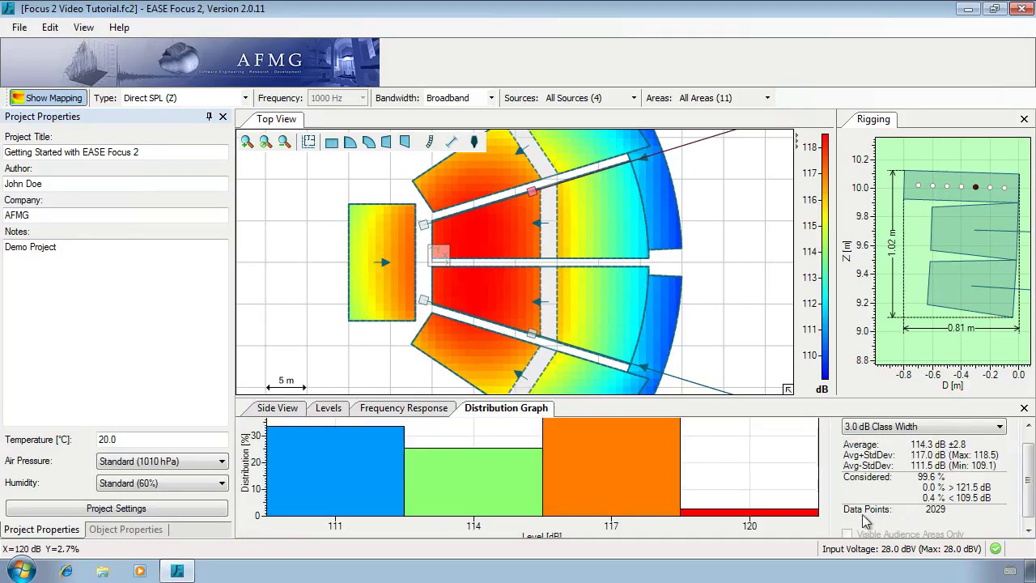
- Try a class width of 0.5 dB in the distribution graph and set it to 1.0 dB
scroll(570, 461, "up", 1)
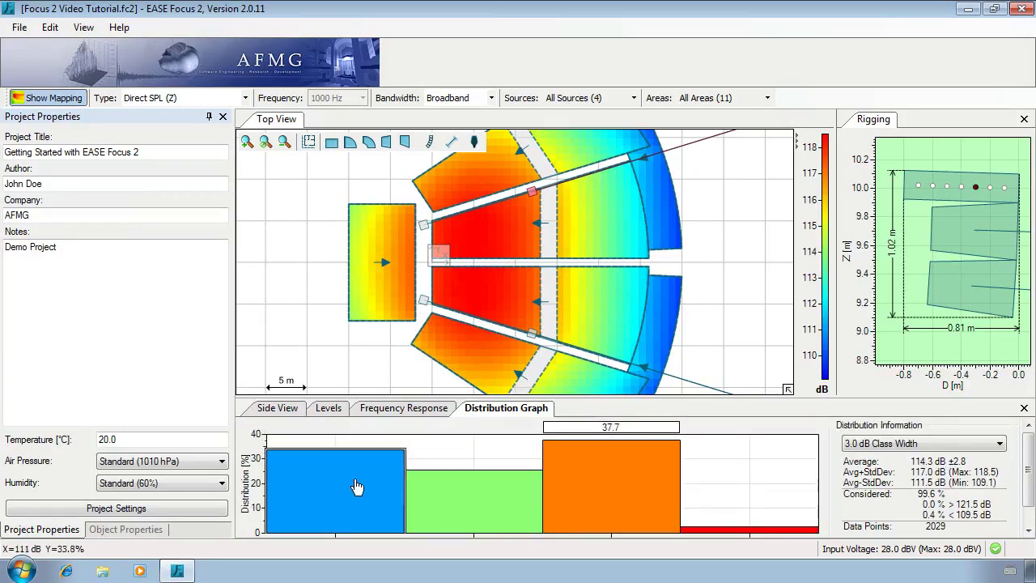
mouse_move(359, 487)
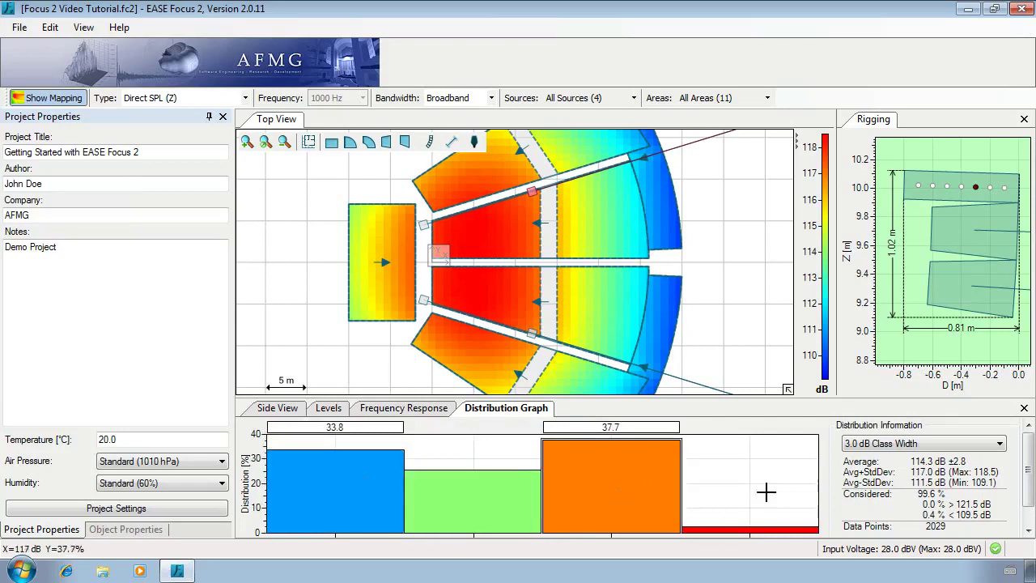
left_click(929, 449)
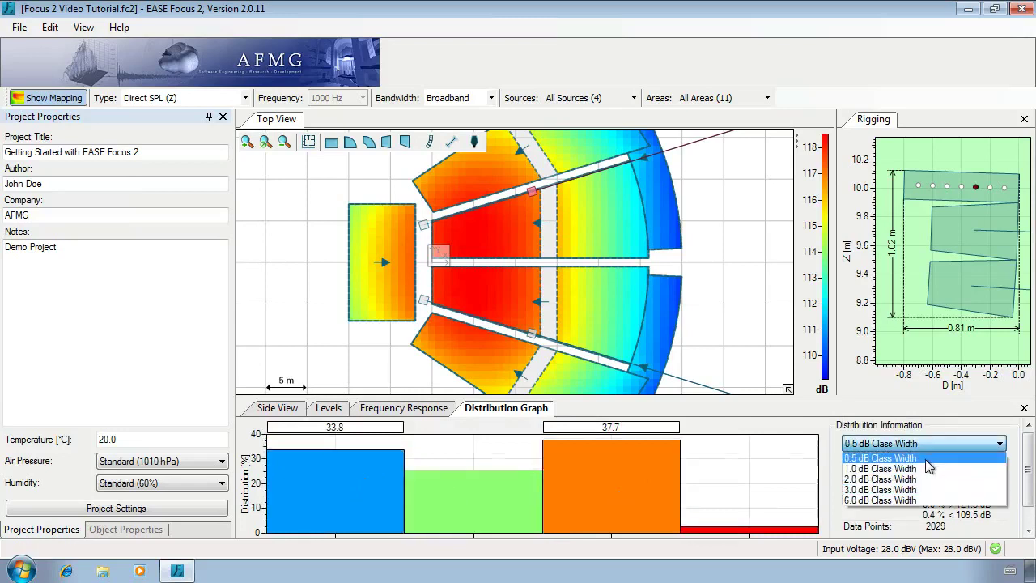
left_click(927, 459)
left_click(924, 445)
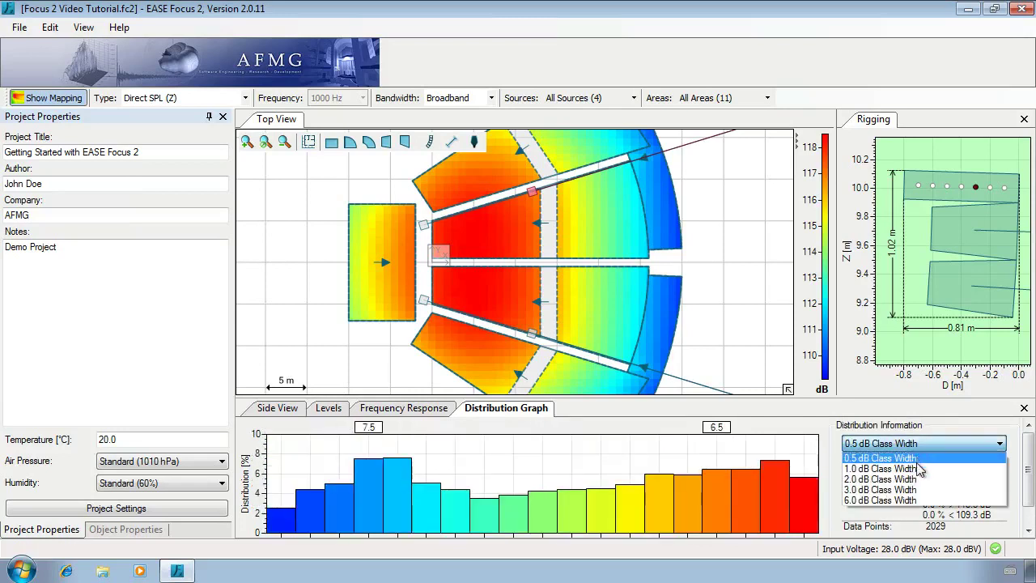
left_click(919, 469)
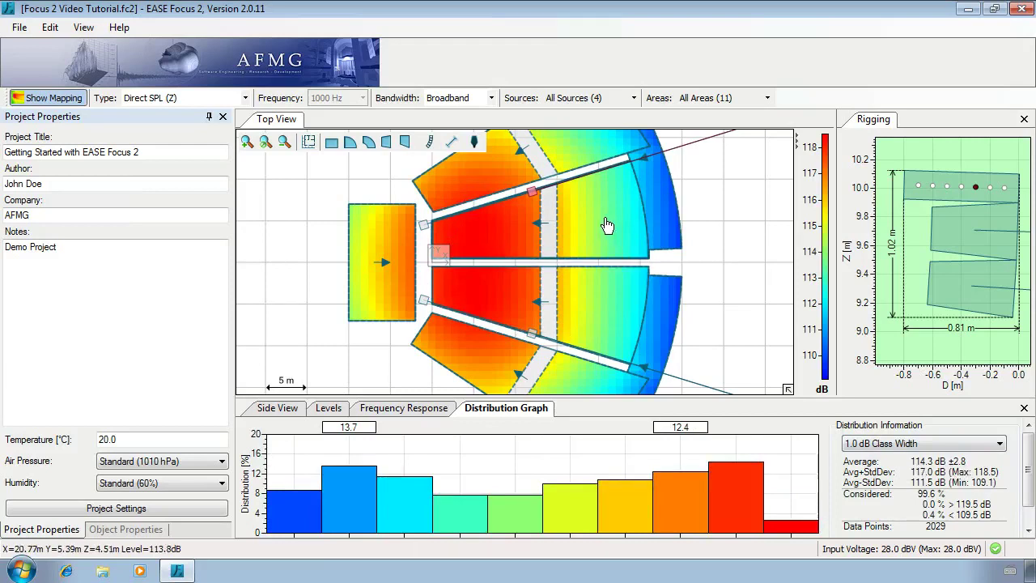
- Exclude all zones except the Stage Zone from the mapping and limit the distribution graph to visible audience areas only
left_click(722, 98)
left_click(743, 141)
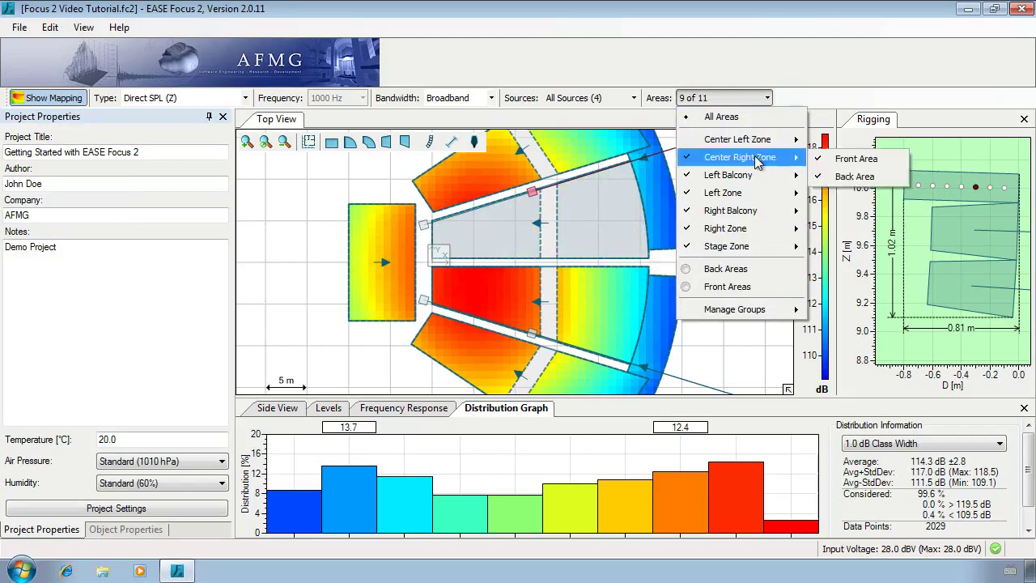
left_click(749, 157)
left_click(750, 175)
left_click(750, 194)
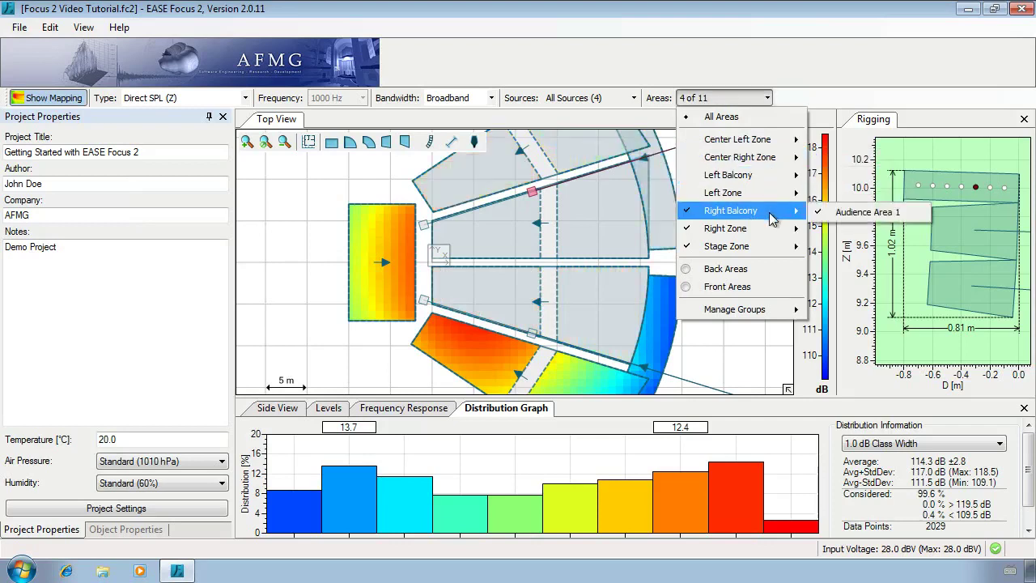
left_click(767, 212)
left_click(767, 230)
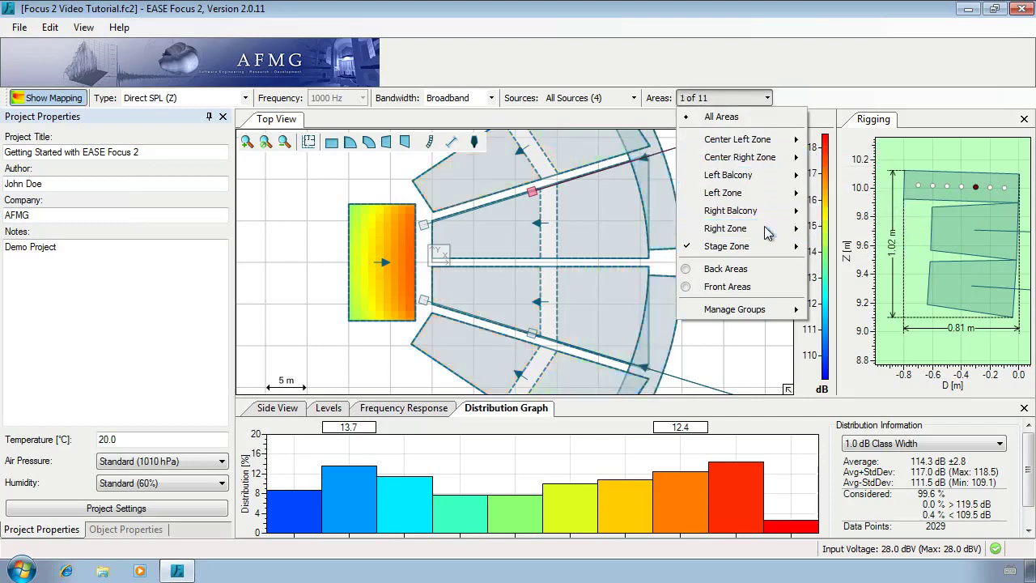
left_click(757, 99)
left_click_drag(1028, 467, 1028, 490)
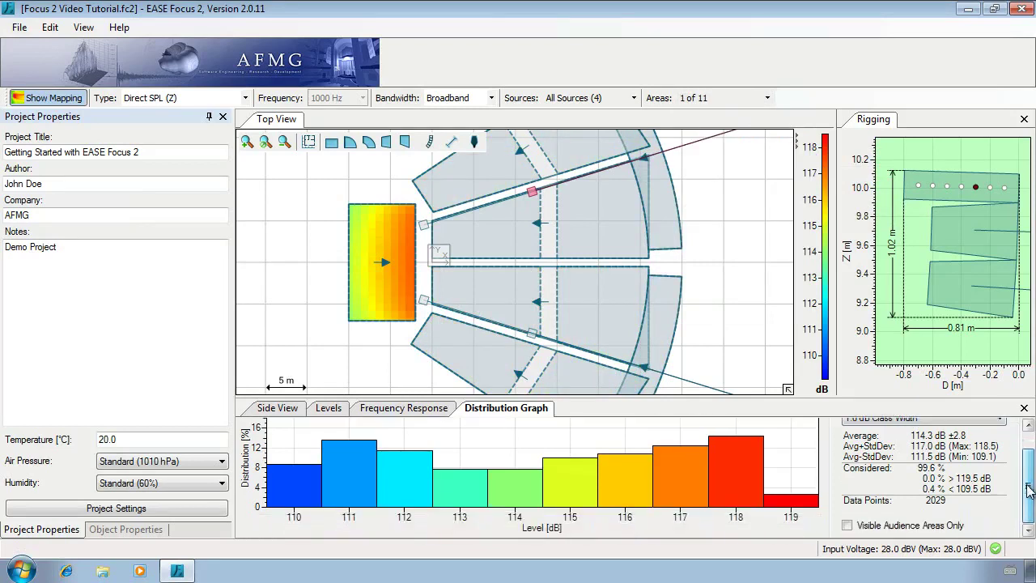
left_click(848, 526)
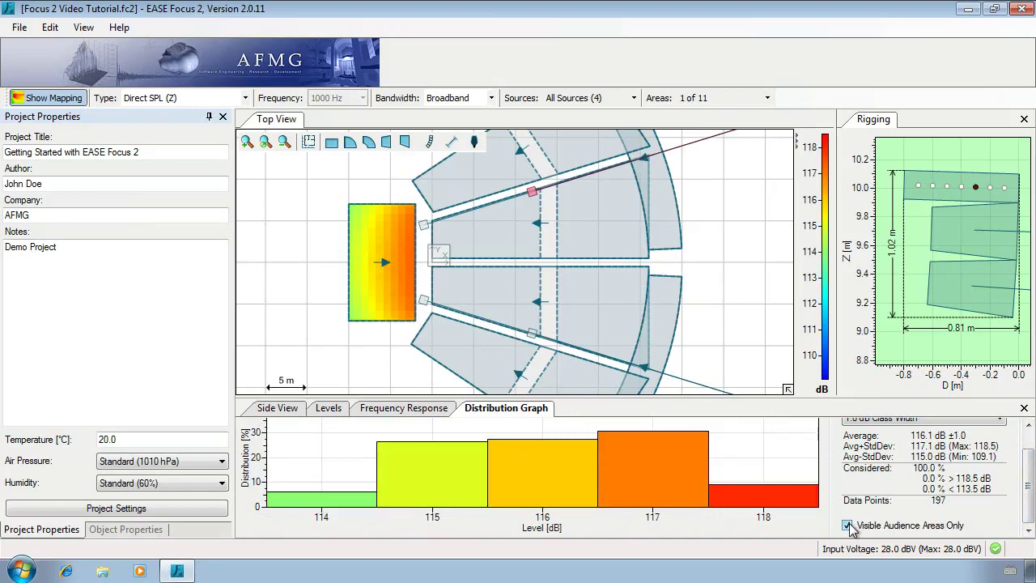
- Open the calculation parameter options and look through the mapping resolution choices, keeping medium
key("F9")
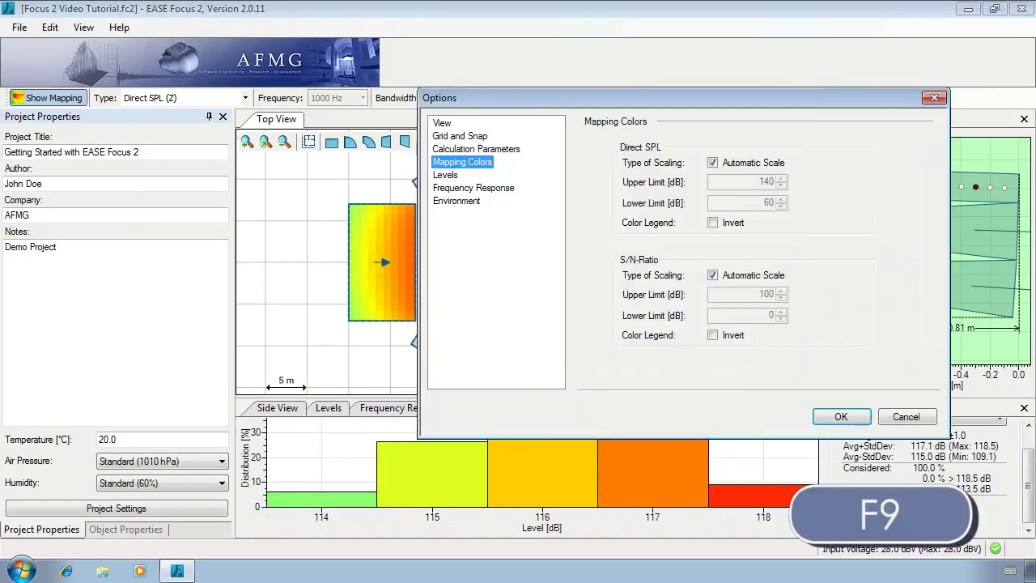
left_click(494, 150)
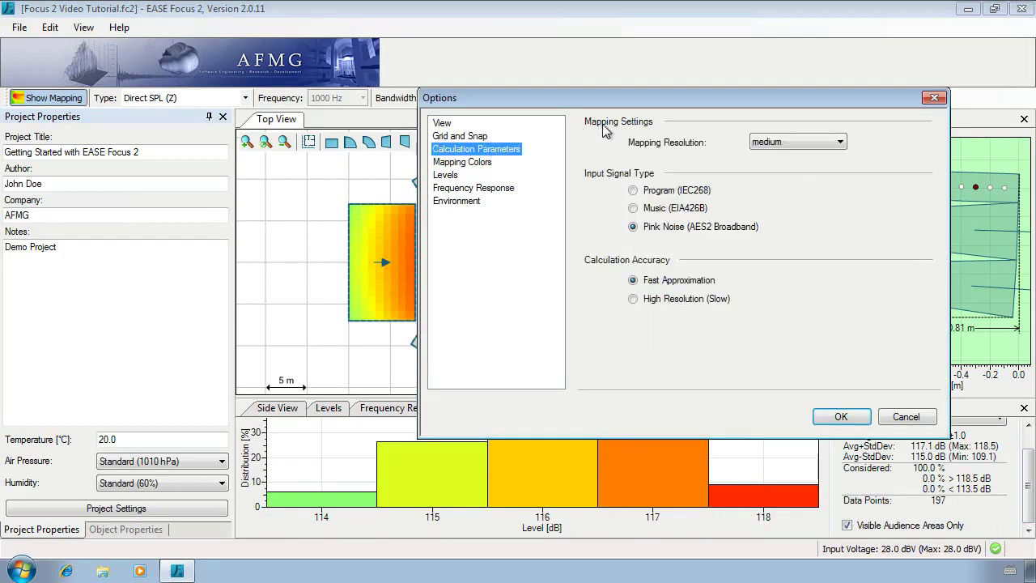
left_click(822, 145)
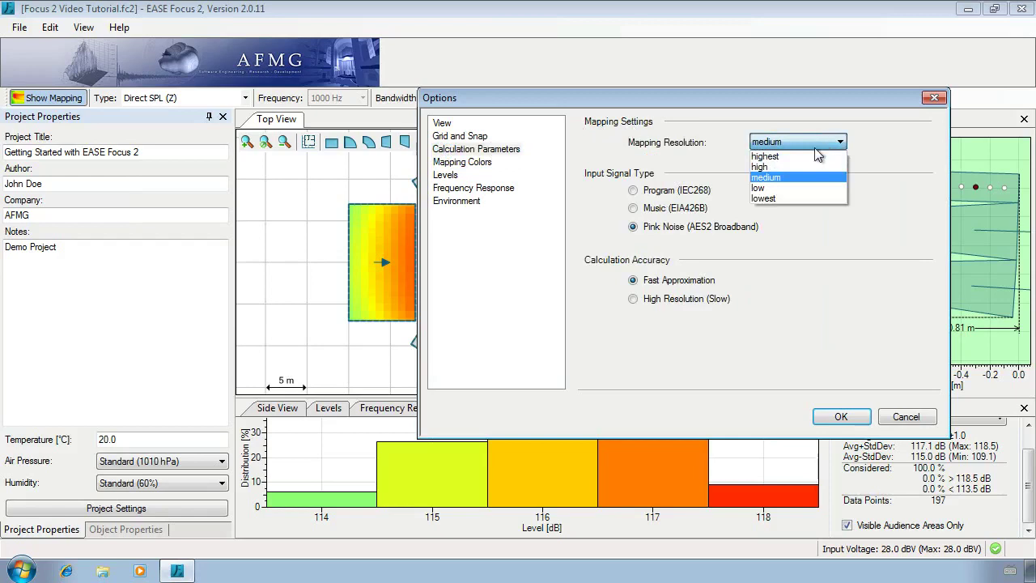
left_click(799, 179)
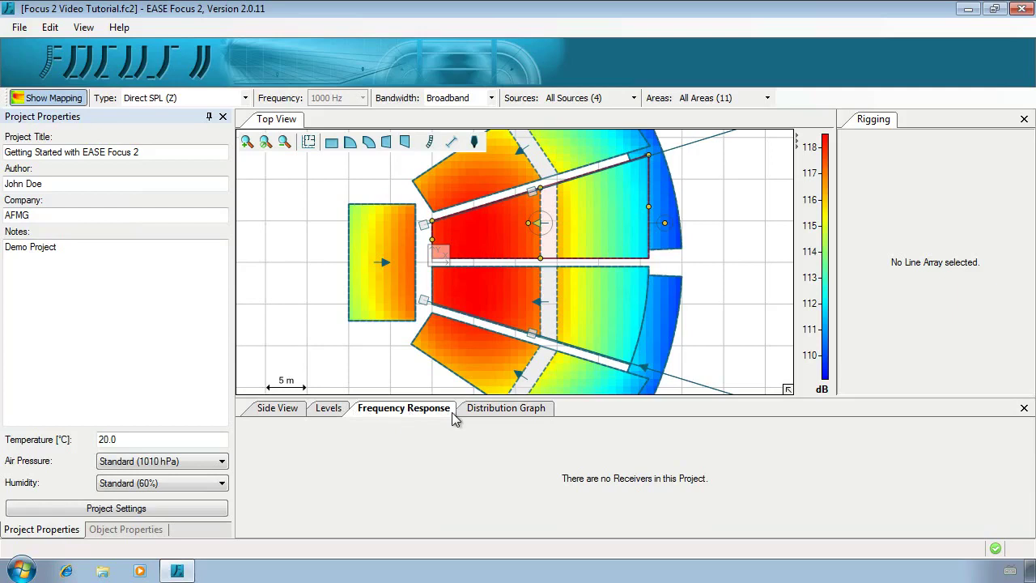
- Place three receivers: one each in the Center Left Zone's front and back areas and one in the Center Right Zone's front area
left_click(475, 144)
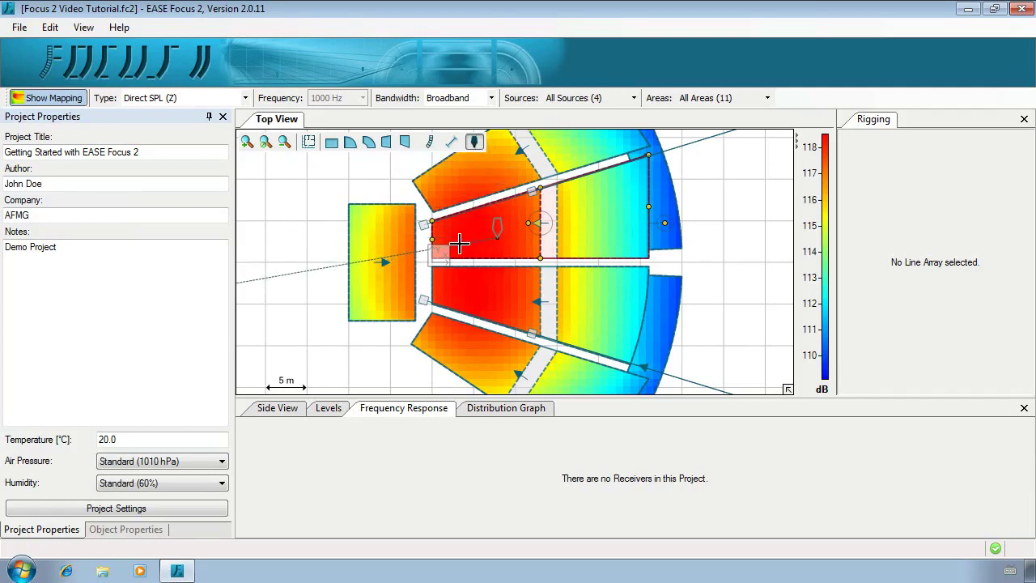
left_click(492, 236)
left_click(475, 144)
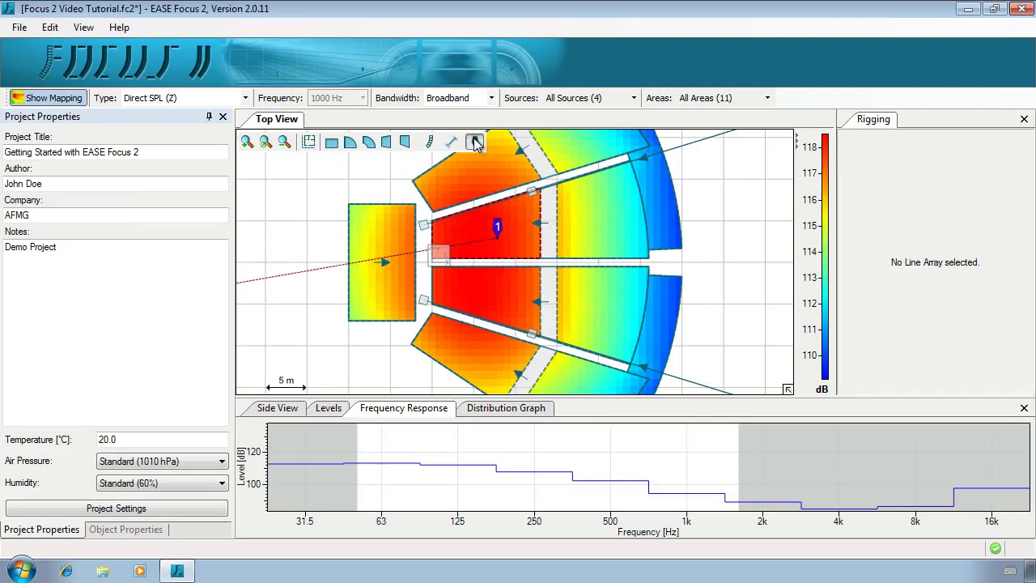
left_click(605, 238)
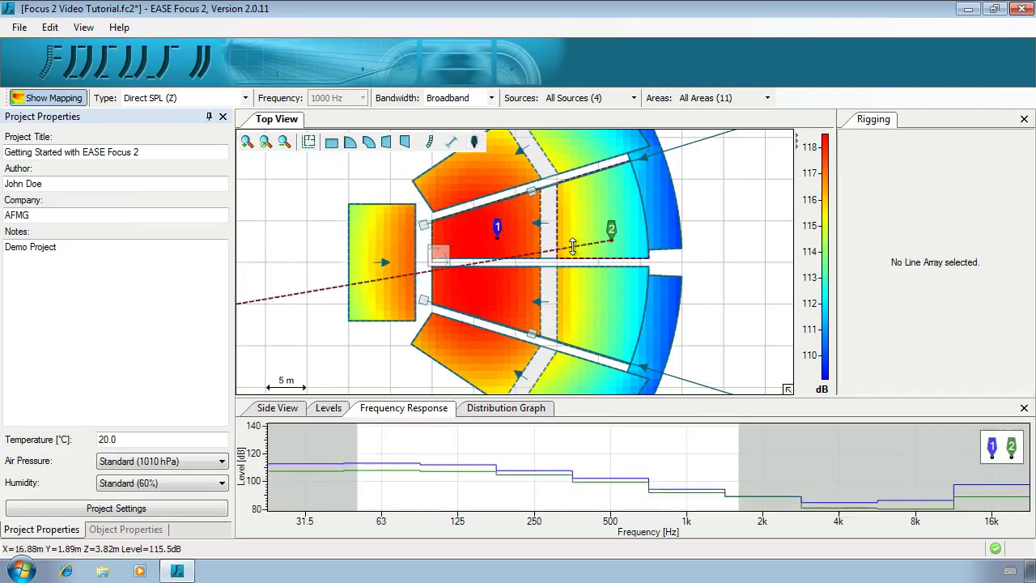
left_click(475, 143)
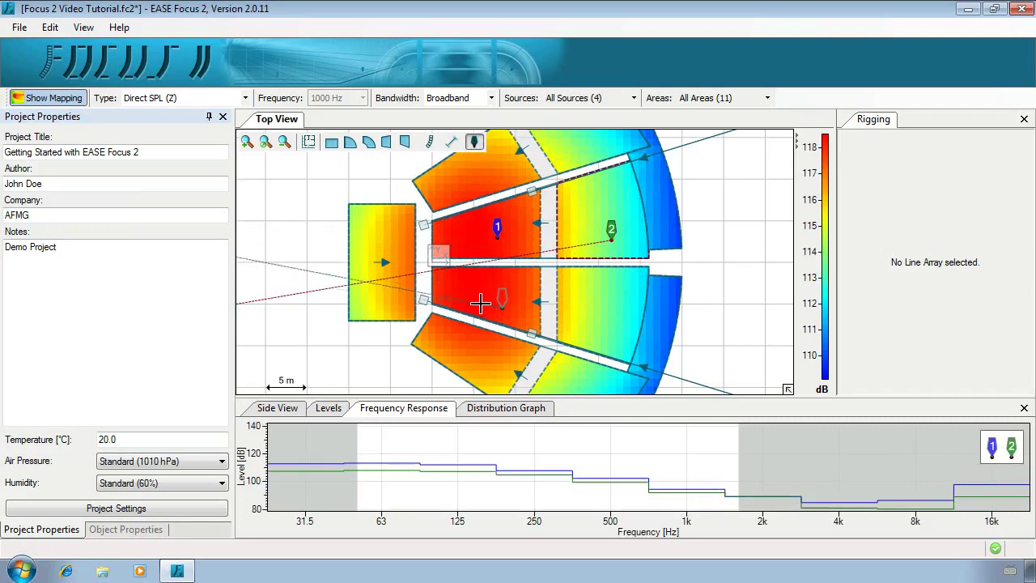
left_click(481, 302)
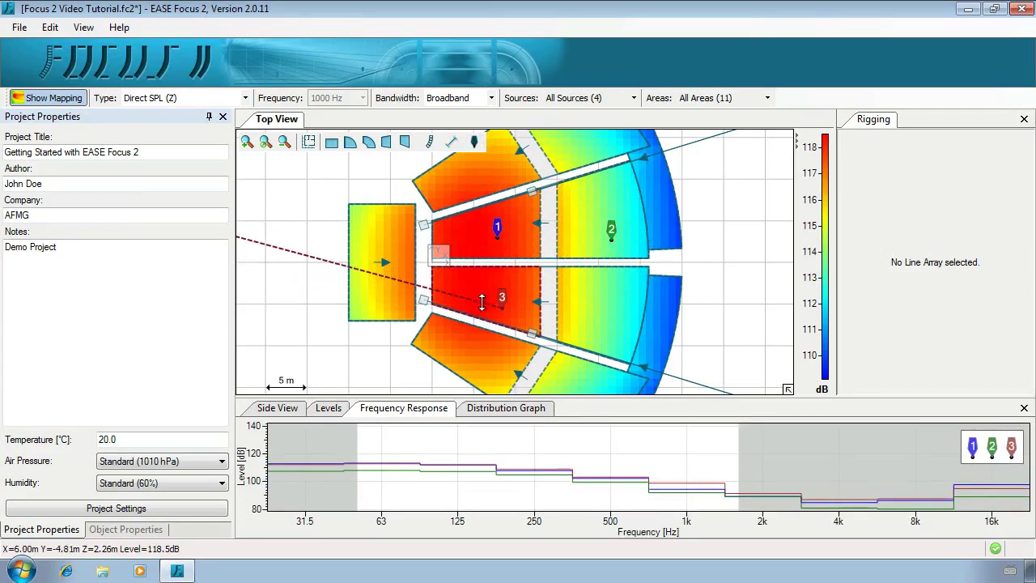
- Try receivers 1 and 2 as reference for the frequency responses, and hide the curves of receivers 2 and 3
left_click(971, 450)
left_click(971, 451)
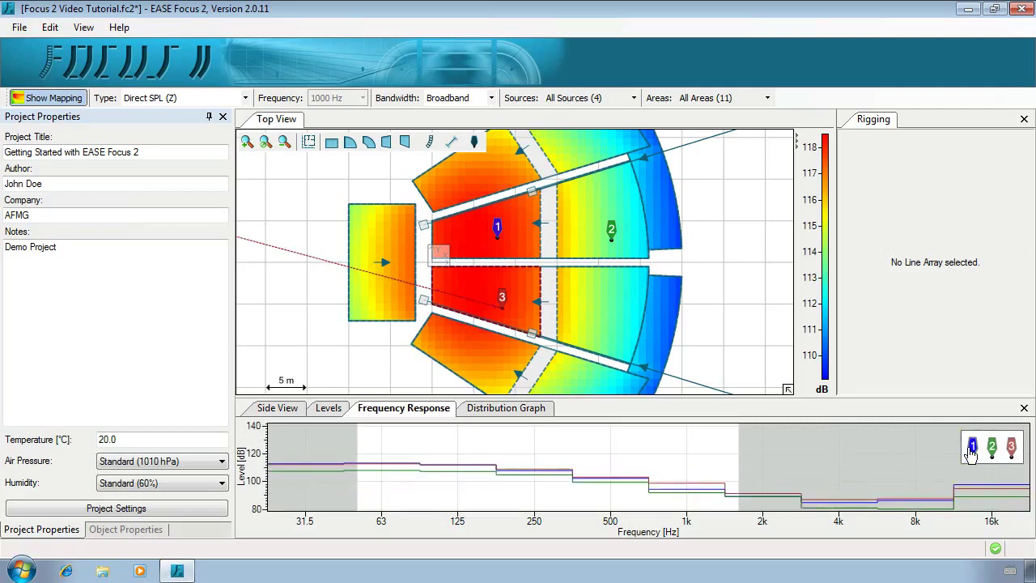
left_click(991, 446)
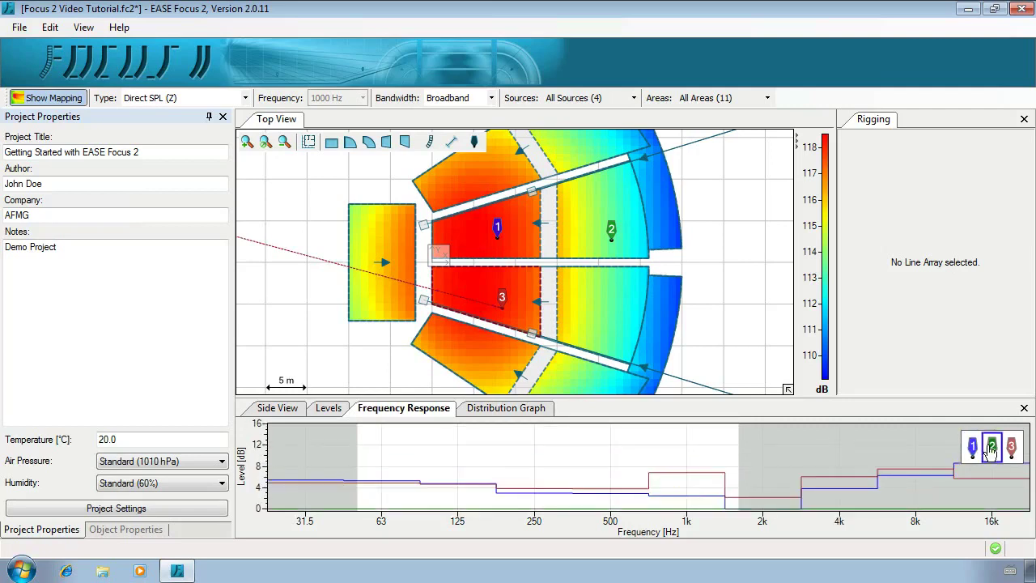
left_click(989, 450)
left_click(991, 451)
left_click(990, 450)
left_click(1010, 449)
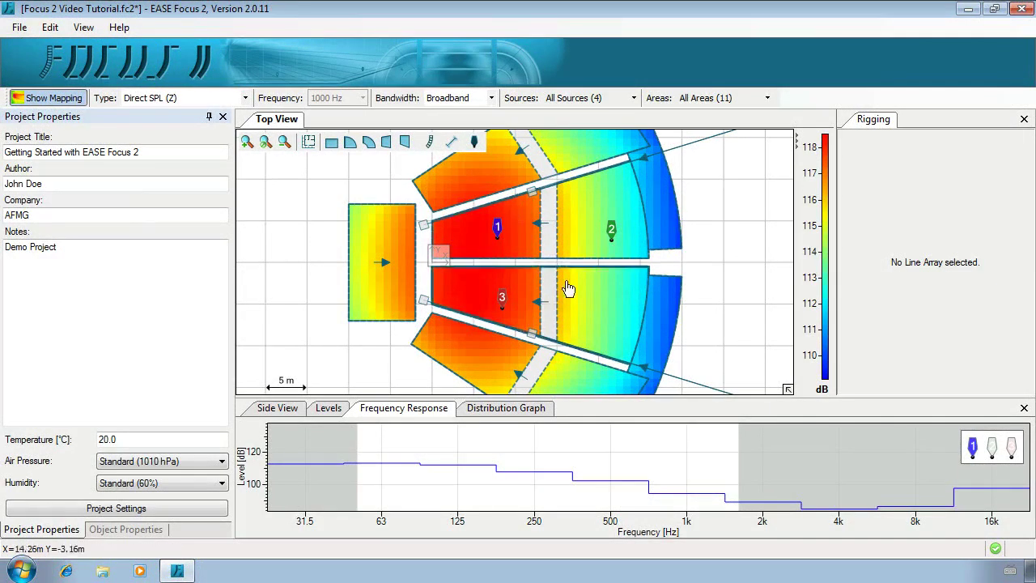
- Copy the top view picture to the clipboard, paste it into Paint and switch back to EASE Focus 2
right_click(319, 214)
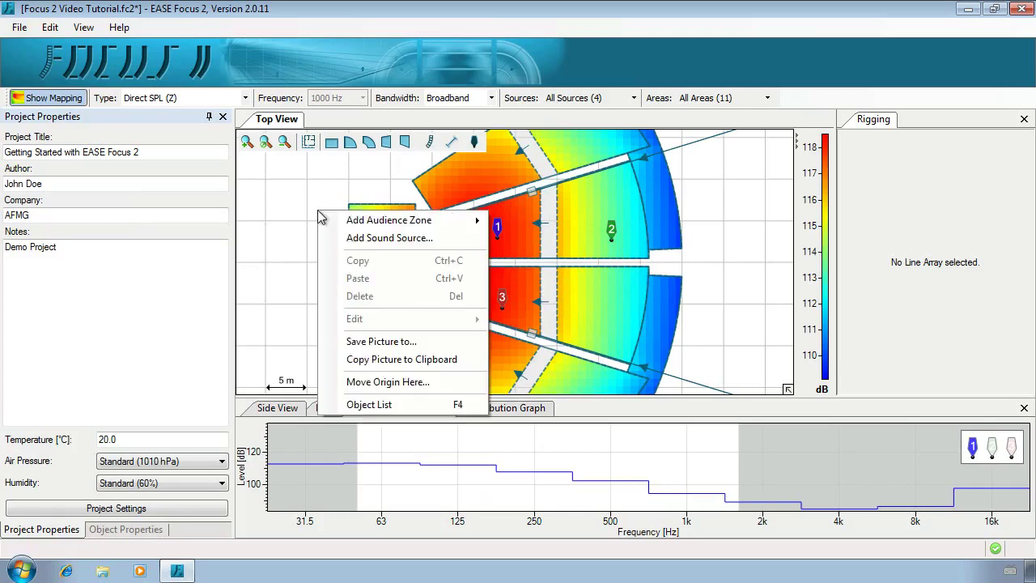
left_click(467, 366)
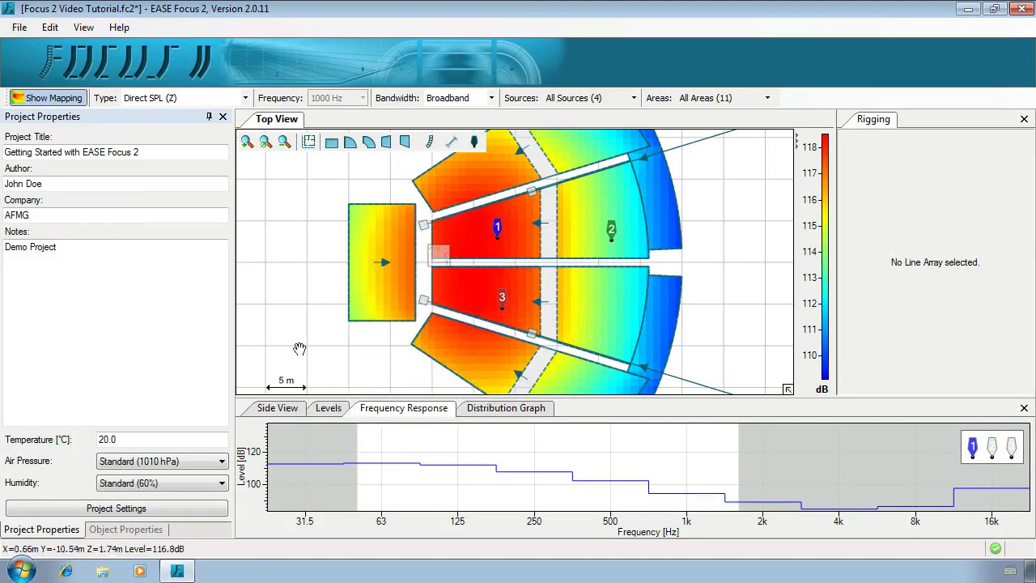
left_click(19, 570)
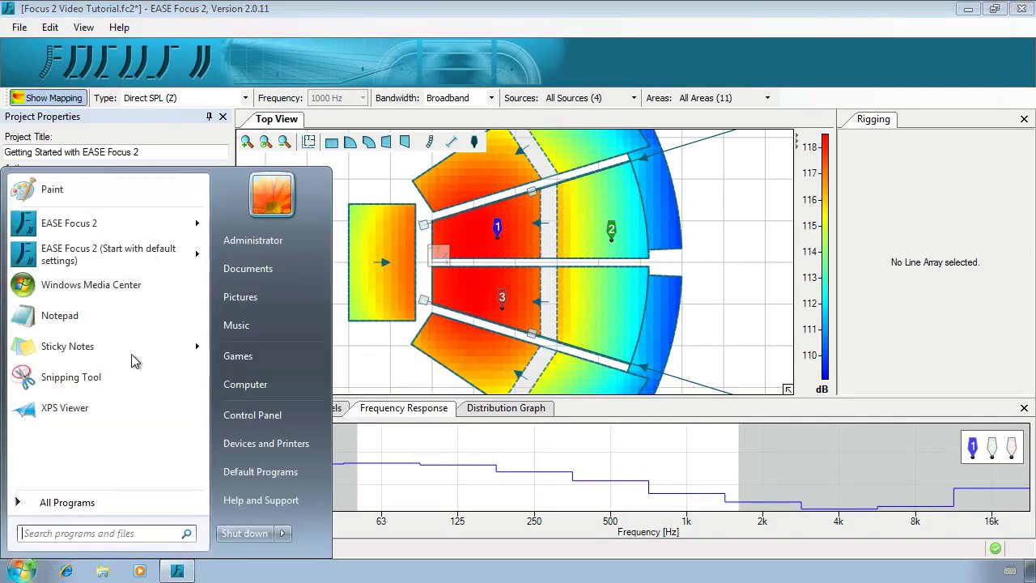
left_click(151, 195)
left_click(30, 93)
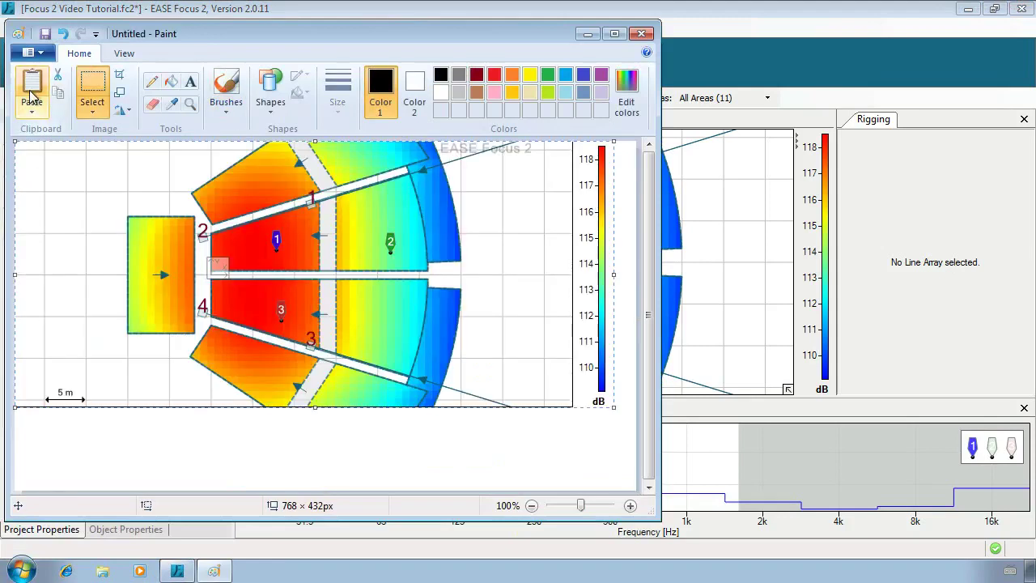
left_click(730, 224)
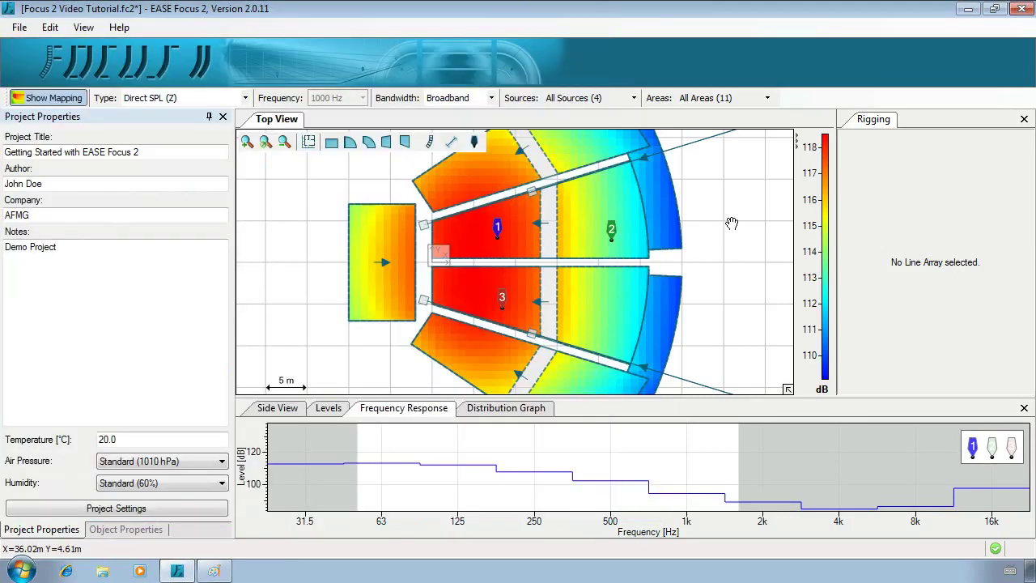
right_click(731, 224)
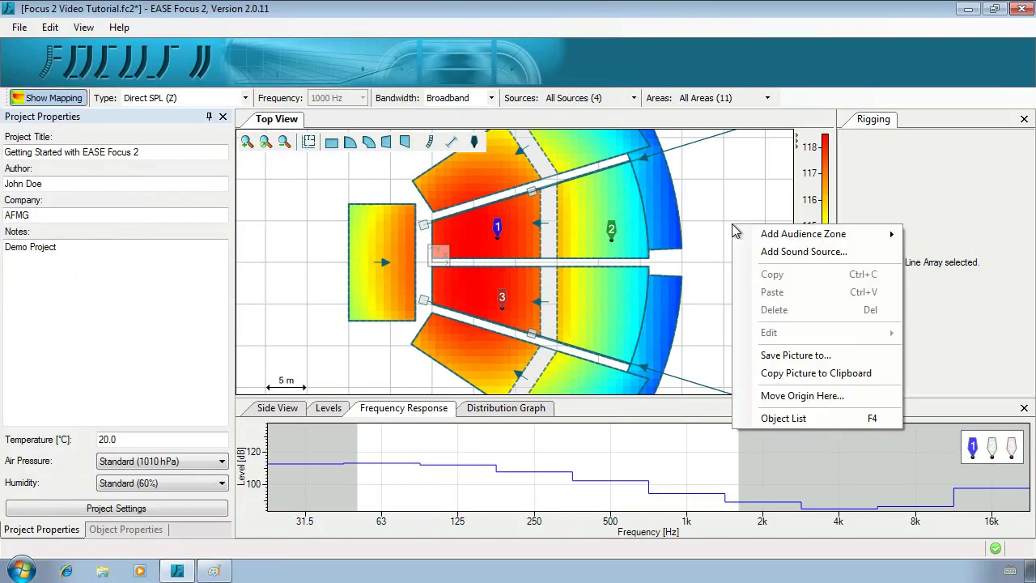
left_click(870, 357)
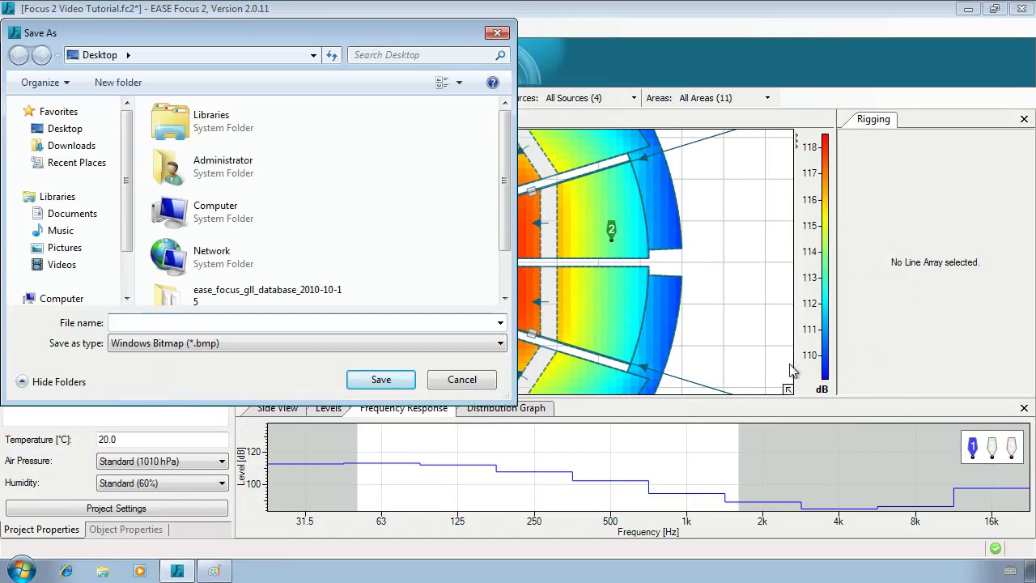
left_click(470, 381)
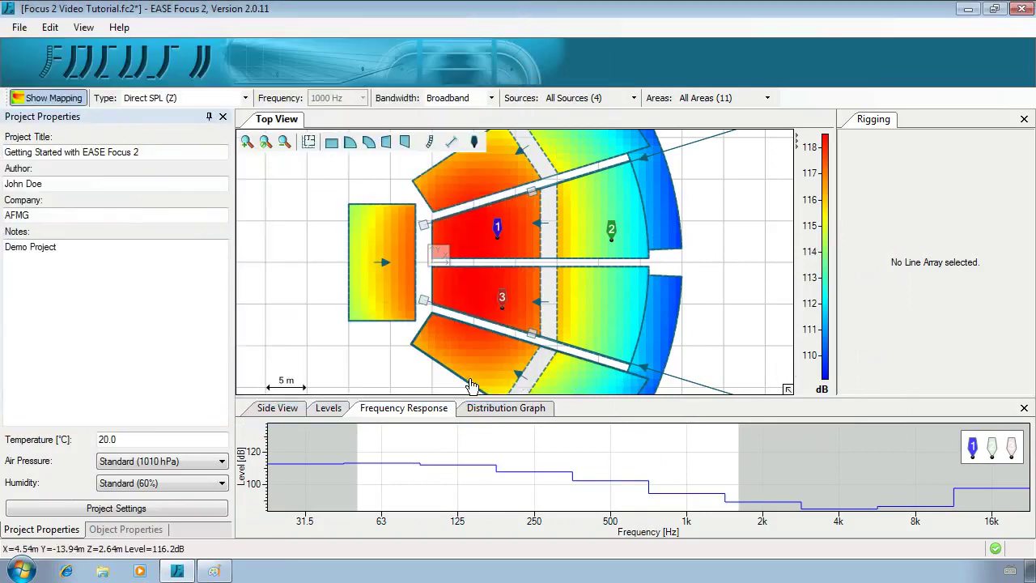
- Create a report including audience zones and receivers, save it as a PDF on the Desktop under the suggested name, and look through its pages
left_click(19, 27)
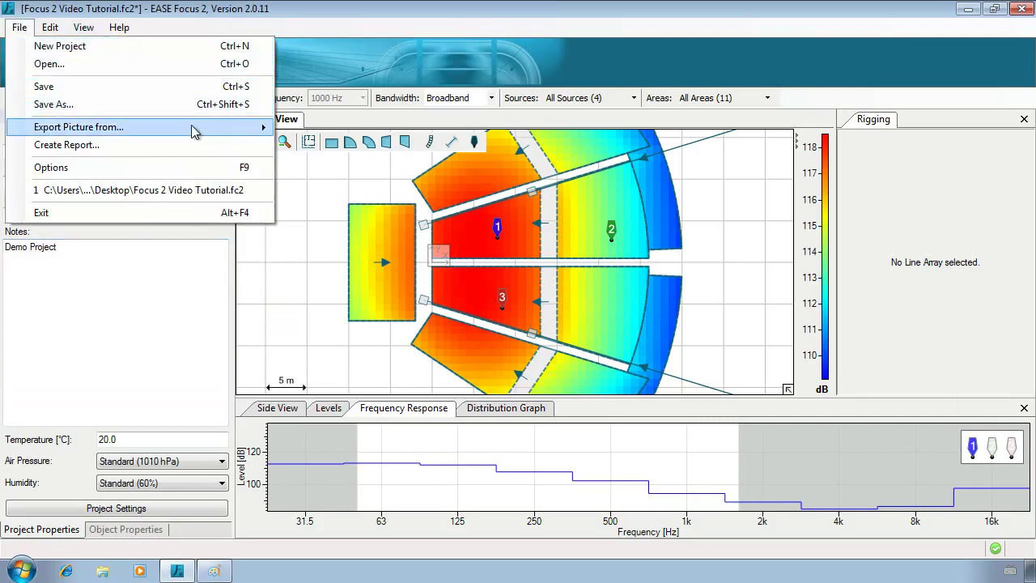
mouse_move(202, 134)
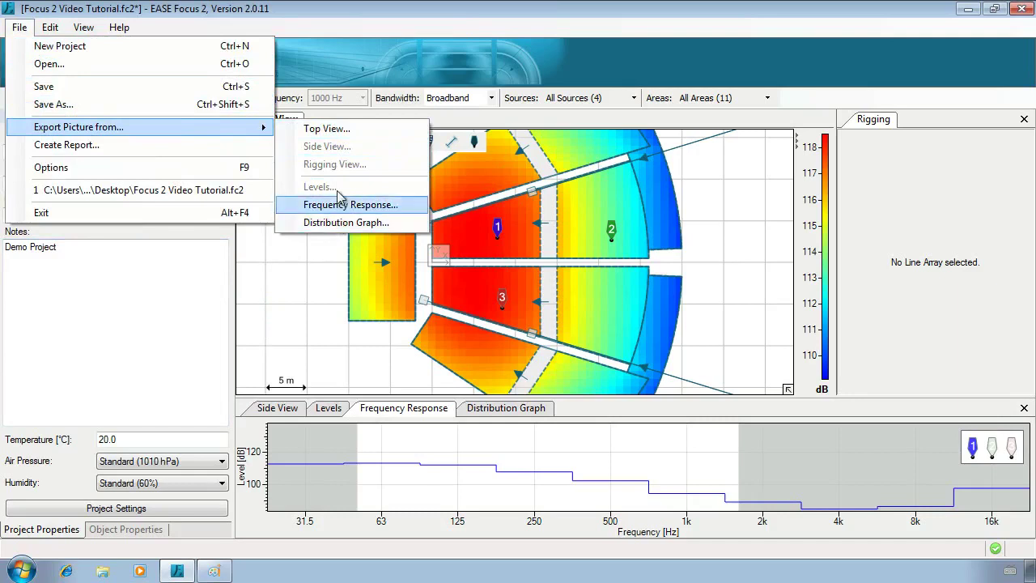
left_click(127, 153)
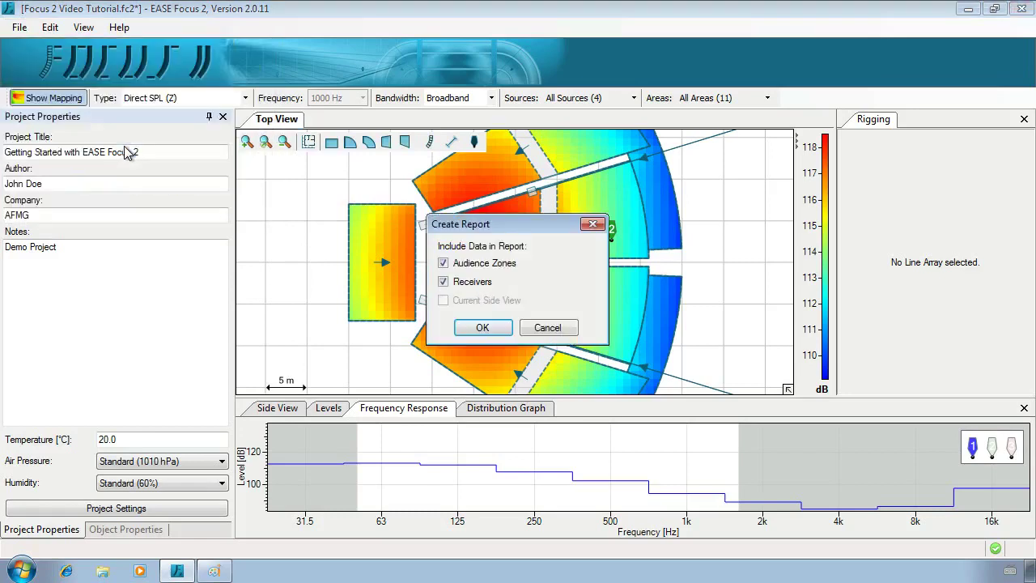
left_click(481, 329)
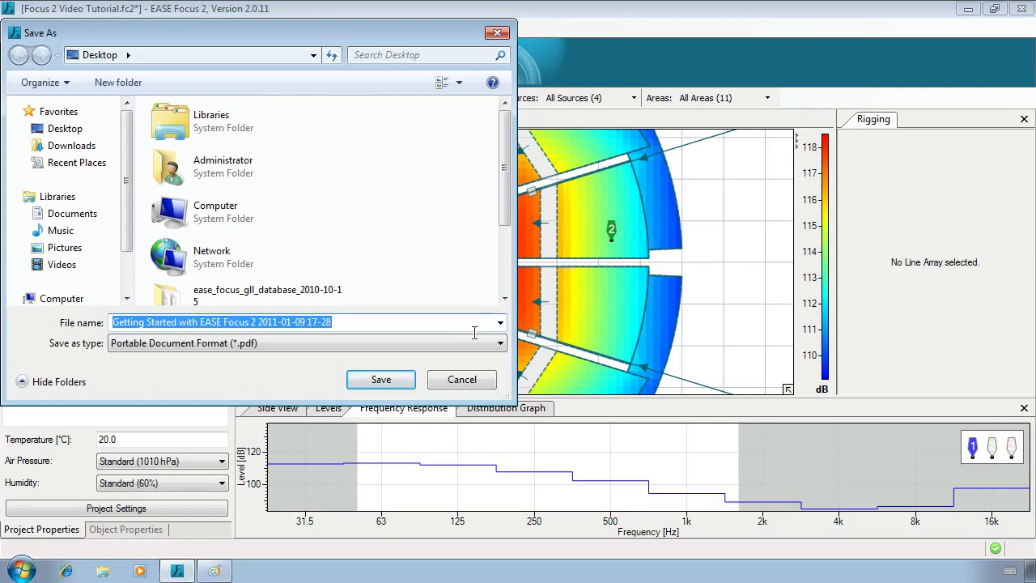
left_click(365, 345)
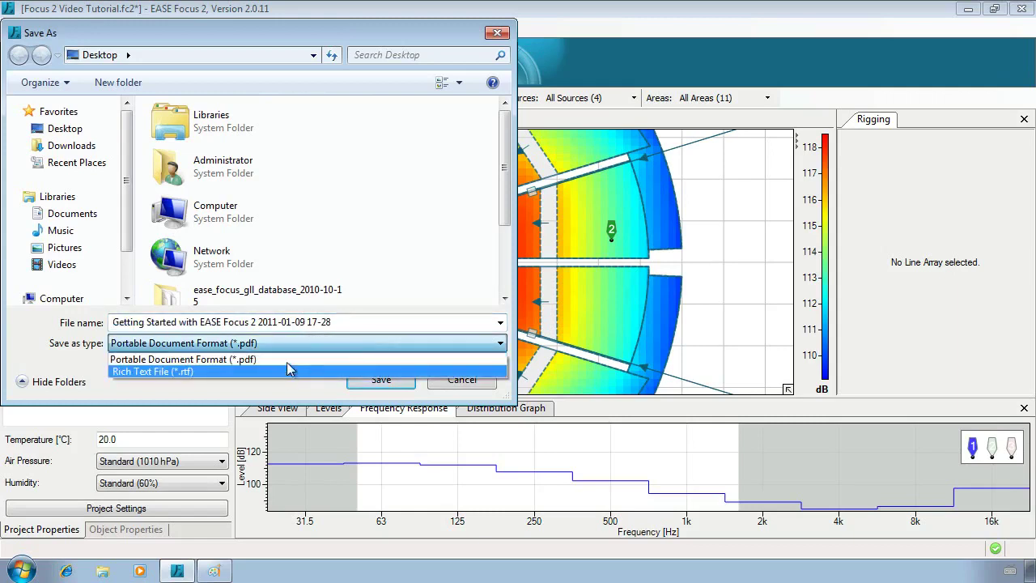
left_click(287, 359)
left_click(379, 381)
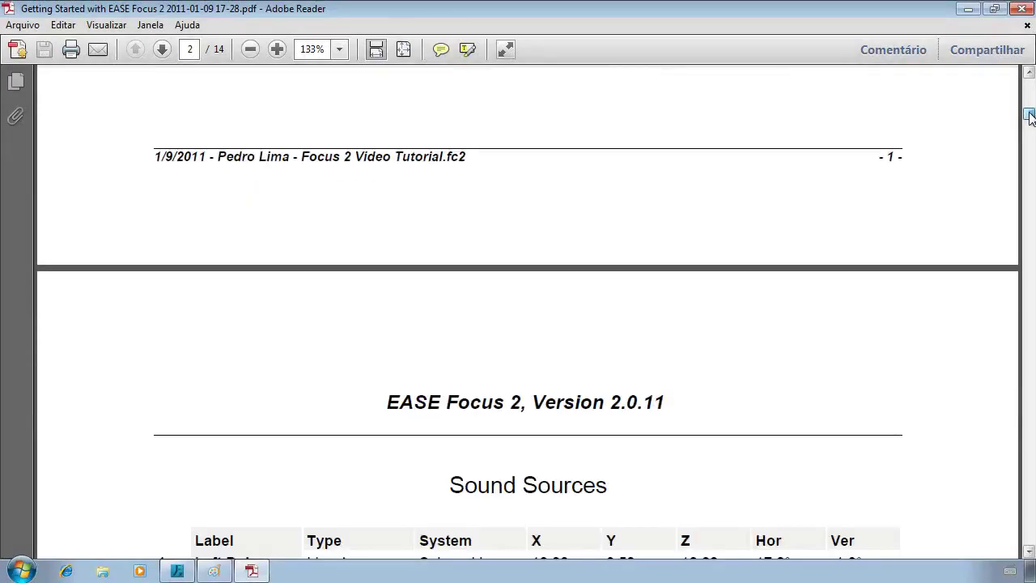
left_click_drag(1030, 117, 1031, 202)
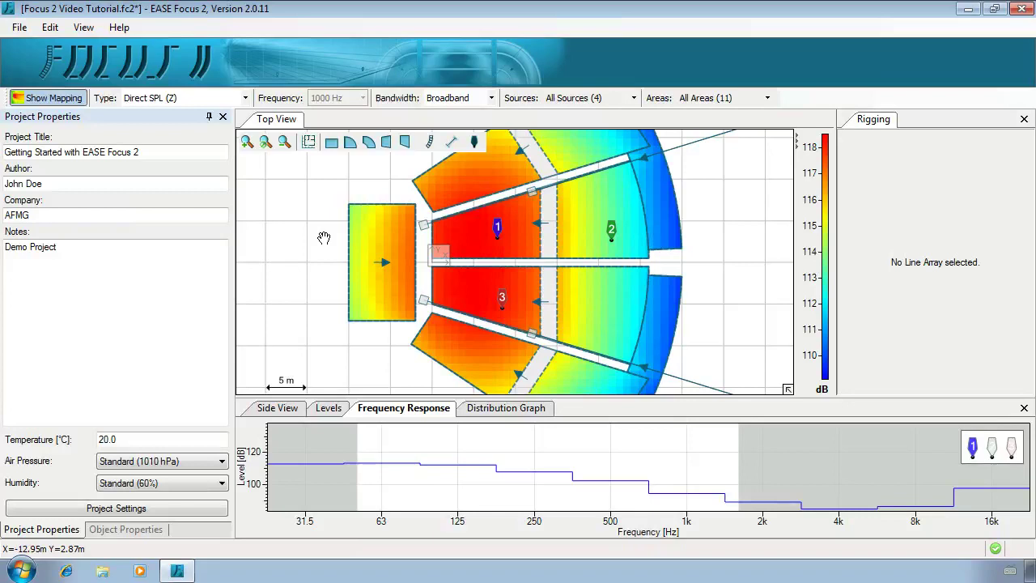
- Look at the Standard and Extended functionality modes in the environment options and leave the options without changes
key("F9")
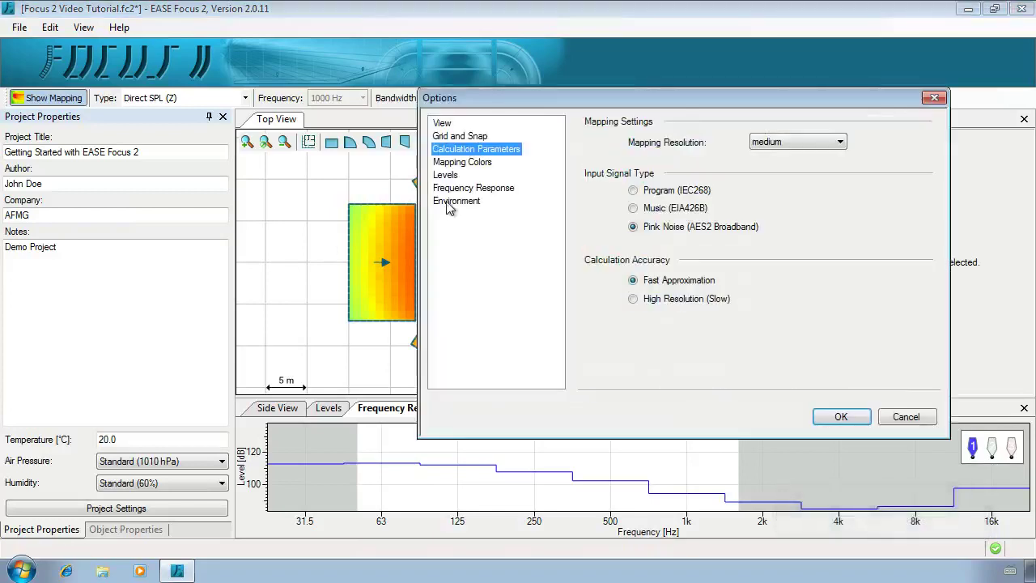
left_click(450, 203)
left_click(785, 230)
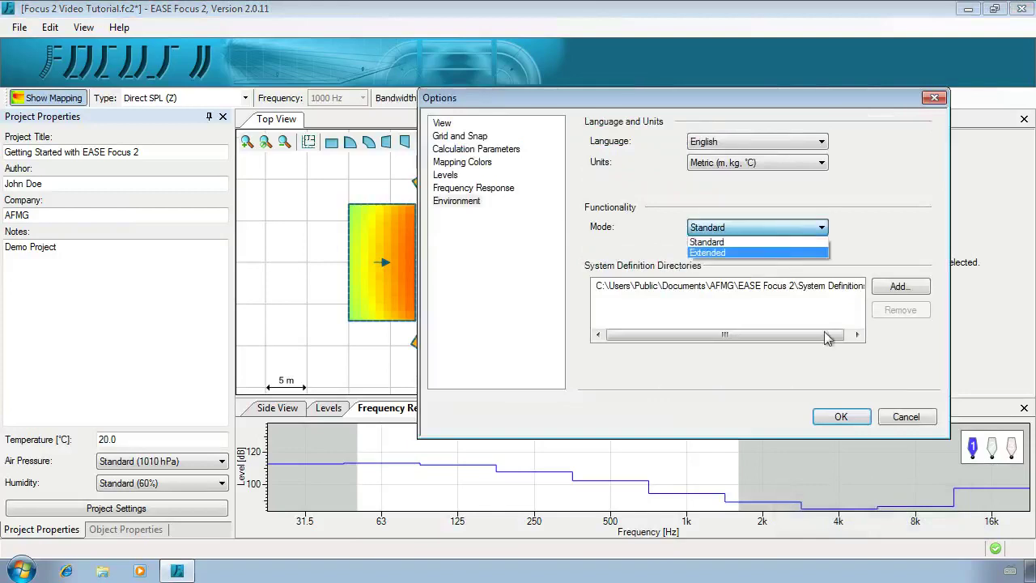
left_click(936, 402)
left_click(931, 419)
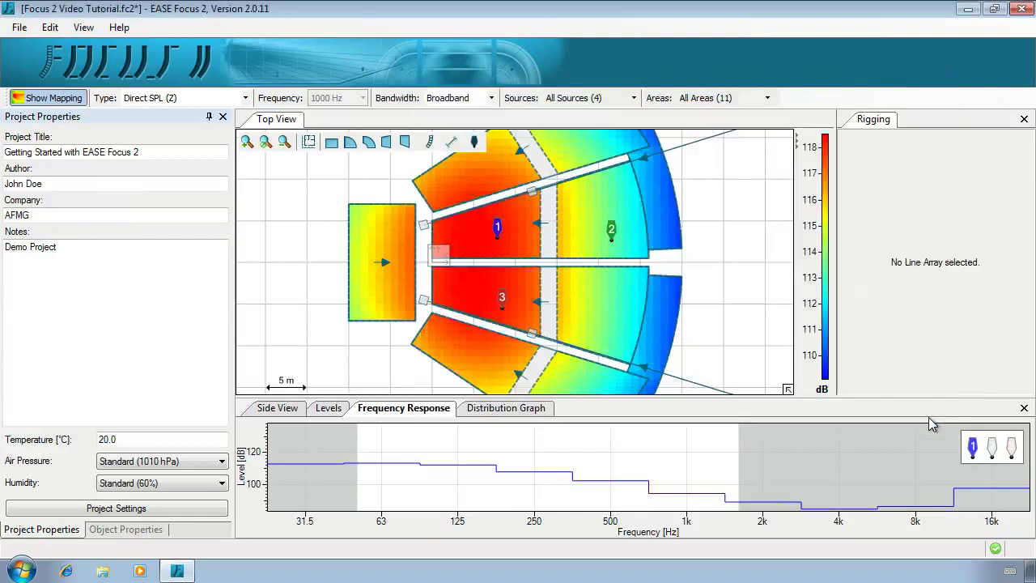
- Locate the EASE Focus 2 User's Guide in the installed AFMG programs, return to the project and open the guide through the program's help
left_click(21, 570)
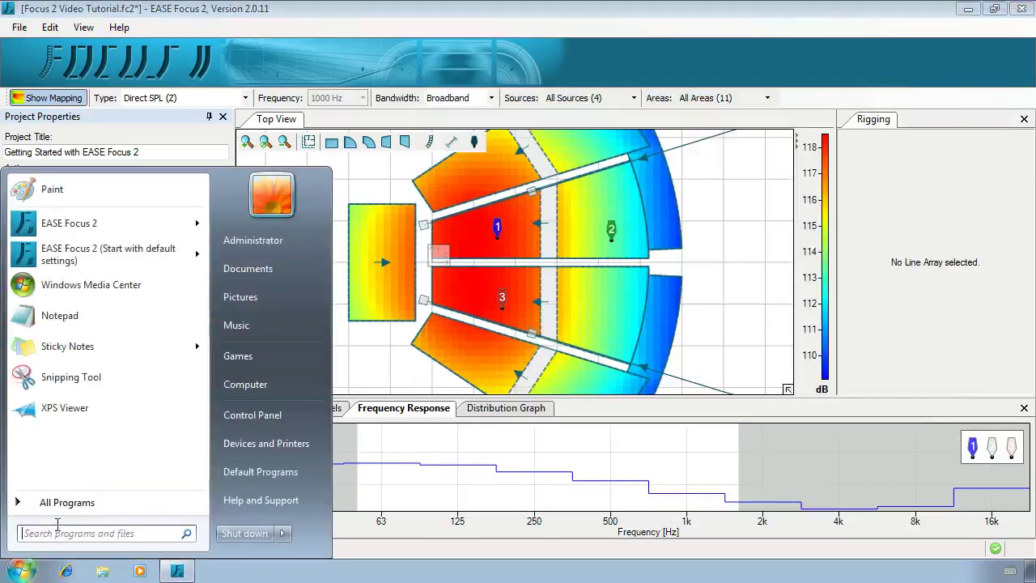
left_click(60, 503)
left_click(38, 367)
left_click(68, 382)
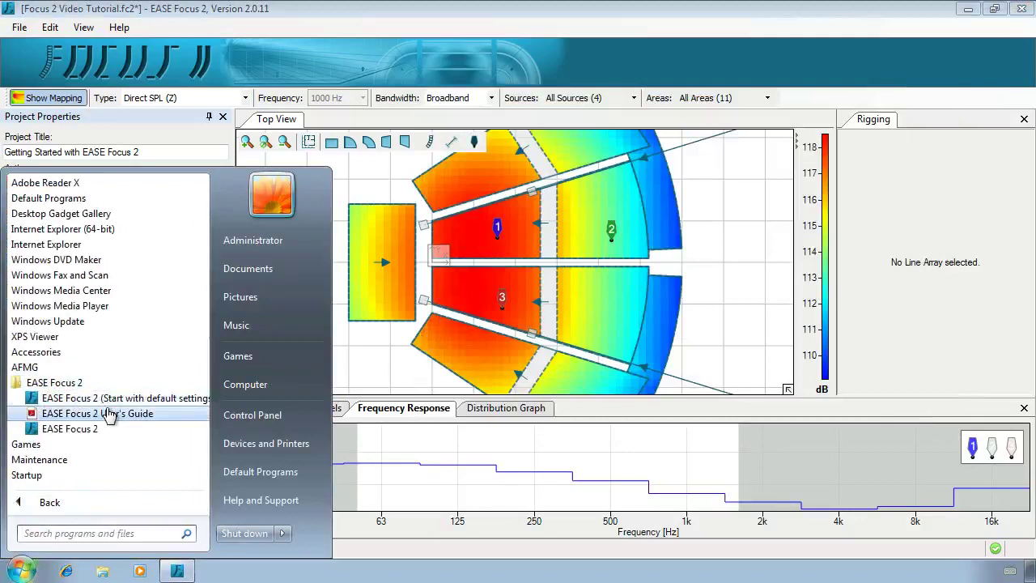
left_click(372, 366)
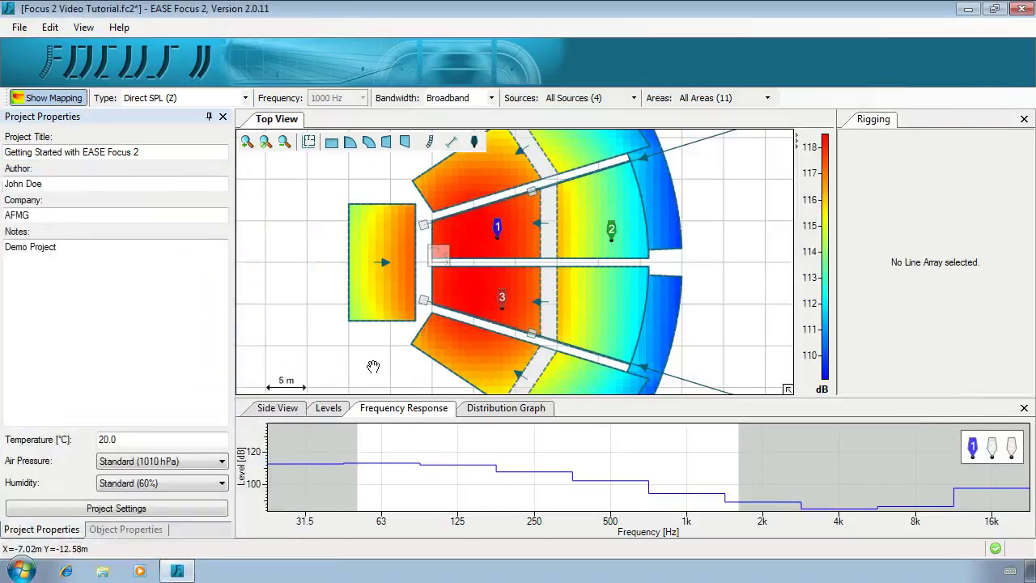
key("F1")
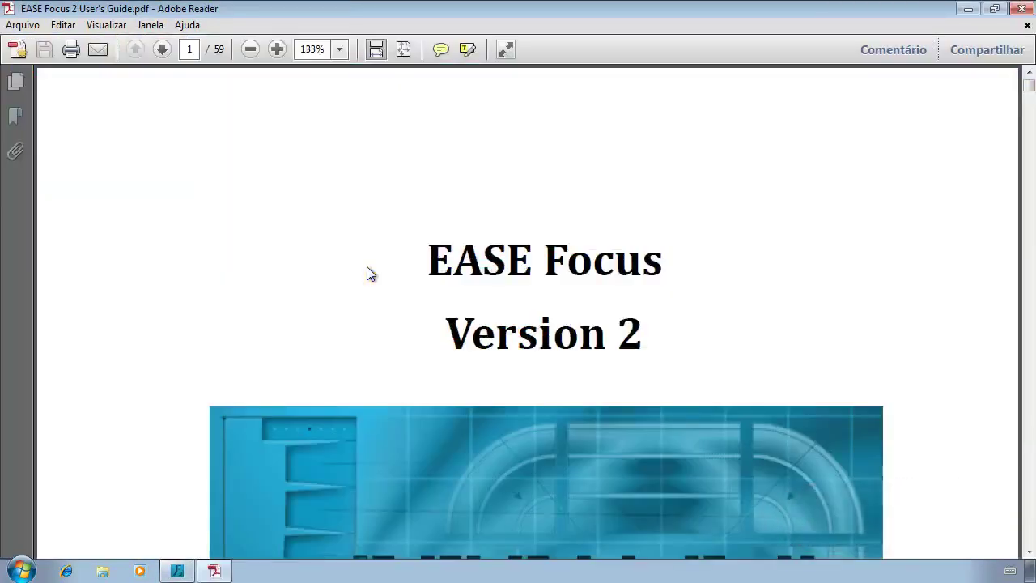